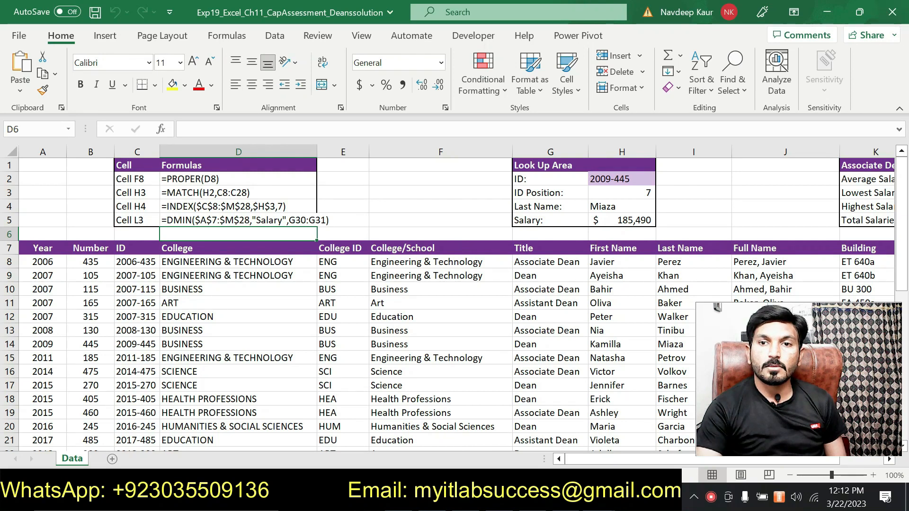
Step: Examine the unsolved Excel workbook and the project description and first steps in the Word instructions document
{"action": "left_click", "coordinate": [571, 497]}
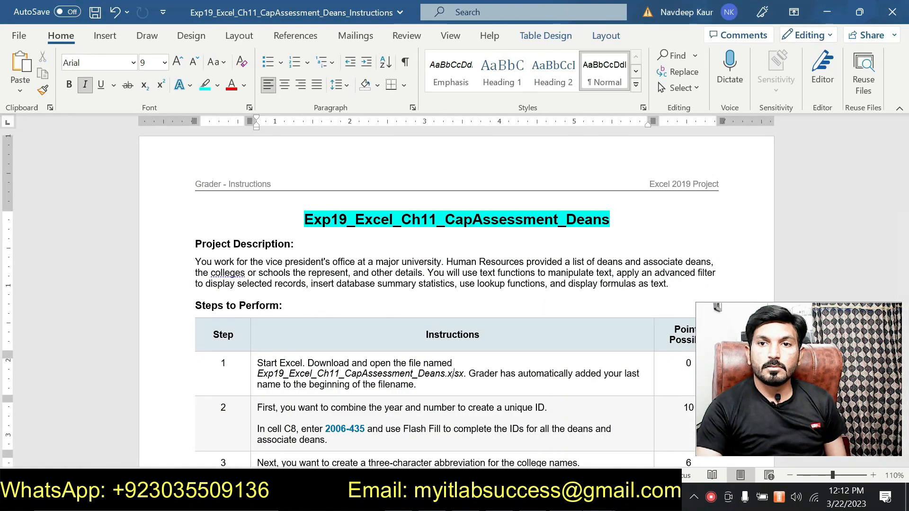
{"action": "mouse_move", "coordinate": [599, 497]}
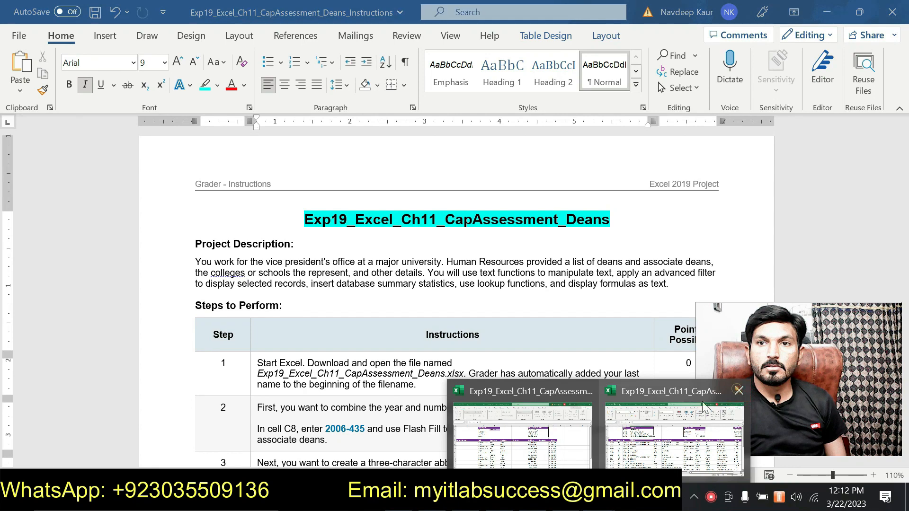
{"action": "left_click", "coordinate": [537, 448]}
{"action": "left_click", "coordinate": [458, 285]}
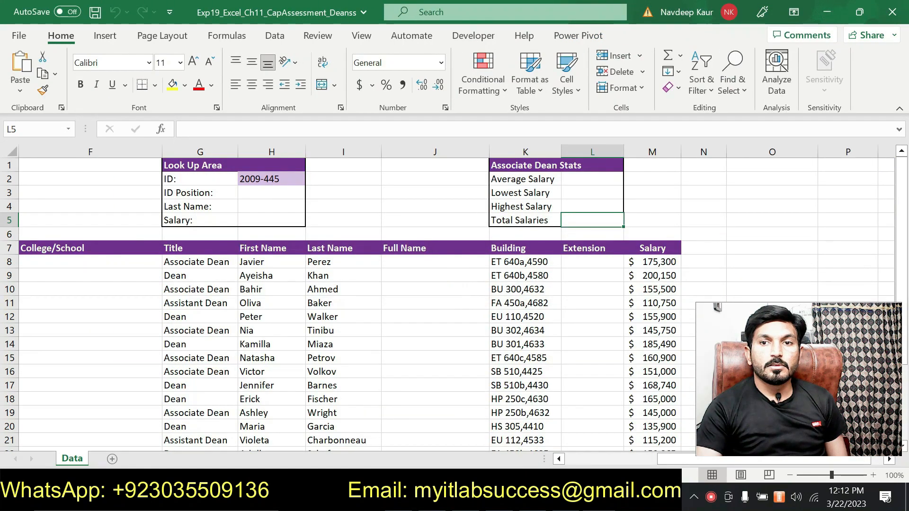
{"action": "left_click", "coordinate": [545, 498]}
{"action": "scroll", "coordinate": [392, 352], "scroll_direction": "down", "scroll_amount": 4}
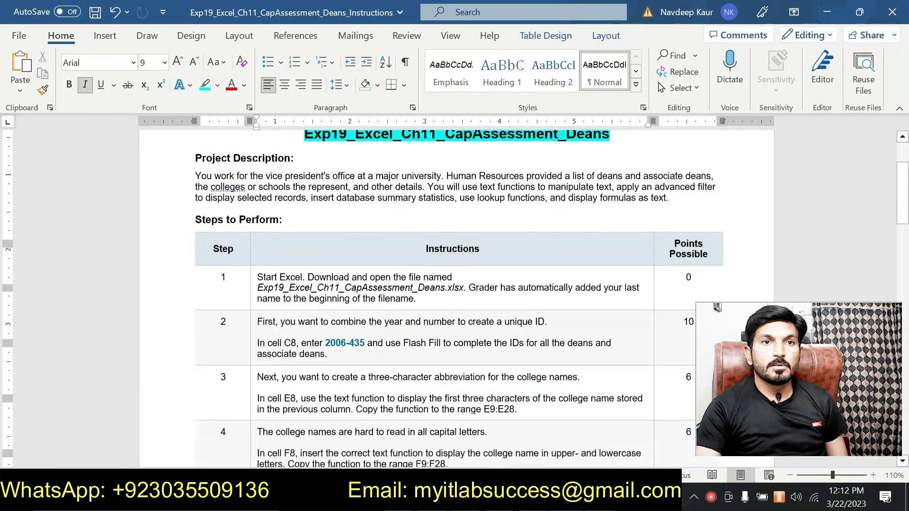
{"action": "scroll", "coordinate": [453, 263], "scroll_direction": "up", "scroll_amount": 4}
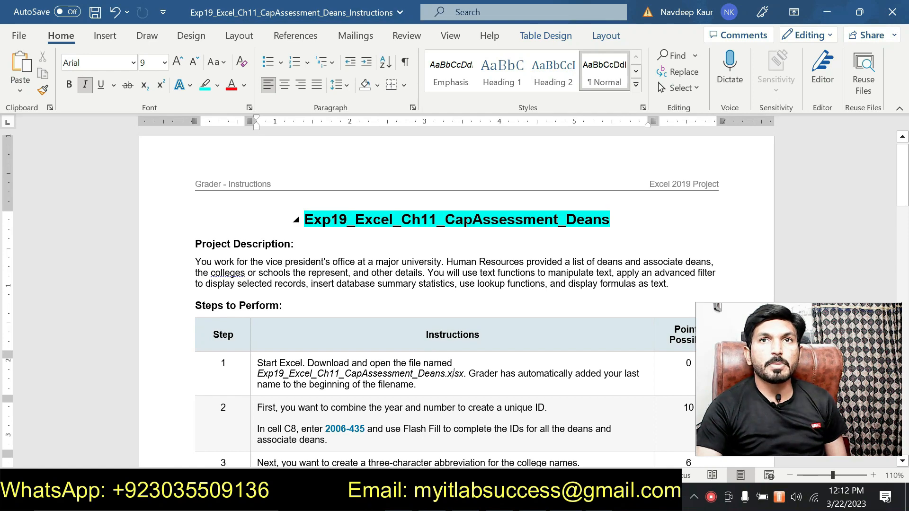
{"action": "scroll", "coordinate": [291, 337], "scroll_direction": "down", "scroll_amount": 1}
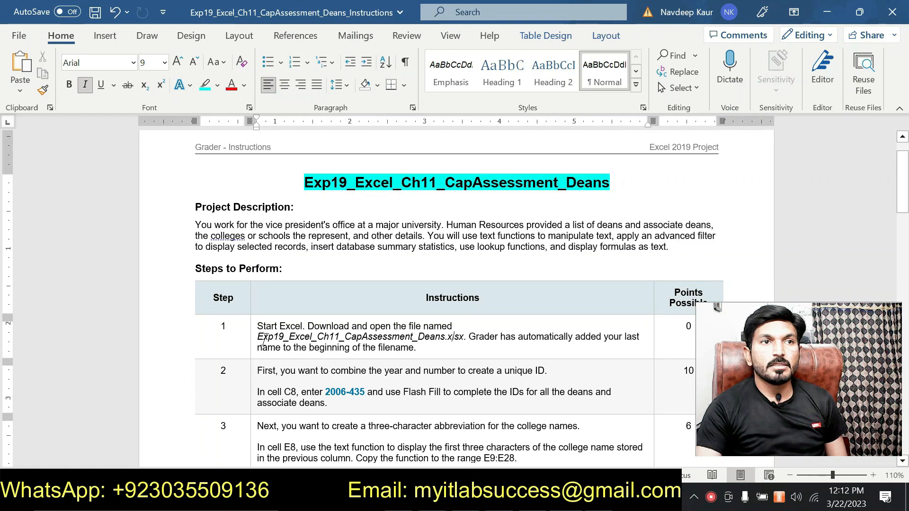
Step: Highlight the file name Exp19_Excel_Ch11_CapAssessment_Deans.xlsx in instruction step 1 in turquoise and check the open Excel workbook
{"action": "left_click_drag", "start_coordinate": [257, 337], "coordinate": [464, 337]}
{"action": "left_click", "coordinate": [519, 310]}
{"action": "left_click", "coordinate": [409, 353]}
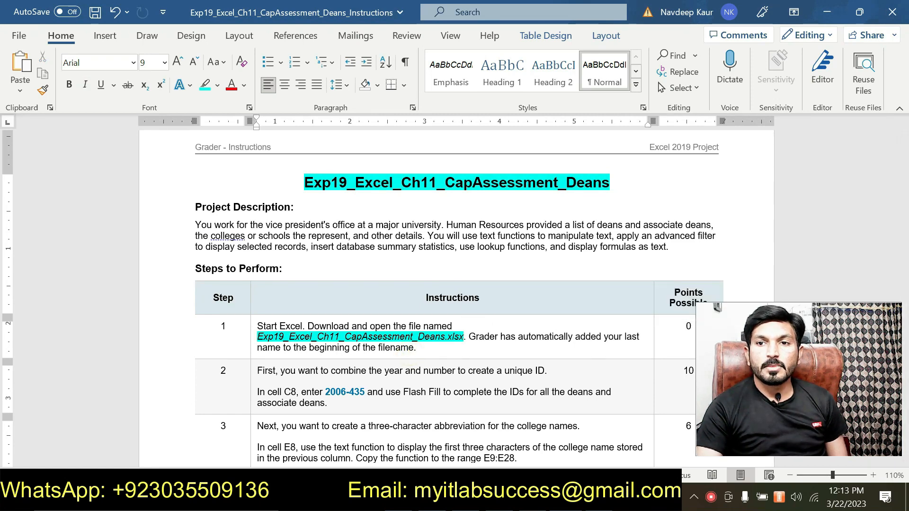
{"action": "key", "text": "alt+Tab"}
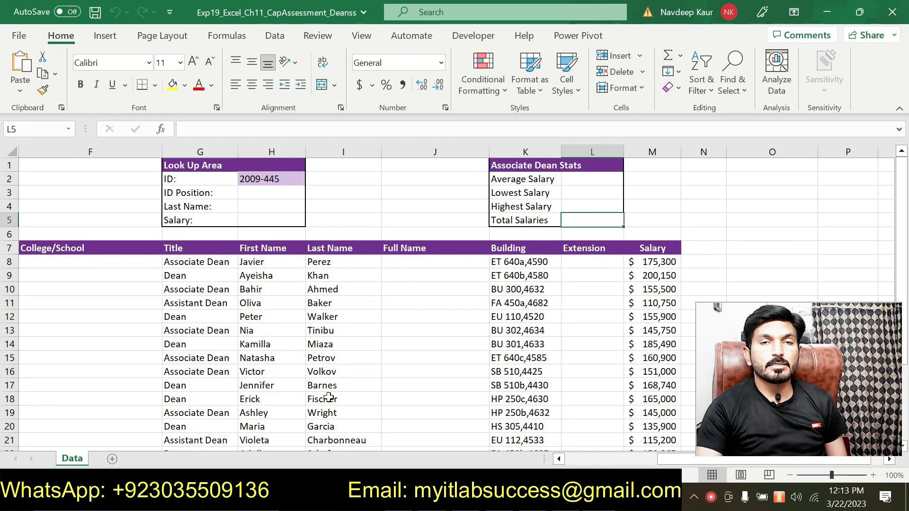
{"action": "key", "text": "alt+Tab"}
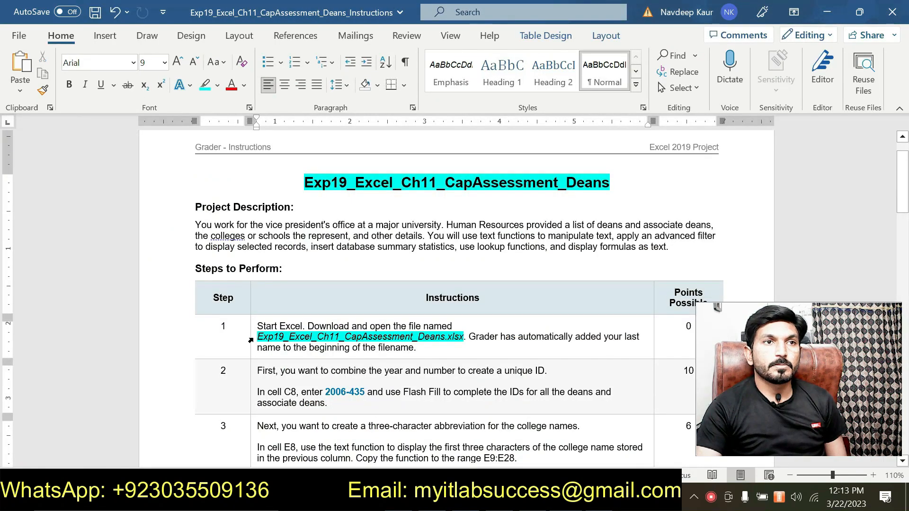
Step: Remove the turquoise highlight from the workbook file name in instruction step 1
{"action": "left_click_drag", "start_coordinate": [417, 348], "coordinate": [466, 337]}
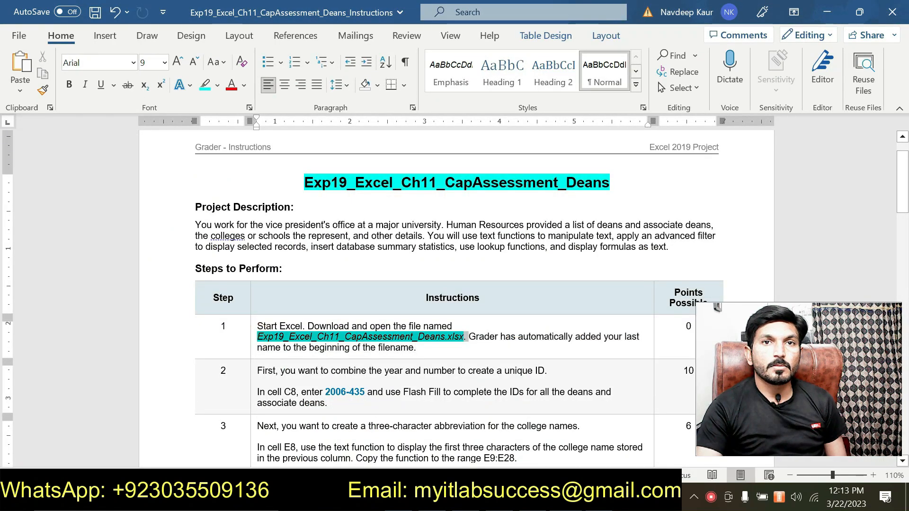
{"action": "left_click", "coordinate": [521, 313]}
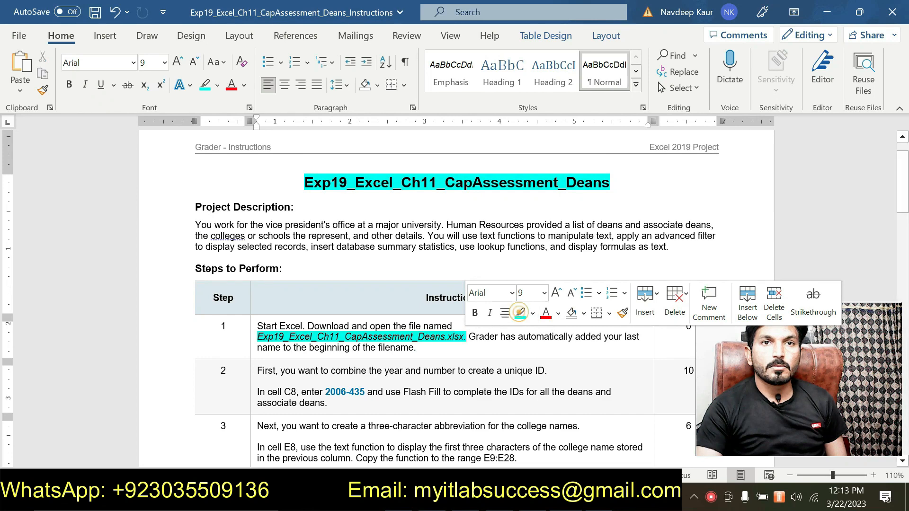
{"action": "scroll", "coordinate": [469, 304], "scroll_direction": "down", "scroll_amount": 1}
{"action": "left_click_drag", "start_coordinate": [466, 300], "coordinate": [270, 304]}
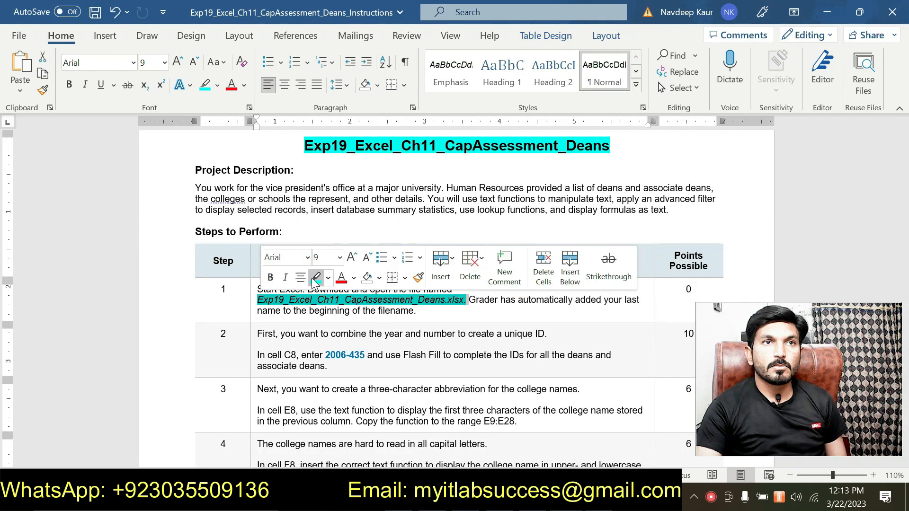
{"action": "left_click", "coordinate": [316, 278]}
Step: Highlight the cell C8 Flash Fill instruction of step 2 in turquoise and select its value 2006-435
{"action": "scroll", "coordinate": [354, 343], "scroll_direction": "down", "scroll_amount": 1}
{"action": "left_click_drag", "start_coordinate": [328, 329], "coordinate": [258, 318]}
{"action": "left_click", "coordinate": [330, 329]}
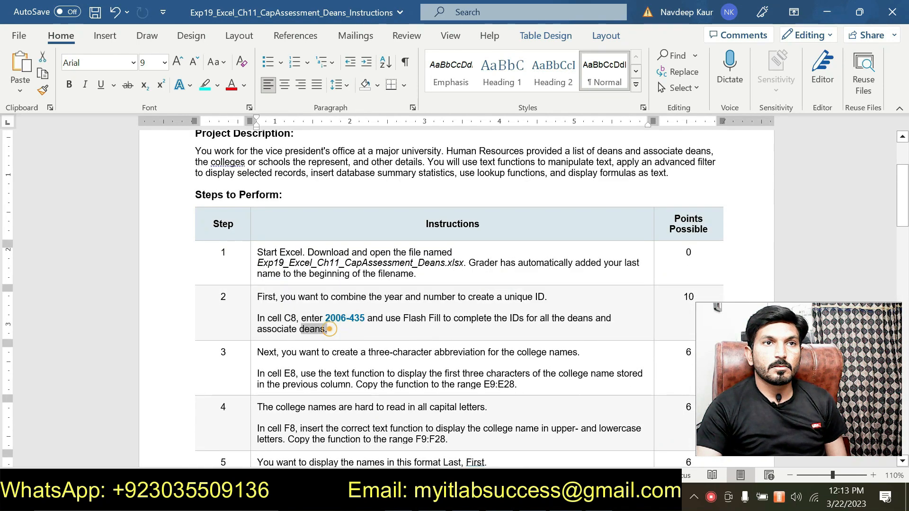
{"action": "left_click_drag", "start_coordinate": [330, 330], "coordinate": [258, 318]}
{"action": "left_click", "coordinate": [316, 297]}
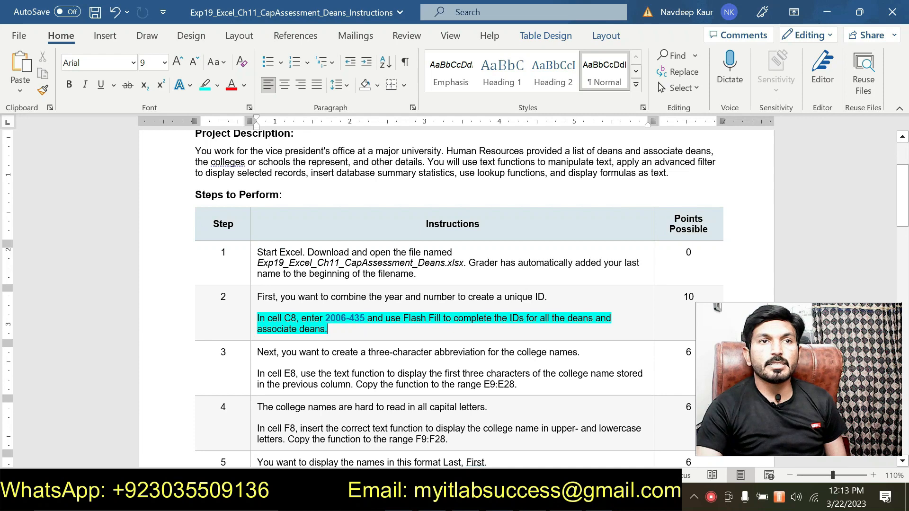
{"action": "left_click_drag", "start_coordinate": [325, 318], "coordinate": [368, 318]}
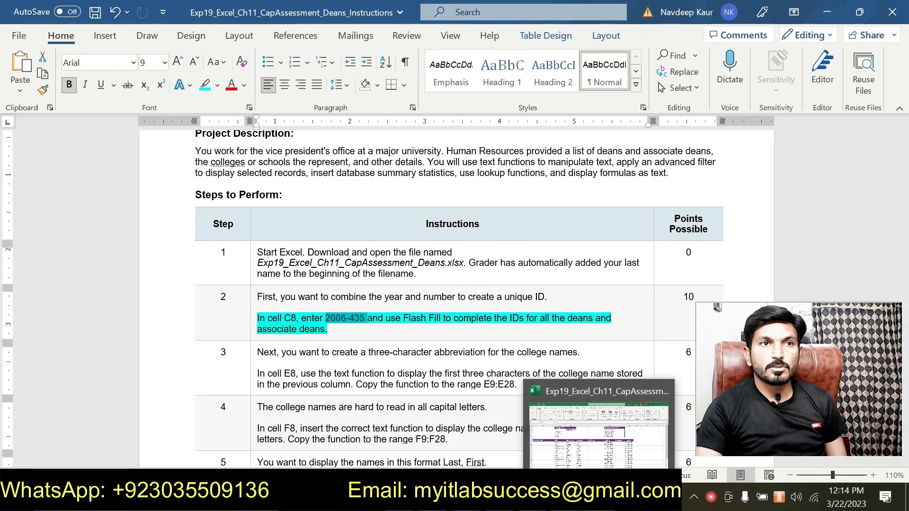
Step: Switch to the Excel workbook and enter 2006-435 in cell C8 of the ID column
{"action": "left_click", "coordinate": [600, 497]}
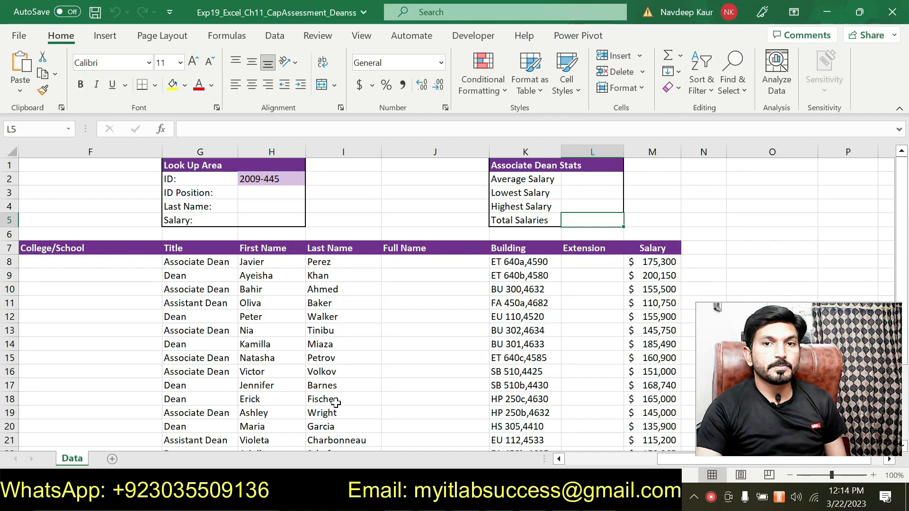
{"action": "left_click", "coordinate": [589, 466]}
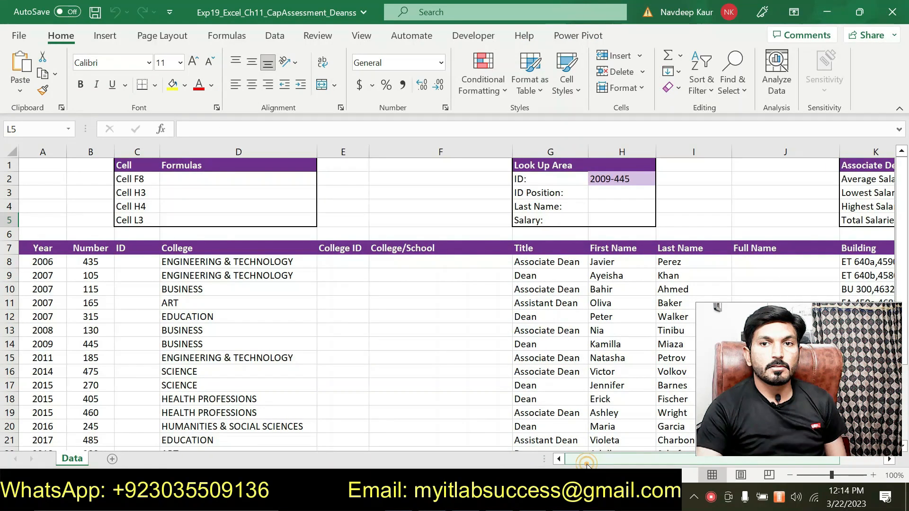
{"action": "left_click", "coordinate": [144, 263]}
{"action": "type", "text": "200"}
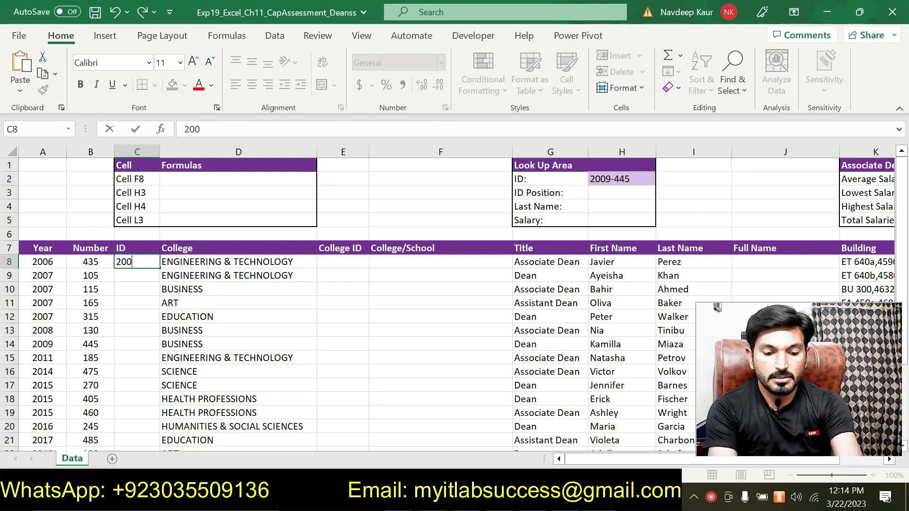
{"action": "type", "text": "6-43"}
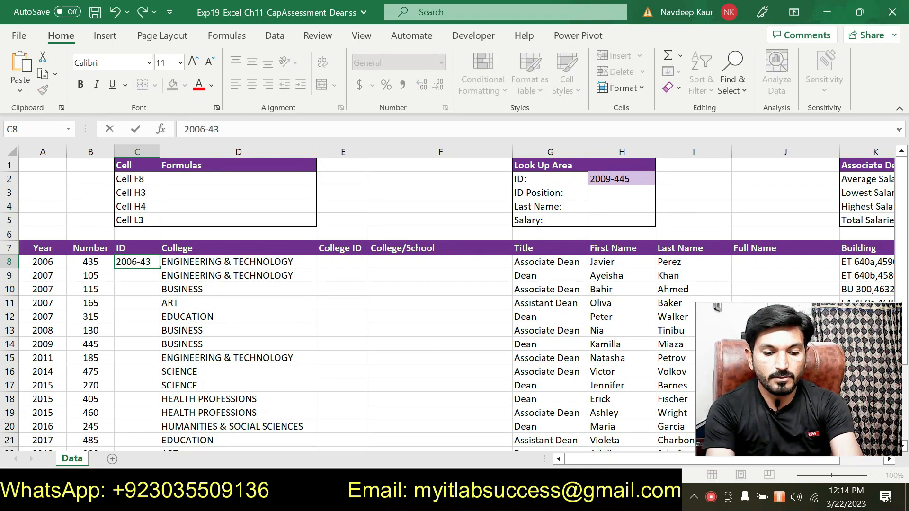
{"action": "type", "text": "5"}
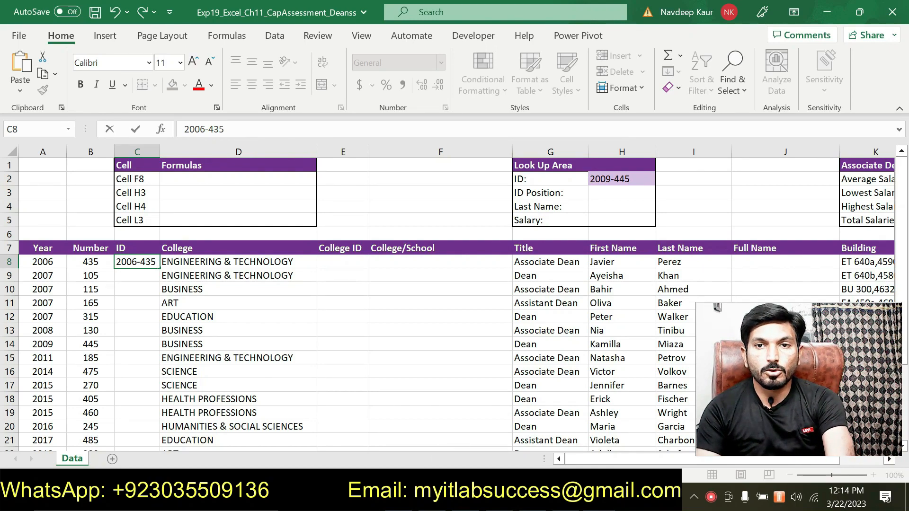
{"action": "key", "text": "alt+Tab"}
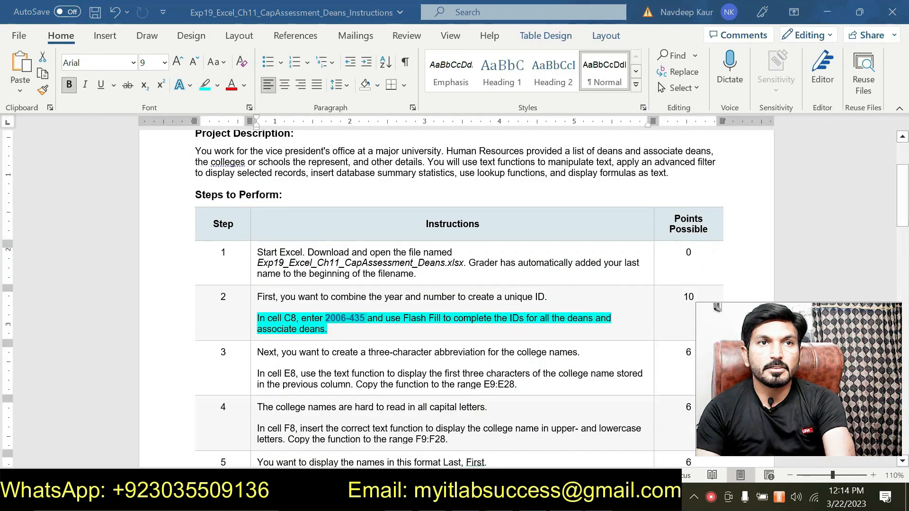
{"action": "key", "text": "alt+Tab"}
{"action": "key", "text": "Return"}
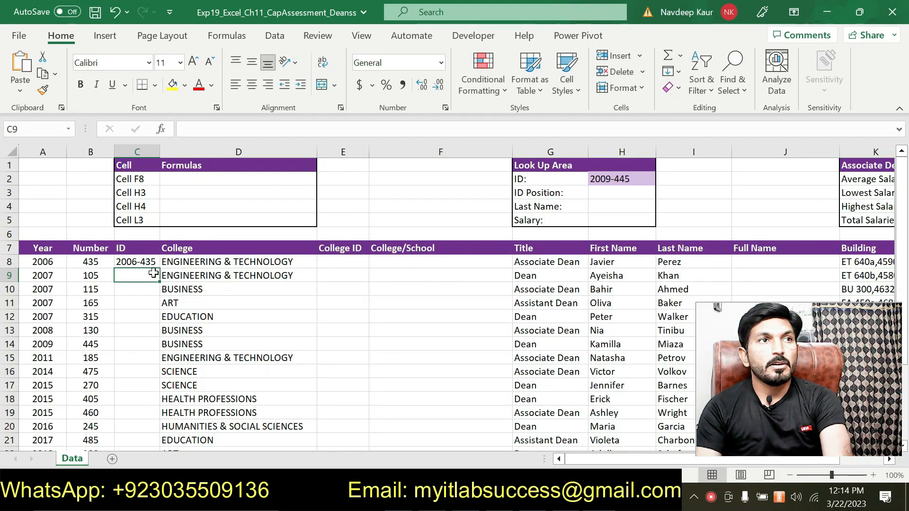
Step: Flash Fill the remaining IDs below cell C8 and check them down to row 28
{"action": "left_click", "coordinate": [144, 262]}
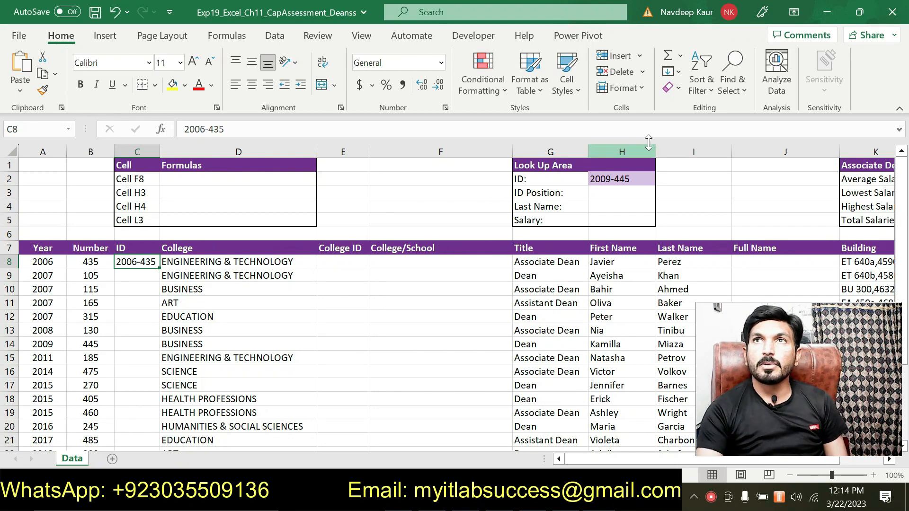
{"action": "left_click", "coordinate": [679, 73]}
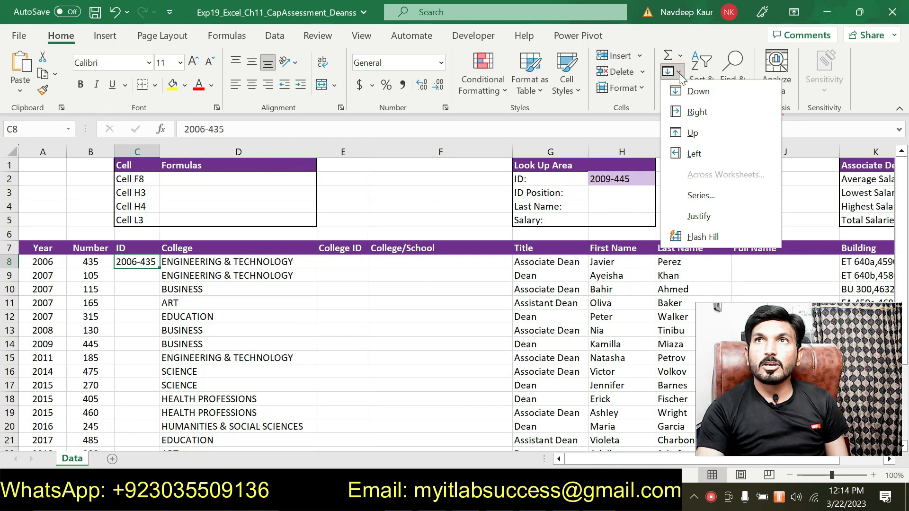
{"action": "left_click", "coordinate": [686, 239]}
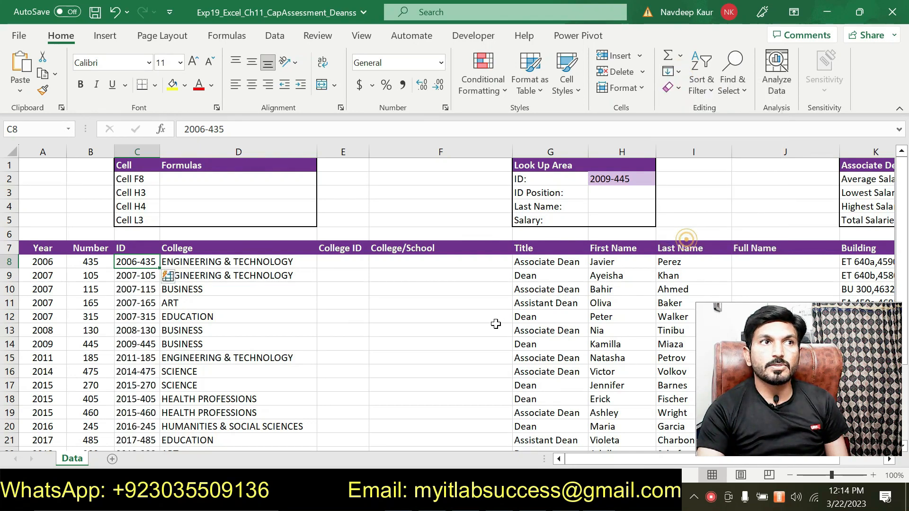
{"action": "scroll", "coordinate": [141, 278], "scroll_direction": "down", "scroll_amount": 5}
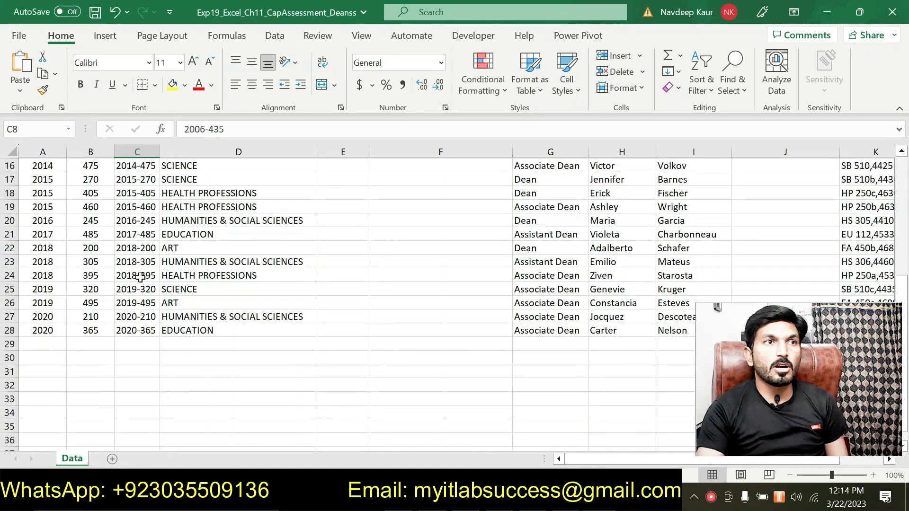
{"action": "scroll", "coordinate": [140, 277], "scroll_direction": "up", "scroll_amount": 4}
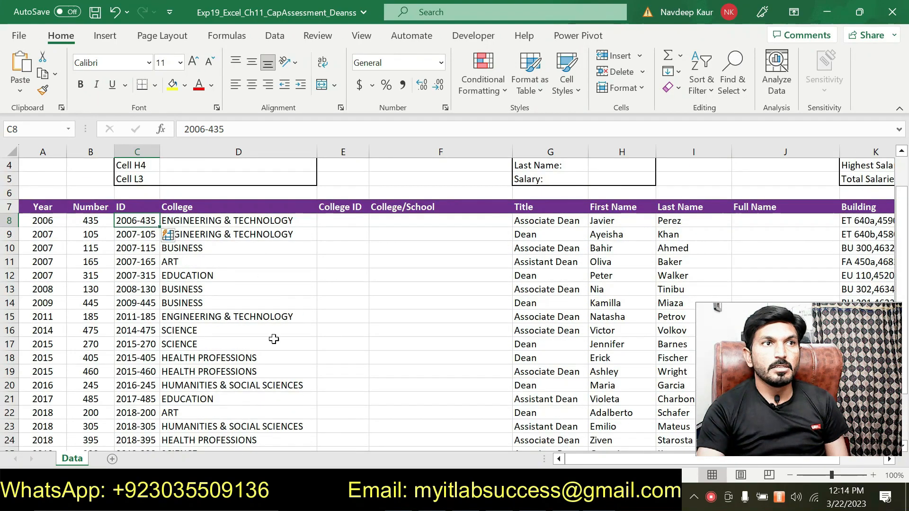
Step: In the Word instructions, clear the highlight from step 2 and highlight the cell E8 instruction of step 3 in turquoise
{"action": "left_click", "coordinate": [521, 499]}
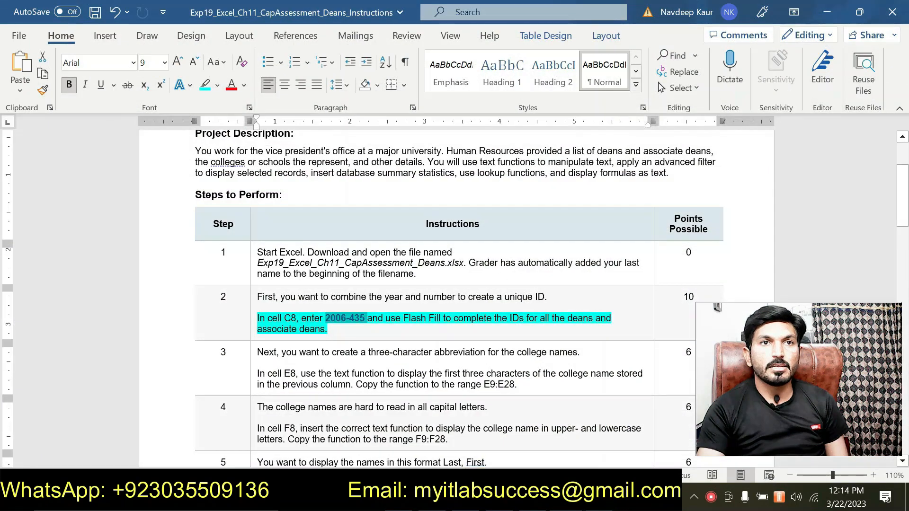
{"action": "left_click_drag", "start_coordinate": [257, 318], "coordinate": [341, 330]}
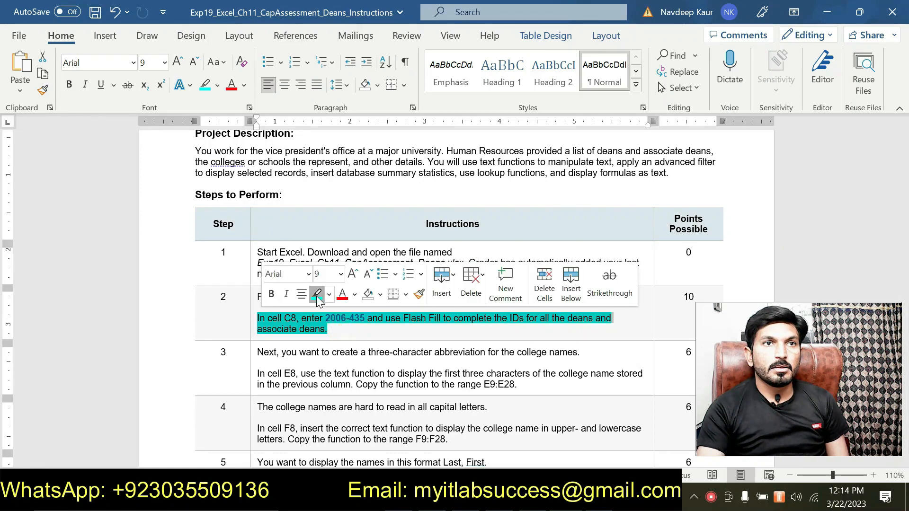
{"action": "left_click", "coordinate": [317, 296]}
{"action": "left_click_drag", "start_coordinate": [517, 385], "coordinate": [258, 374]}
{"action": "left_click", "coordinate": [312, 349]}
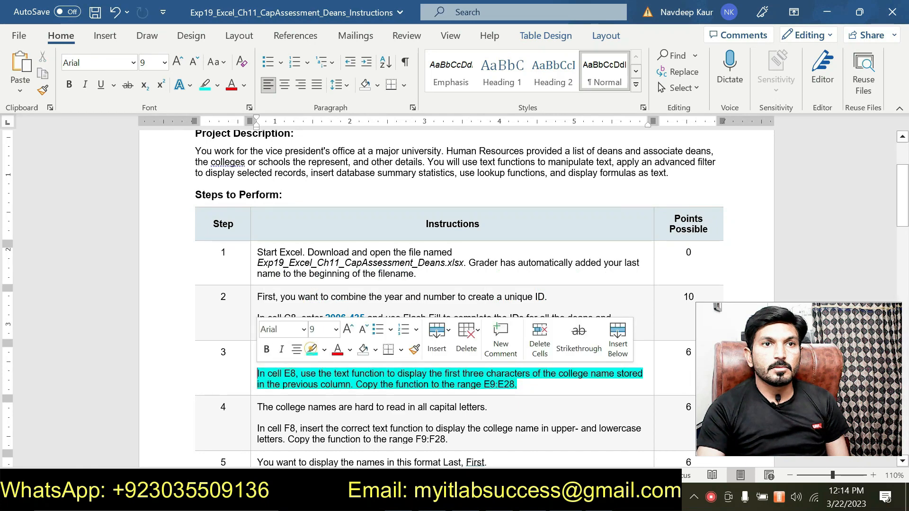
{"action": "scroll", "coordinate": [317, 353], "scroll_direction": "down", "scroll_amount": 2}
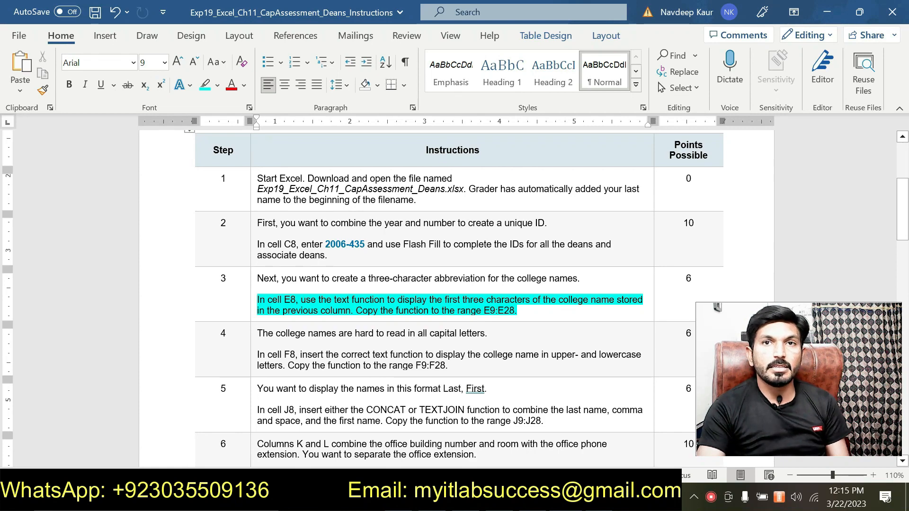
{"action": "left_click", "coordinate": [519, 311]}
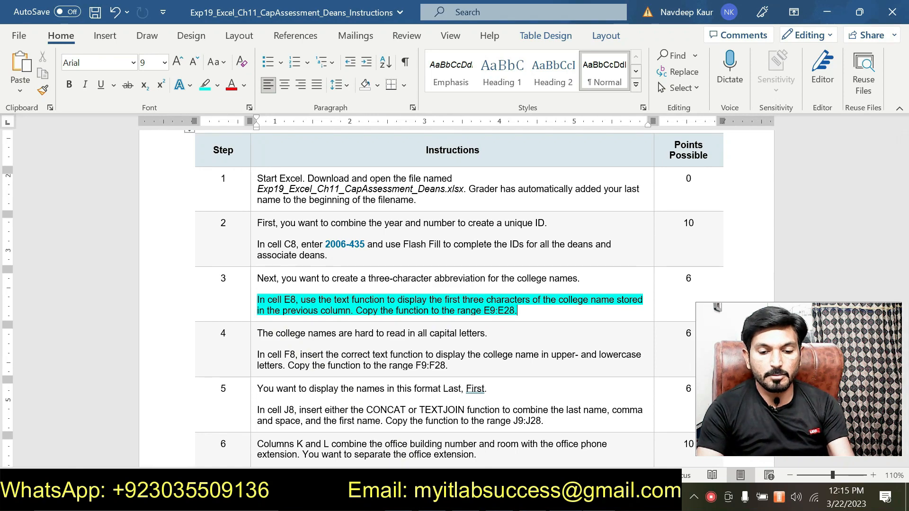
Step: Switch to the Excel workbook and enter =LEFT(D8,3) in cell E8 of the College ID column
{"action": "key", "text": "alt+Tab"}
{"action": "left_click", "coordinate": [340, 219]}
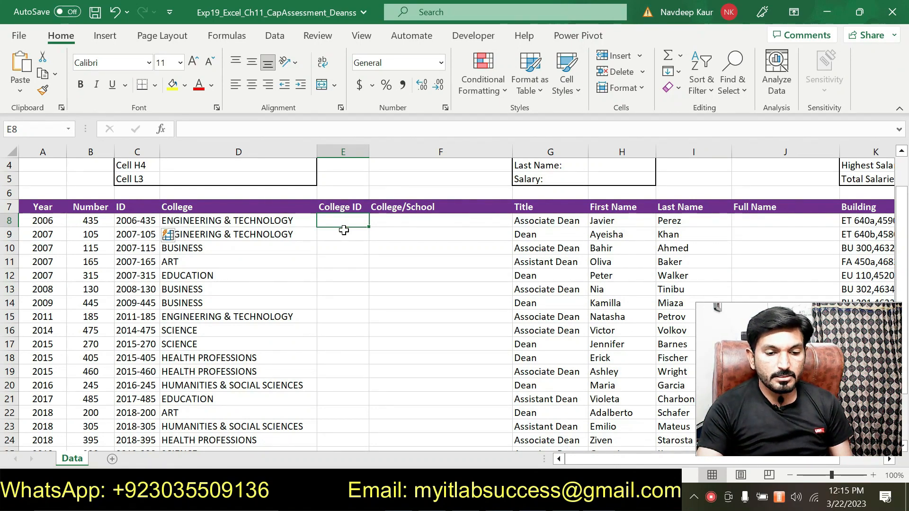
{"action": "type", "text": "="}
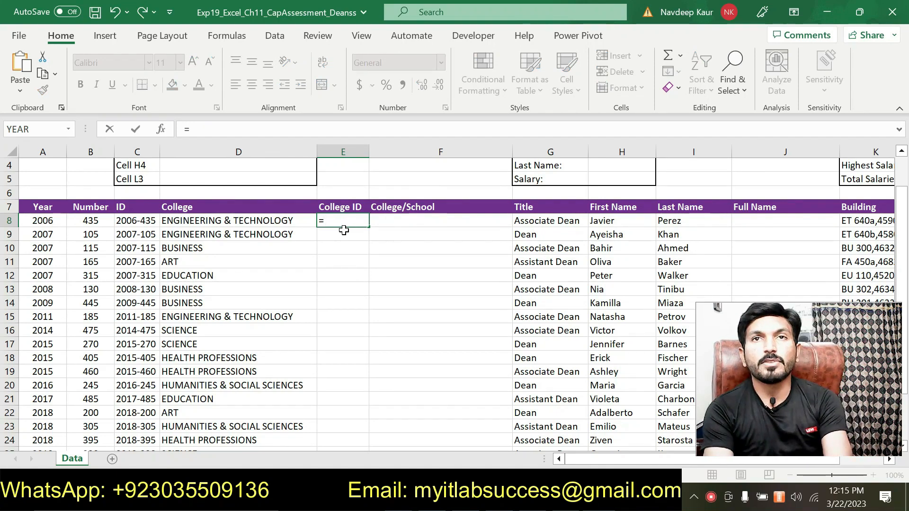
{"action": "type", "text": "le"}
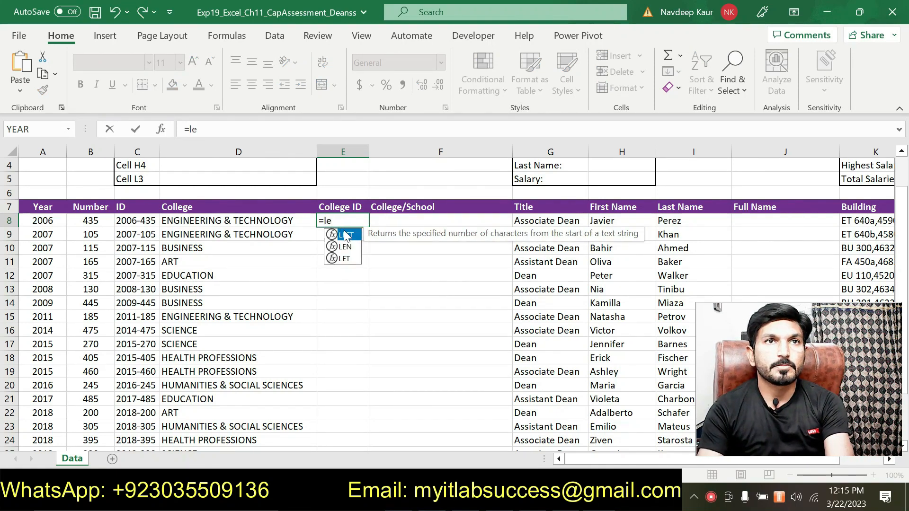
{"action": "double_click", "coordinate": [352, 236]}
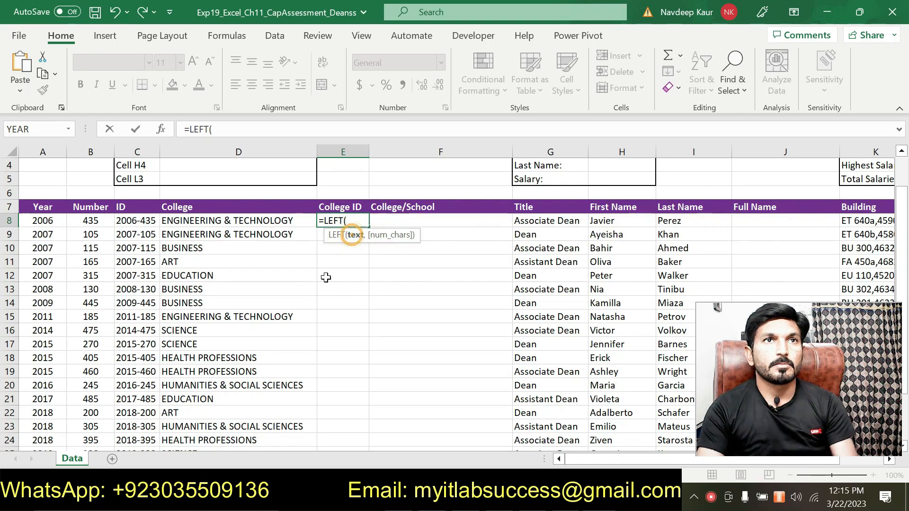
{"action": "left_click", "coordinate": [162, 133]}
{"action": "left_click_drag", "start_coordinate": [346, 110], "coordinate": [478, 180]}
{"action": "left_click", "coordinate": [227, 221]}
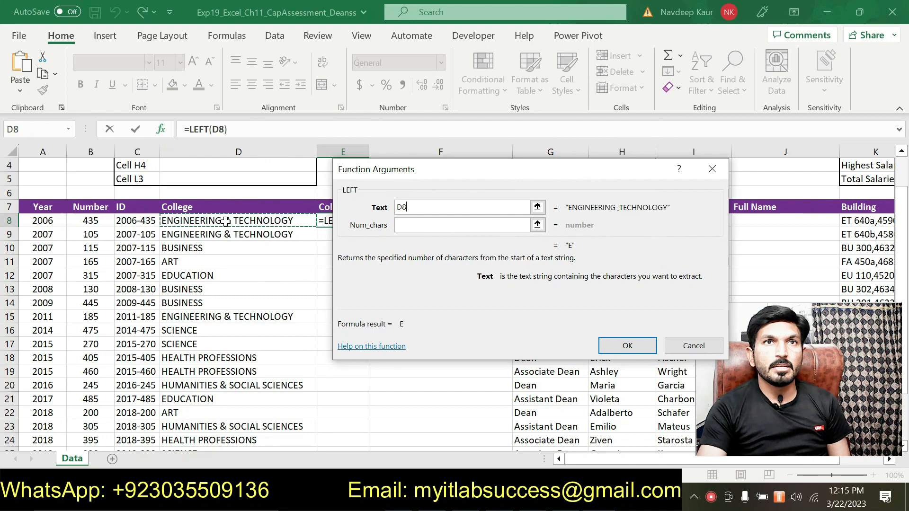
{"action": "left_click", "coordinate": [404, 225]}
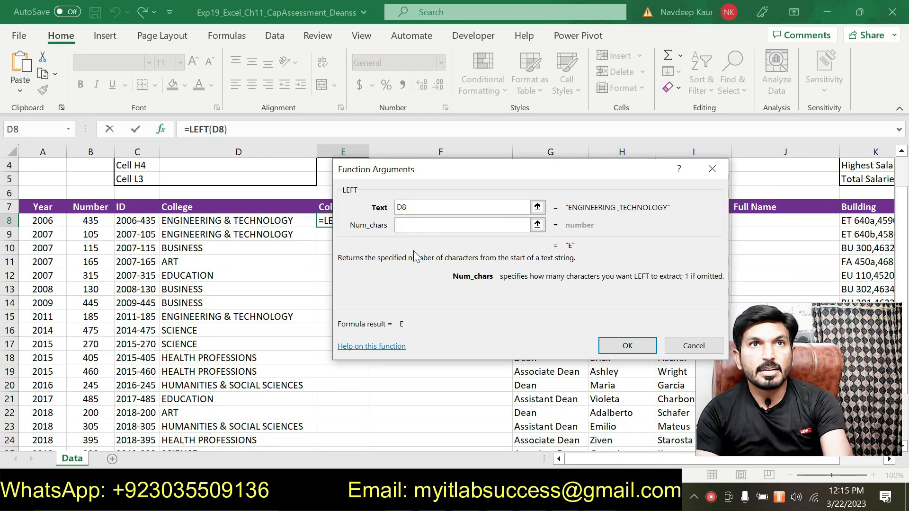
{"action": "type", "text": "3"}
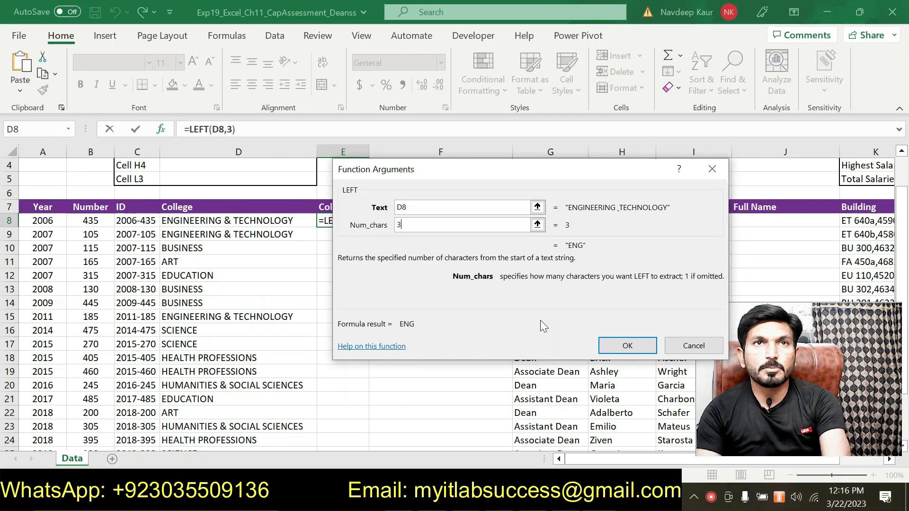
{"action": "left_click", "coordinate": [606, 349]}
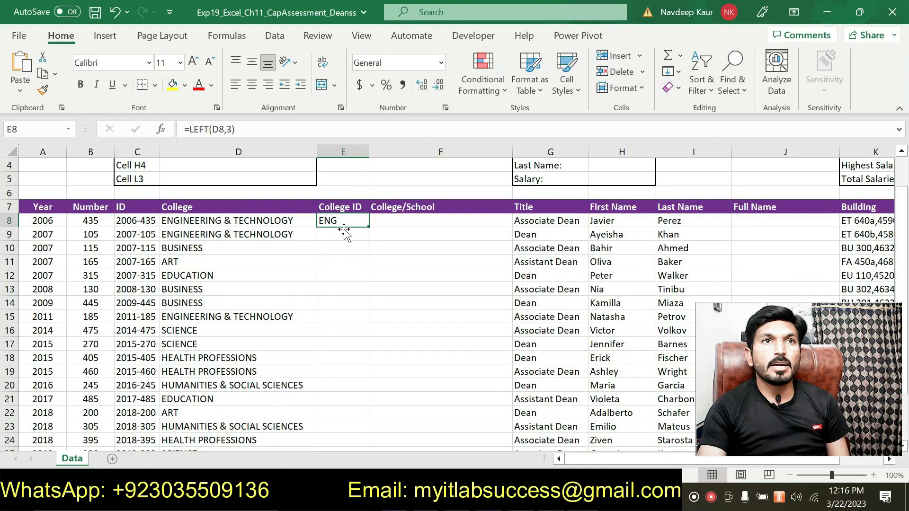
Step: Copy the LEFT function from cell E8 down to E28 and check the filled College IDs
{"action": "double_click", "coordinate": [369, 227]}
{"action": "scroll", "coordinate": [368, 227], "scroll_direction": "down", "scroll_amount": 6}
{"action": "scroll", "coordinate": [365, 264], "scroll_direction": "up", "scroll_amount": 6}
{"action": "scroll", "coordinate": [366, 266], "scroll_direction": "up", "scroll_amount": 1}
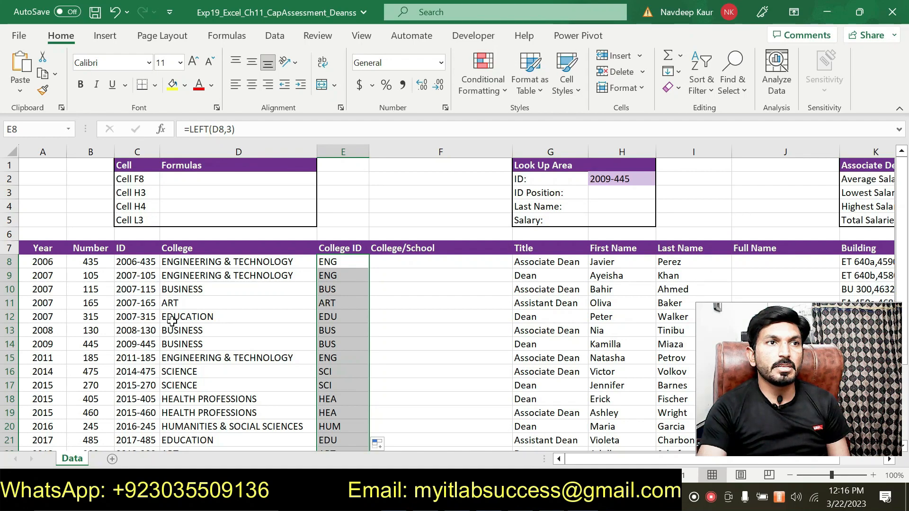
{"action": "scroll", "coordinate": [348, 313], "scroll_direction": "down", "scroll_amount": 3}
{"action": "scroll", "coordinate": [348, 312], "scroll_direction": "up", "scroll_amount": 3}
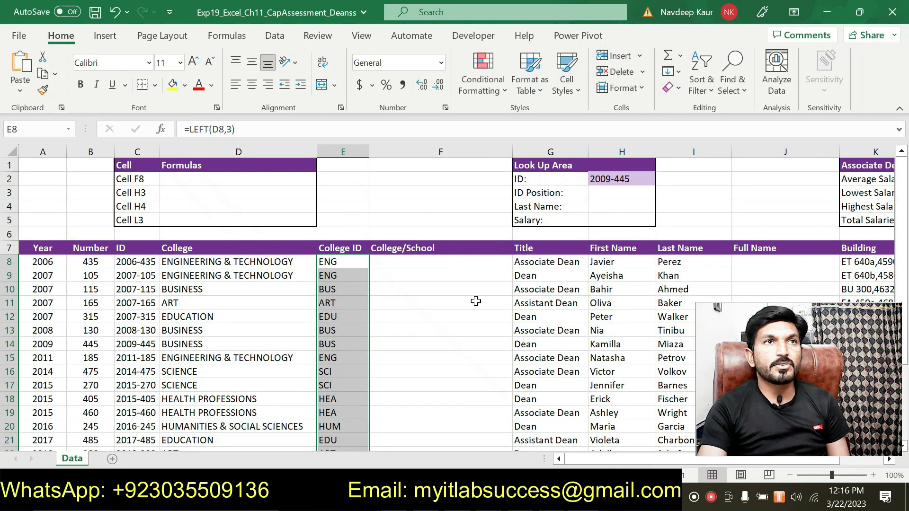
Step: In the Word instructions, clear the highlight from step 3 and highlight the cell F8 instruction of step 4 in turquoise
{"action": "key", "text": "alt+Tab"}
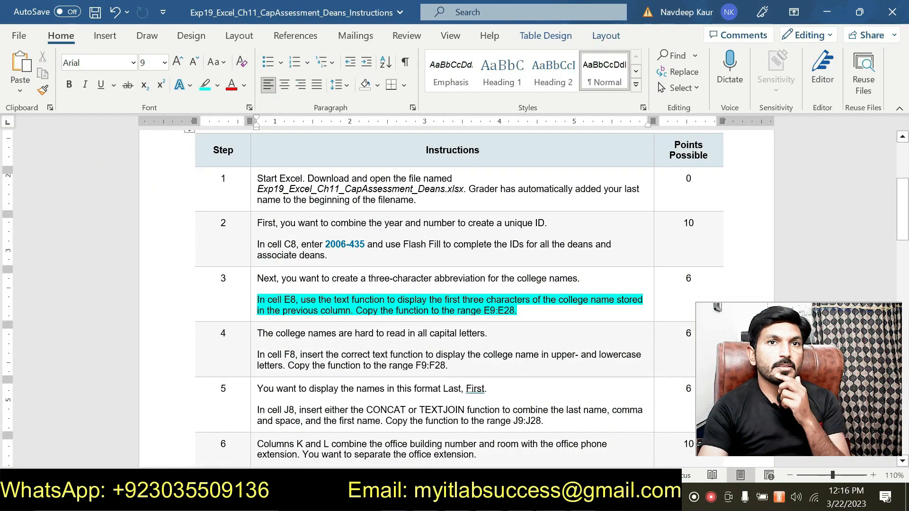
{"action": "left_click_drag", "start_coordinate": [519, 310], "coordinate": [273, 301]}
{"action": "left_click", "coordinate": [314, 276]}
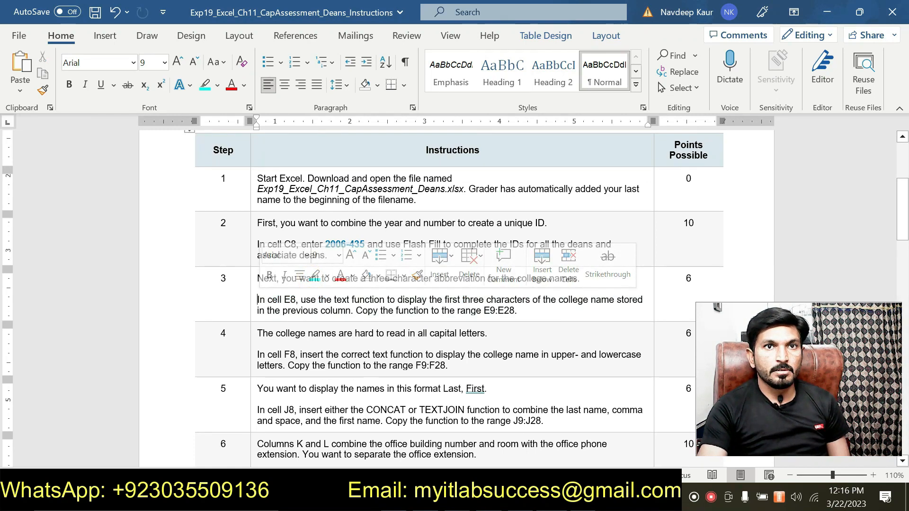
{"action": "left_click_drag", "start_coordinate": [449, 366], "coordinate": [259, 355]}
{"action": "left_click", "coordinate": [257, 357]}
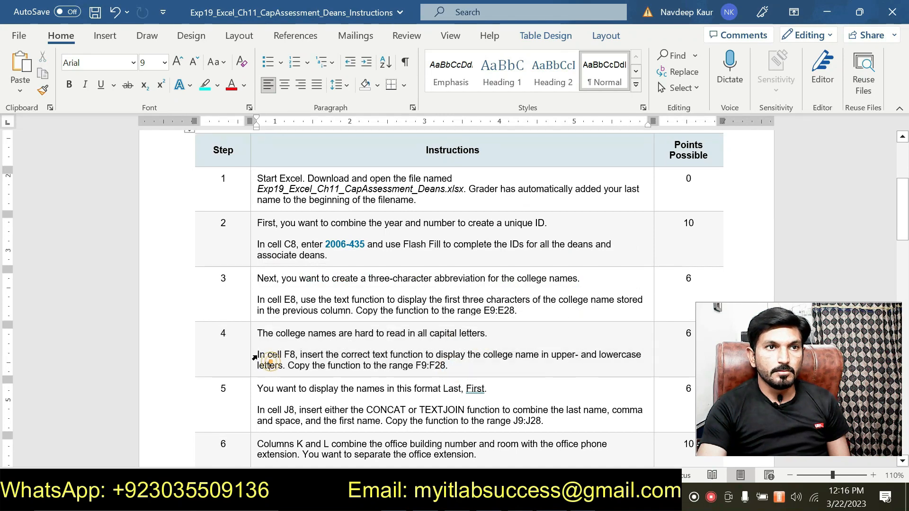
{"action": "triple_click", "coordinate": [258, 355]}
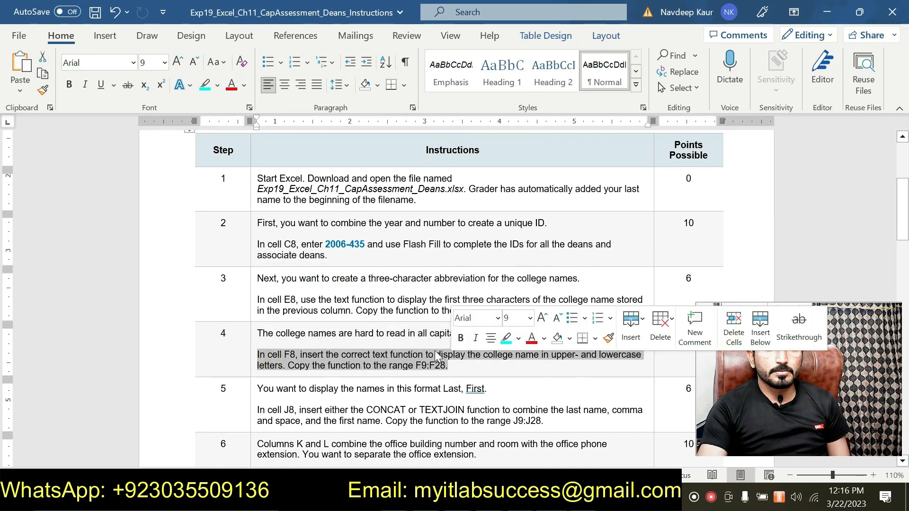
{"action": "left_click", "coordinate": [506, 339]}
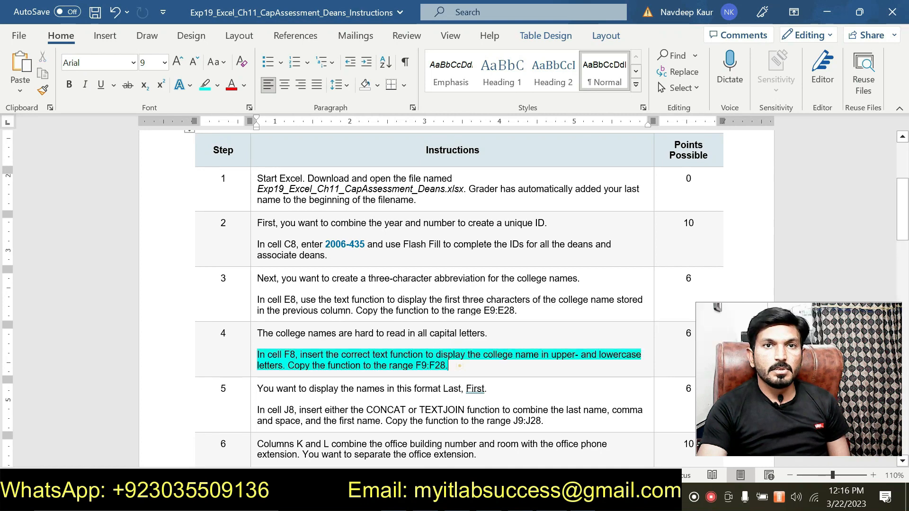
{"action": "scroll", "coordinate": [457, 365], "scroll_direction": "down", "scroll_amount": 2}
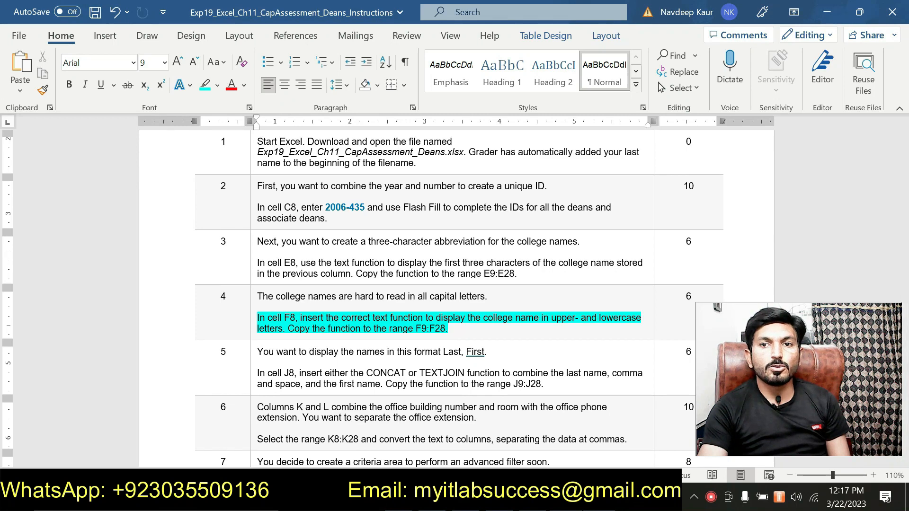
Step: Switch to the Excel workbook, enter =PROPER(D8) in cell F8 and copy it down the College/School column to F28
{"action": "key", "text": "alt+Tab"}
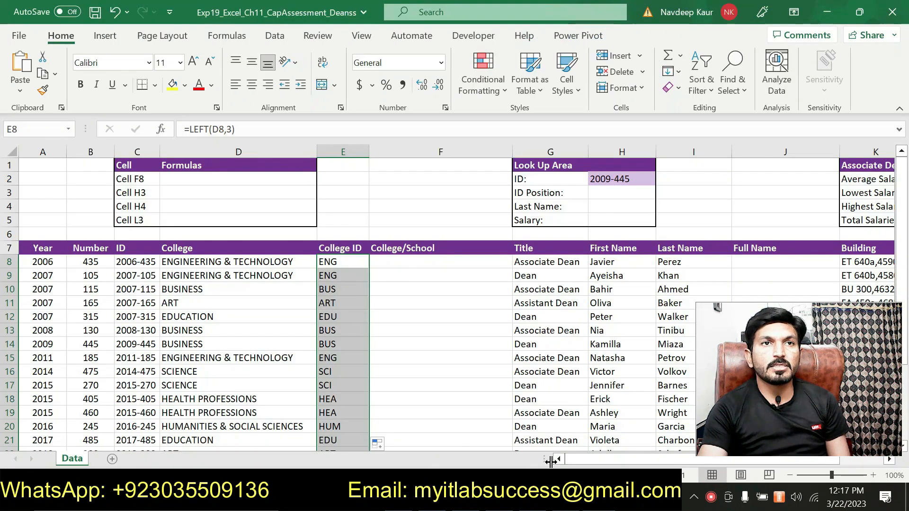
{"action": "left_click", "coordinate": [408, 263]}
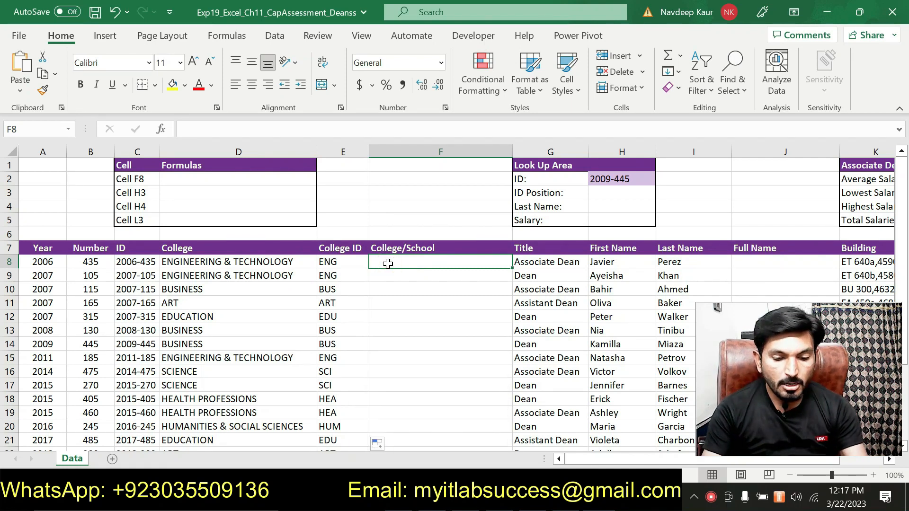
{"action": "type", "text": "="}
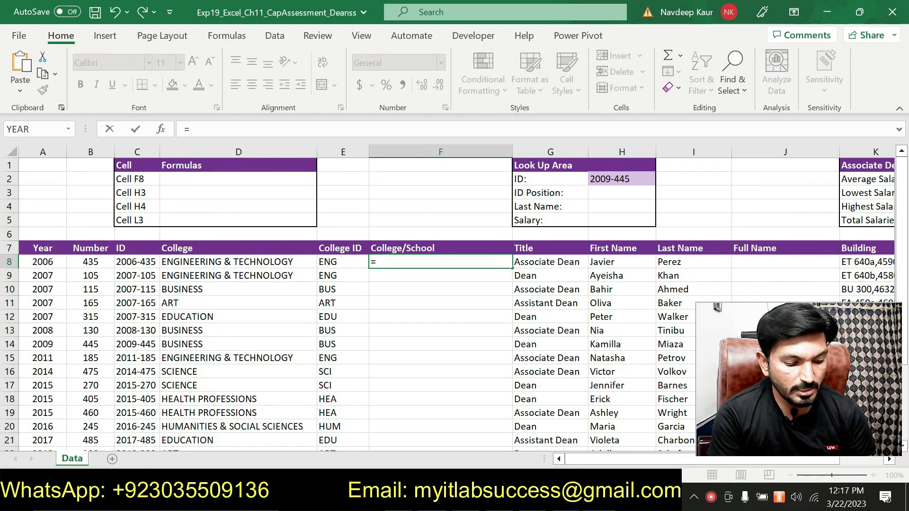
{"action": "type", "text": "prop"}
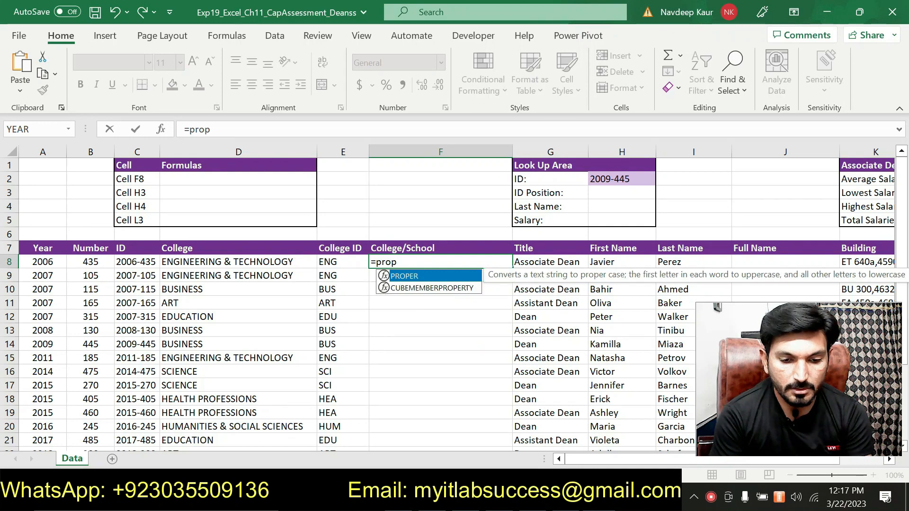
{"action": "double_click", "coordinate": [420, 276]}
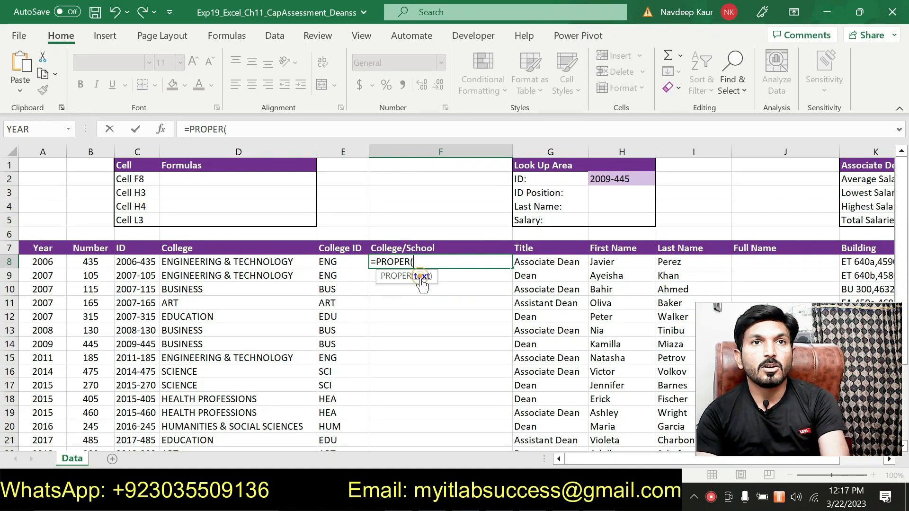
{"action": "left_click", "coordinate": [227, 262]}
{"action": "type", "text": ")"}
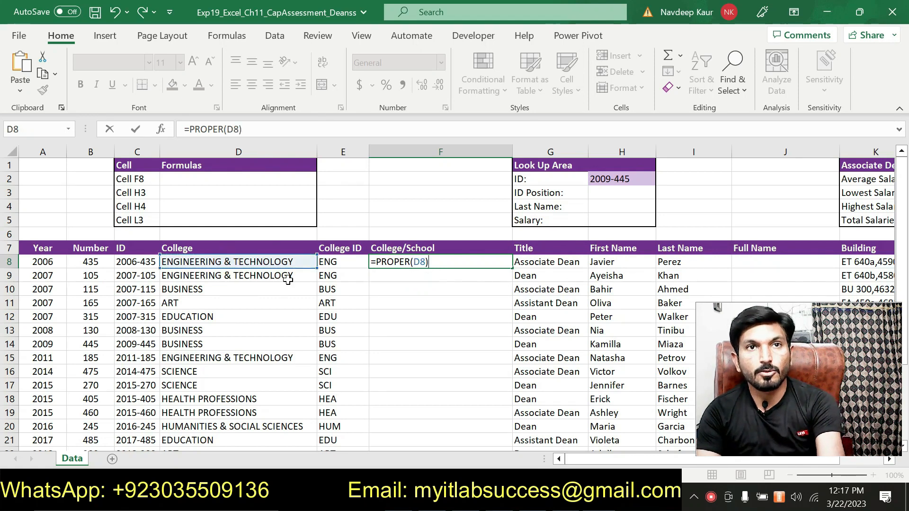
{"action": "key", "text": "Return"}
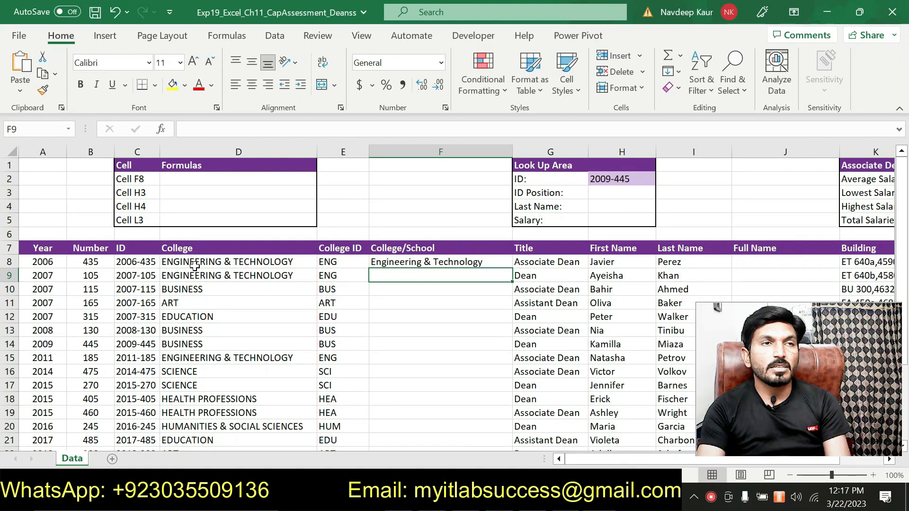
{"action": "left_click", "coordinate": [398, 263]}
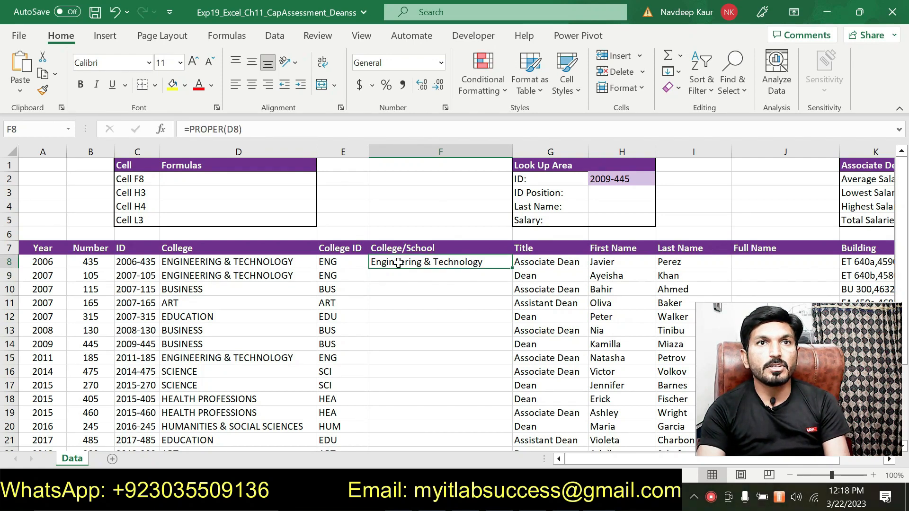
{"action": "double_click", "coordinate": [513, 269]}
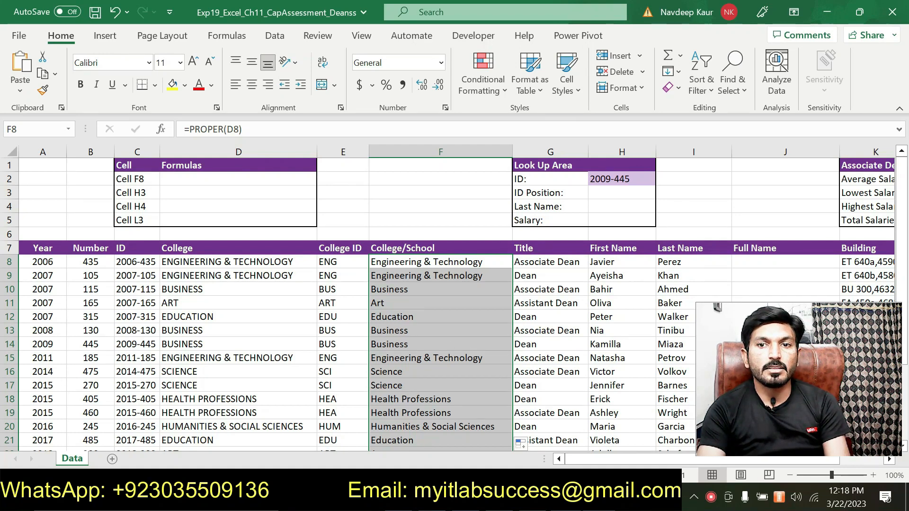
Step: In the Word instructions, clear the highlight from step 4 and highlight the cell J8 instruction of step 5 in turquoise
{"action": "key", "text": "alt+Tab"}
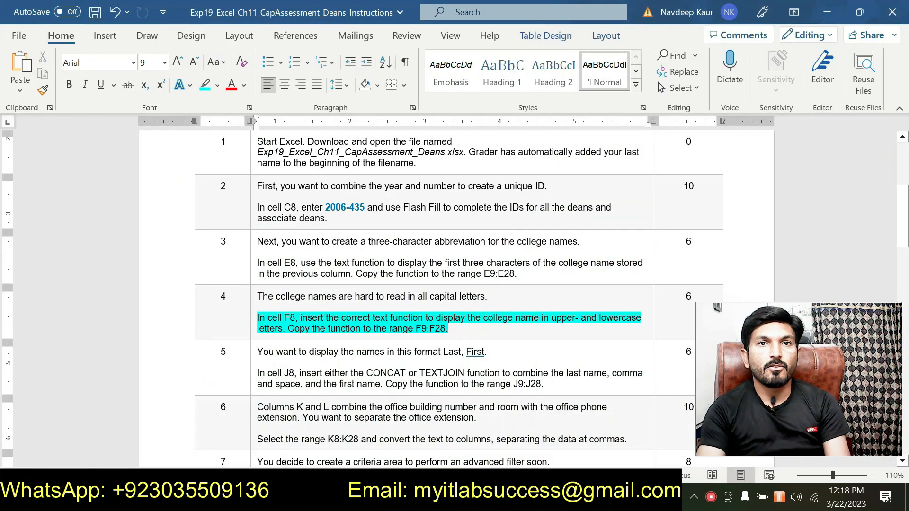
{"action": "left_click_drag", "start_coordinate": [448, 329], "coordinate": [258, 317]}
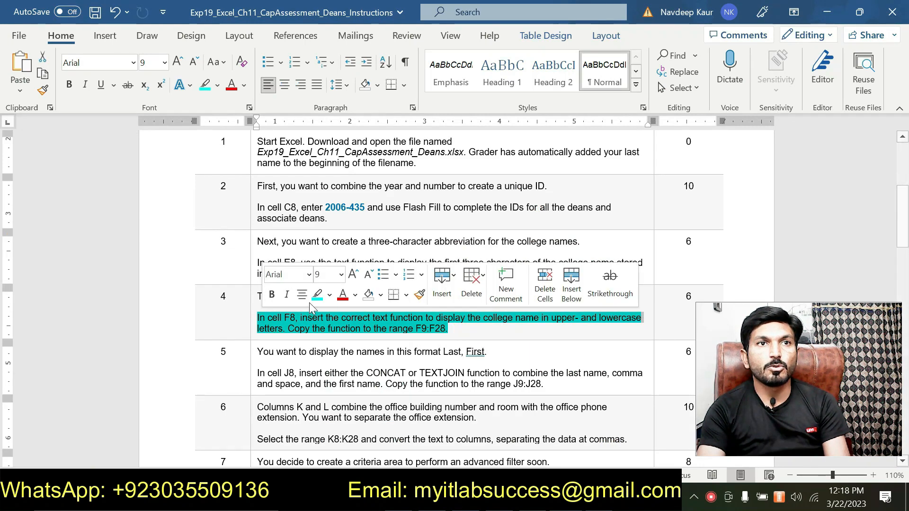
{"action": "left_click", "coordinate": [316, 296]}
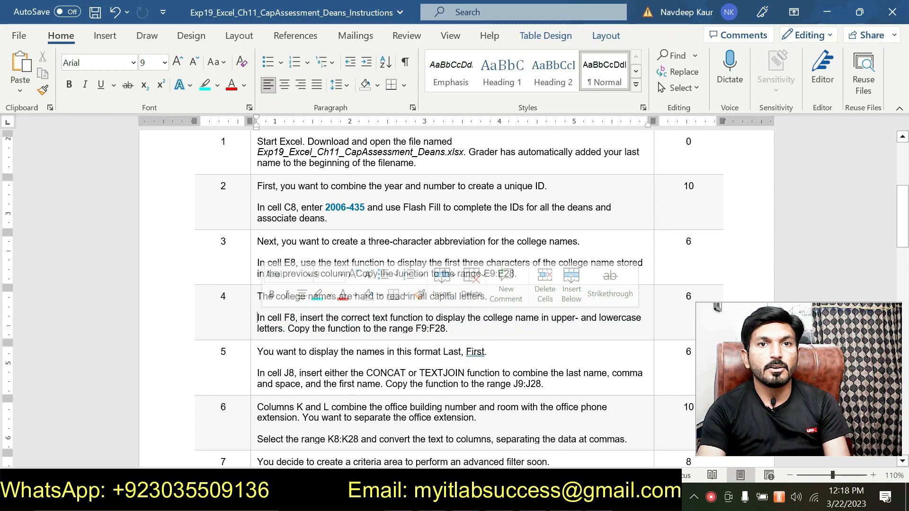
{"action": "left_click_drag", "start_coordinate": [545, 385], "coordinate": [257, 373]}
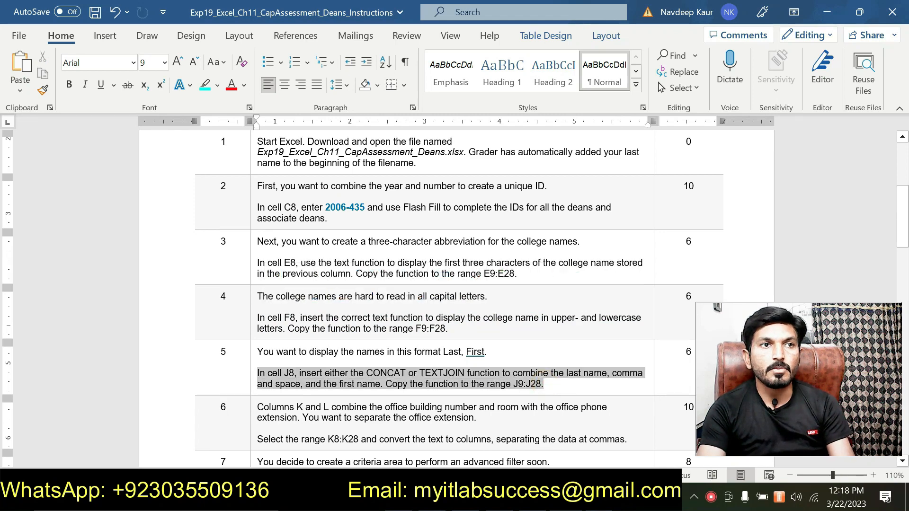
{"action": "left_click", "coordinate": [312, 348]}
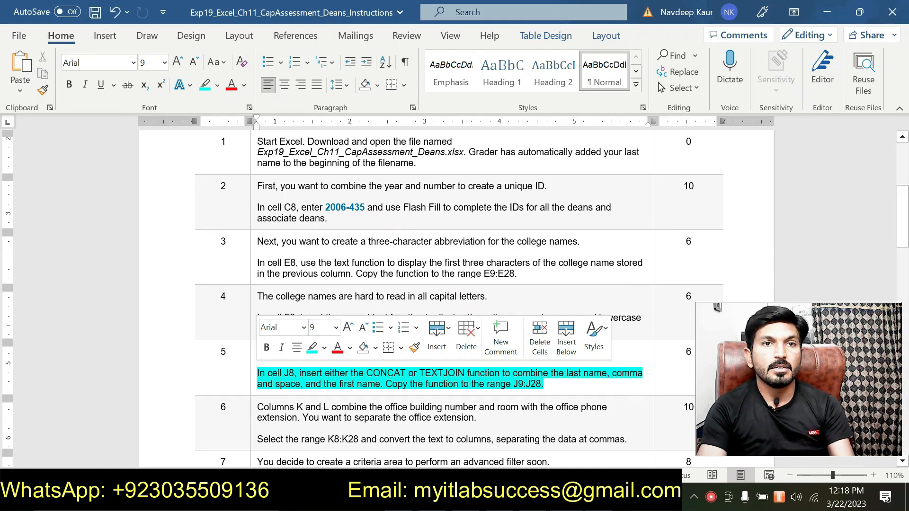
{"action": "scroll", "coordinate": [455, 294], "scroll_direction": "down", "scroll_amount": 1}
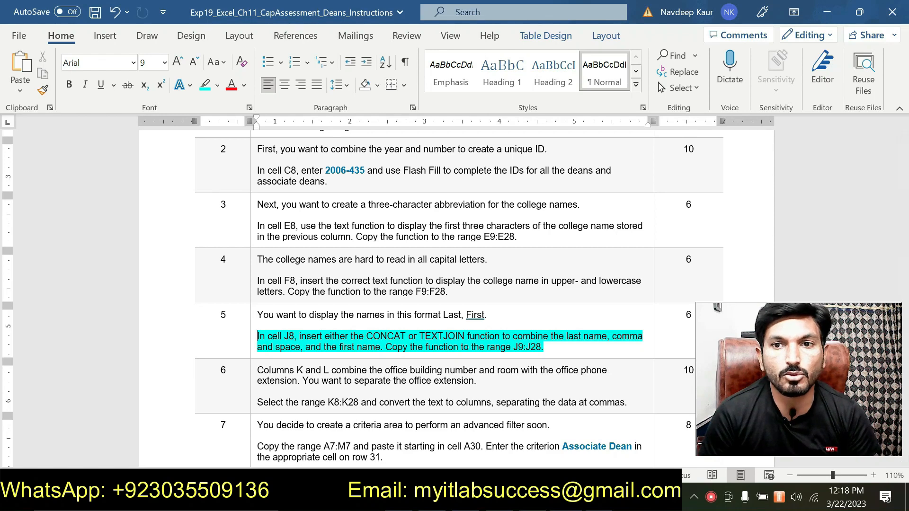
Step: Switch to the Excel workbook, start a CONCAT function in cell J8 and open its function arguments
{"action": "key", "text": "alt+Tab"}
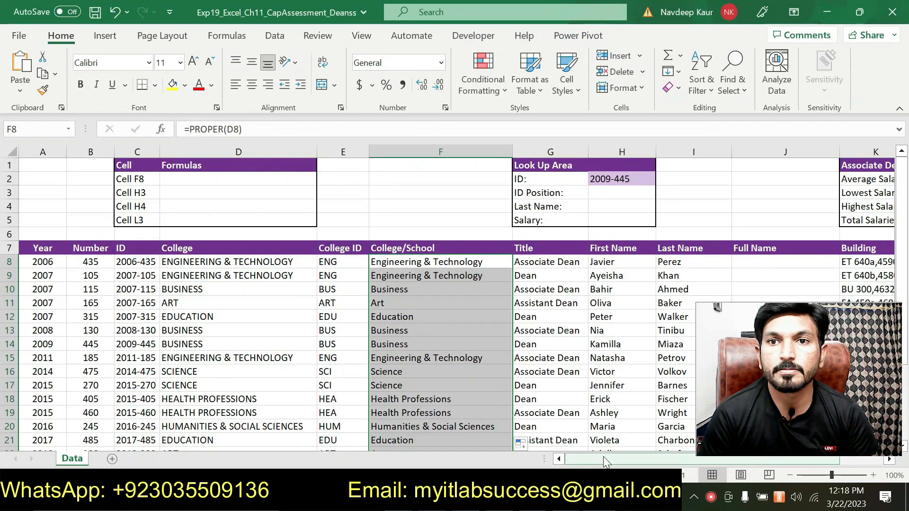
{"action": "left_click_drag", "start_coordinate": [603, 457], "coordinate": [646, 458]}
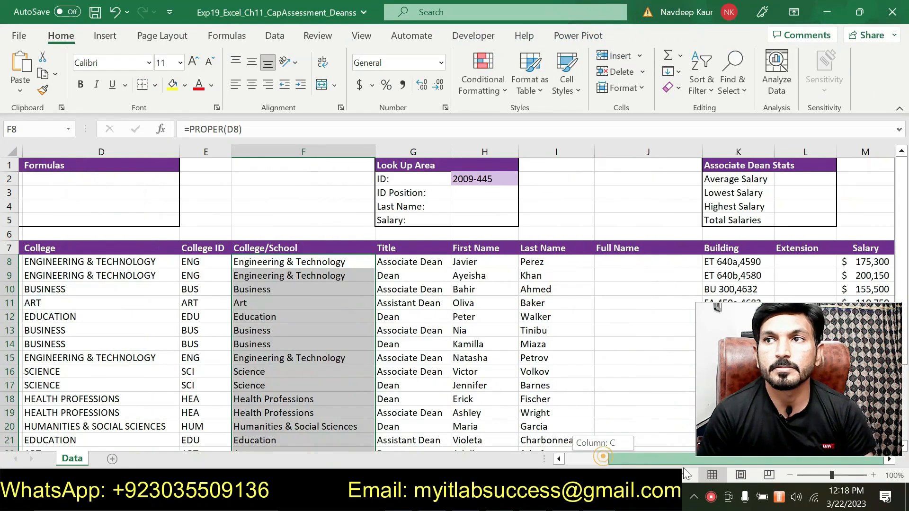
{"action": "left_click", "coordinate": [612, 260]}
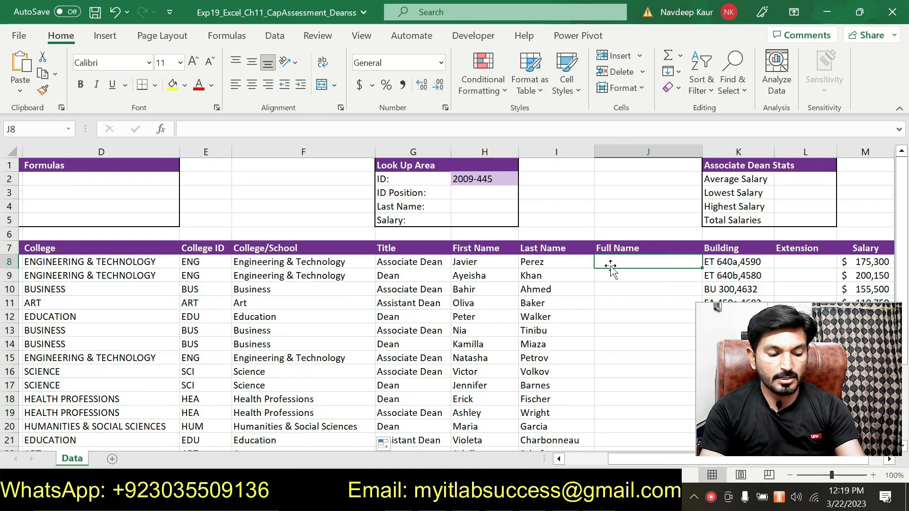
{"action": "type", "text": "="}
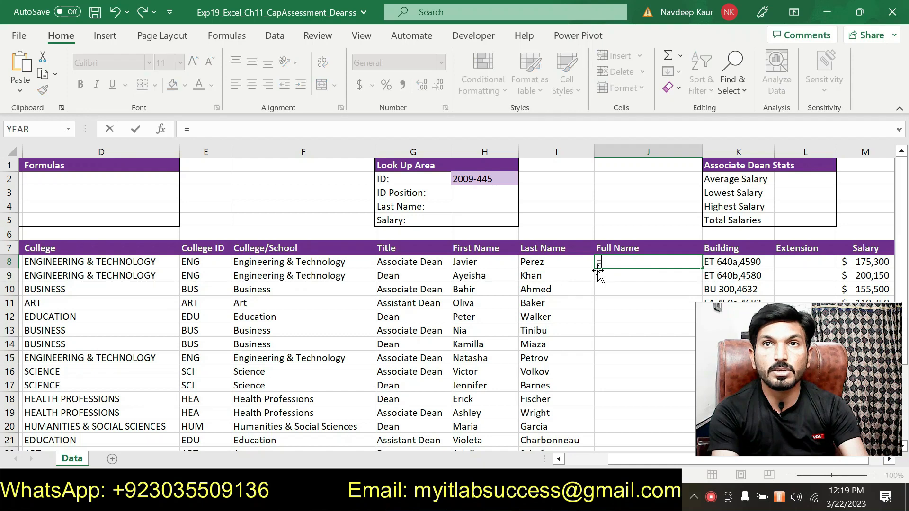
{"action": "type", "text": "con"}
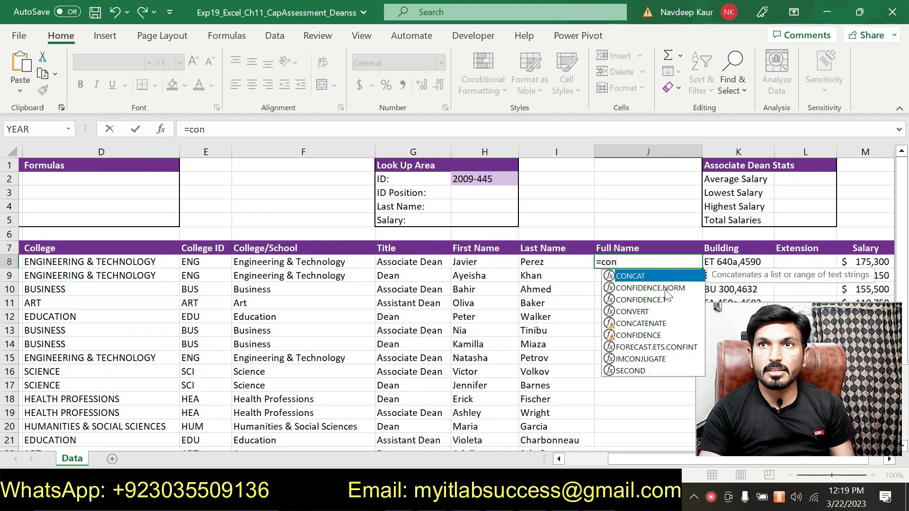
{"action": "key", "text": "Tab"}
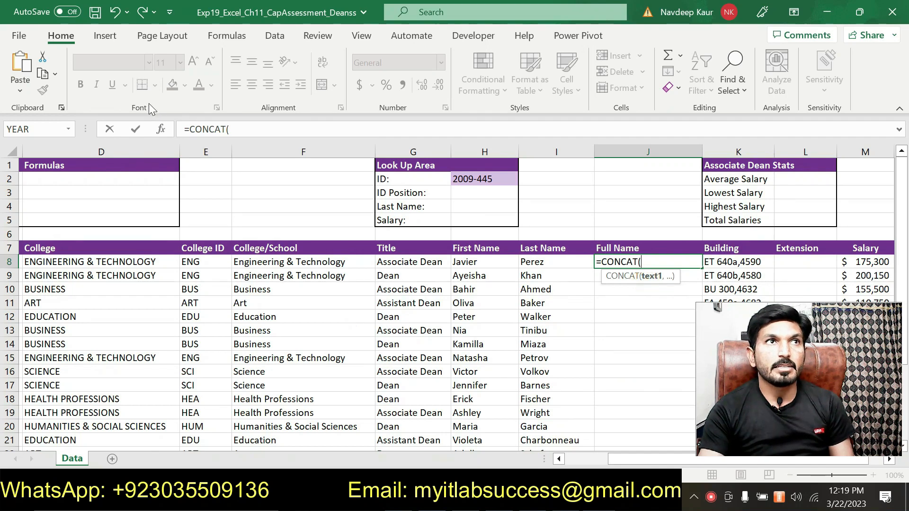
{"action": "left_click", "coordinate": [159, 129]}
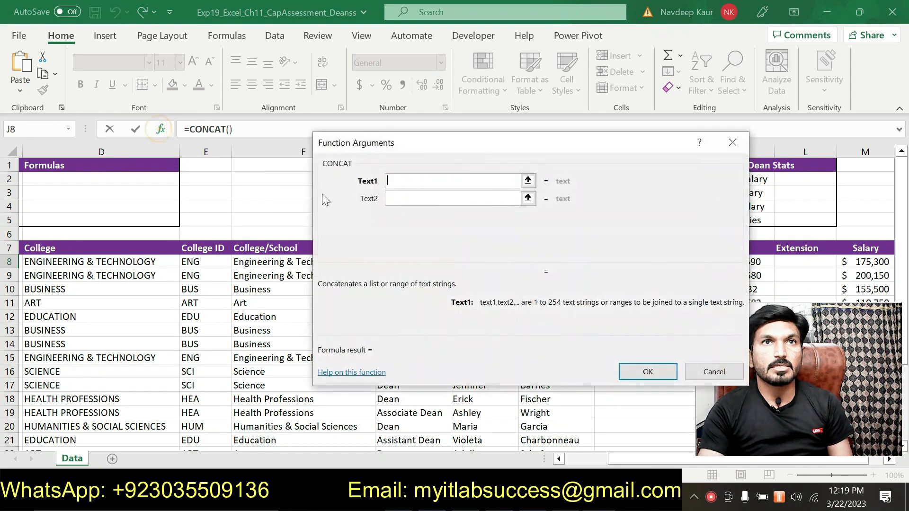
Step: Reposition the function arguments dialog and set Text1 of CONCAT to the last name in cell I8
{"action": "left_click_drag", "start_coordinate": [425, 147], "coordinate": [367, 183]}
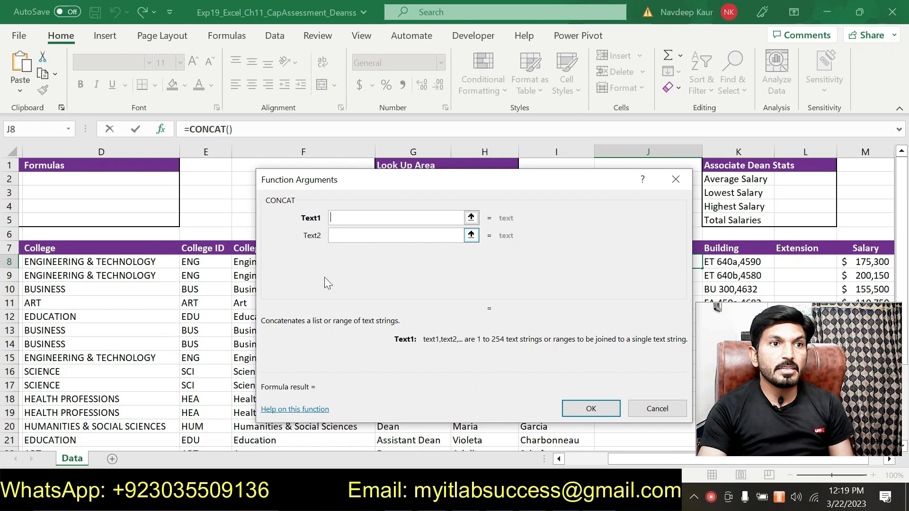
{"action": "left_click_drag", "start_coordinate": [353, 178], "coordinate": [364, 130]}
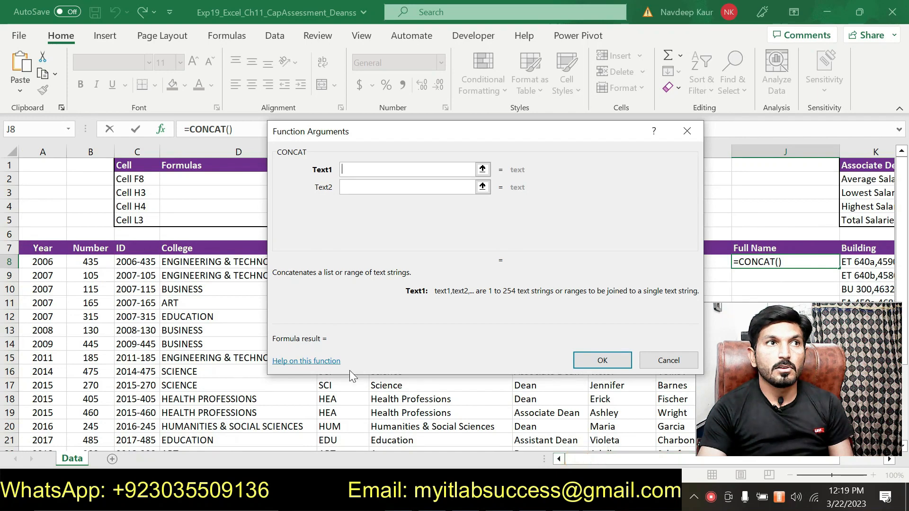
{"action": "left_click_drag", "start_coordinate": [392, 131], "coordinate": [262, 146]}
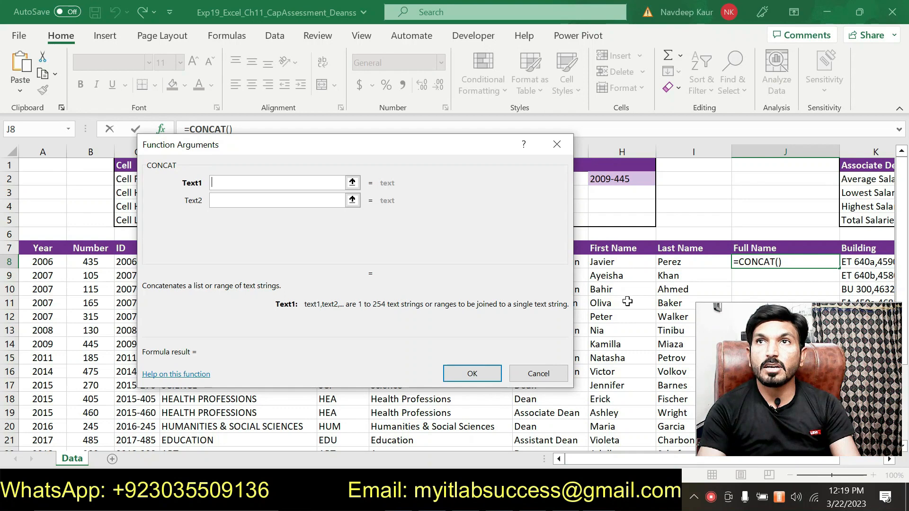
{"action": "left_click", "coordinate": [669, 263]}
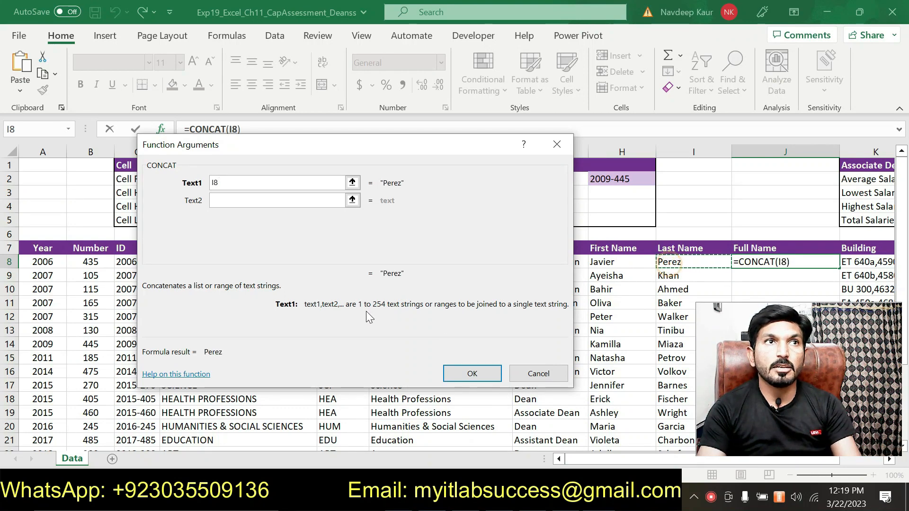
{"action": "left_click", "coordinate": [266, 203]}
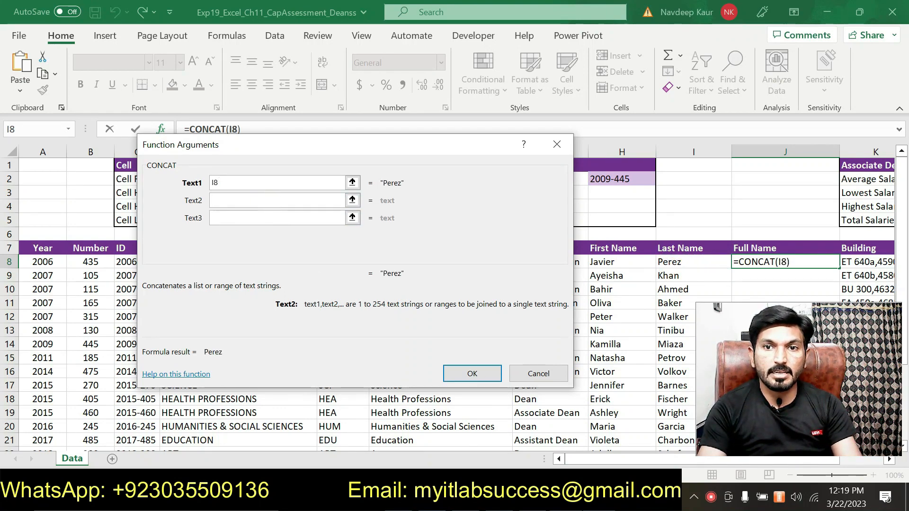
Step: Check step 5 in the Word instructions, then enter empty quotes "" for both Text2 and Text3 of CONCAT in Excel
{"action": "key", "text": "alt+Tab"}
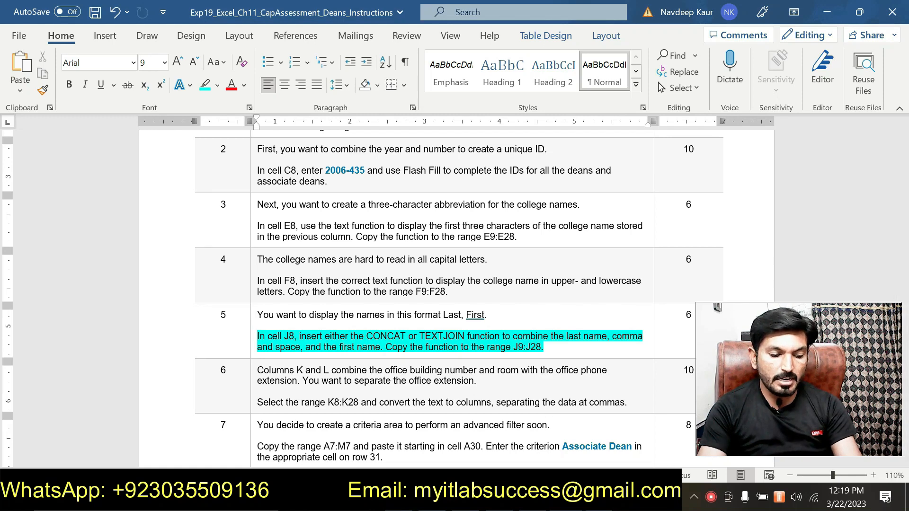
{"action": "key", "text": "alt+Tab"}
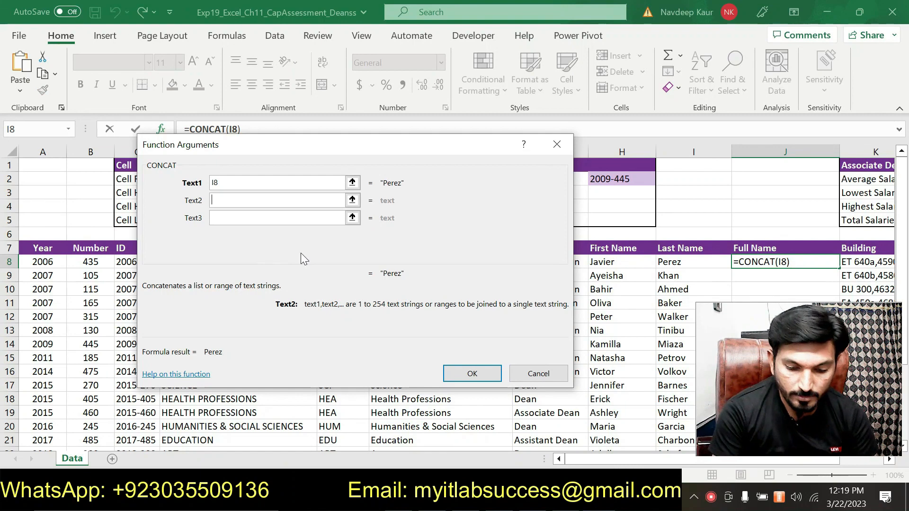
{"action": "type", "text": "\"\""}
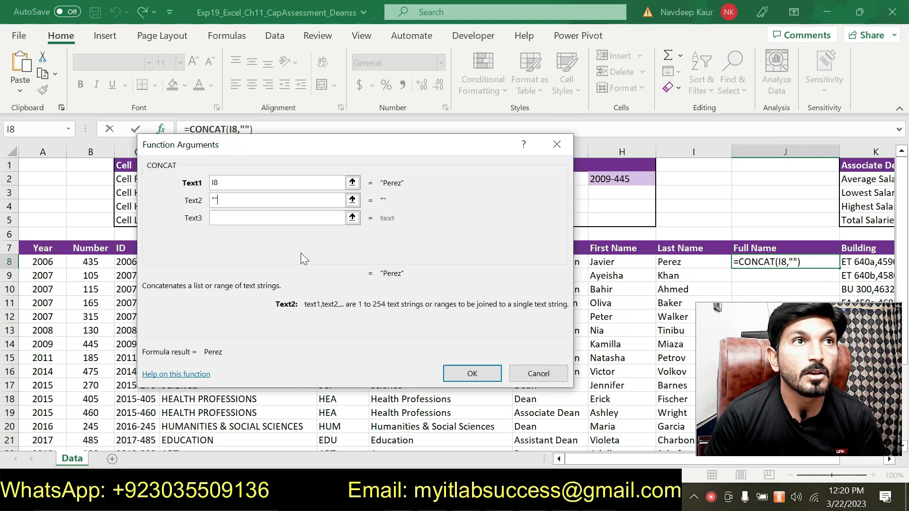
{"action": "left_click", "coordinate": [259, 222]}
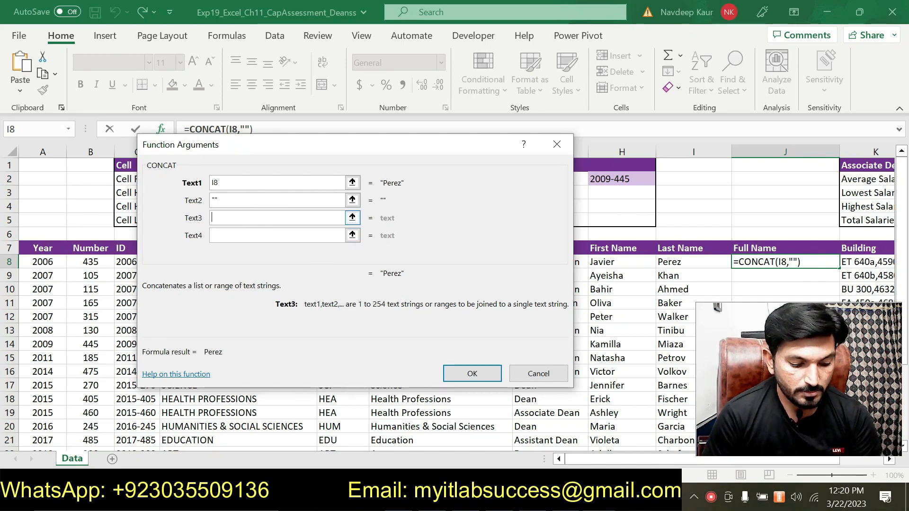
{"action": "left_click_drag", "start_coordinate": [283, 148], "coordinate": [288, 166]}
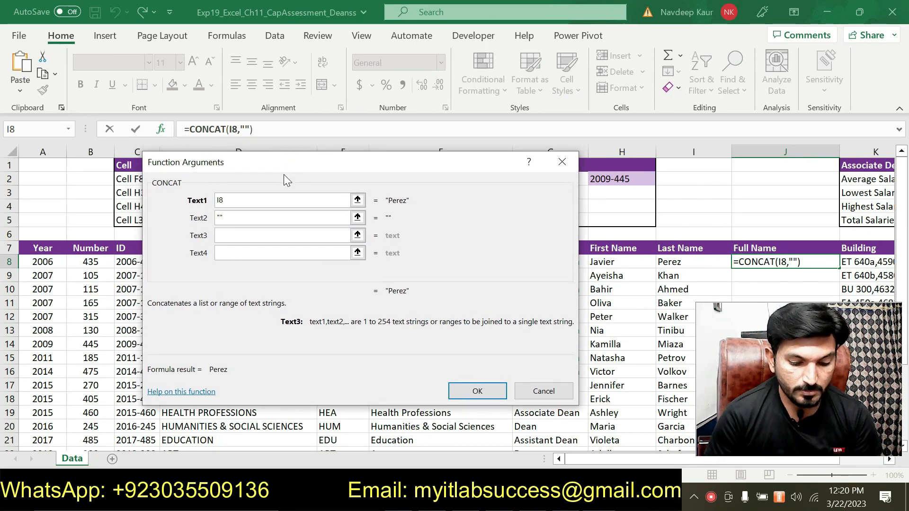
{"action": "type", "text": "\"\""}
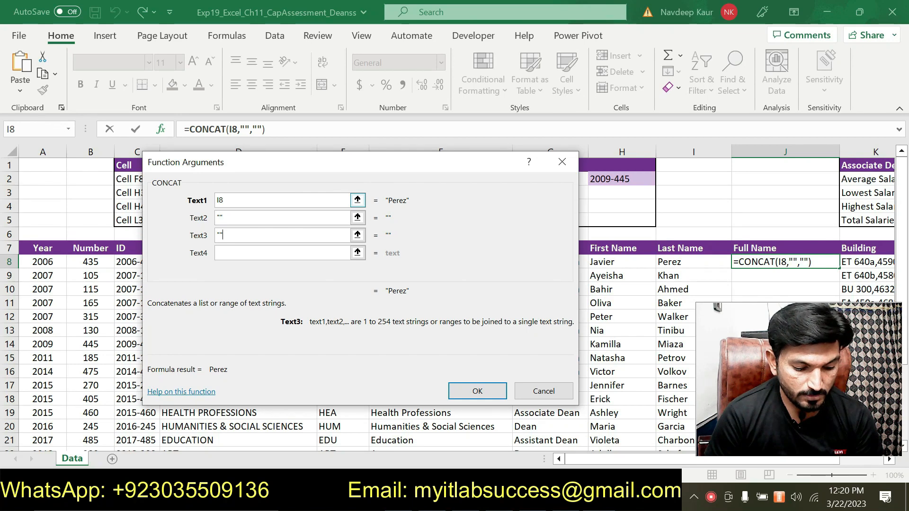
Step: Set Text4 of CONCAT to the first name in cell H8 and accept the function
{"action": "left_click", "coordinate": [239, 254]}
{"action": "left_click", "coordinate": [611, 264]}
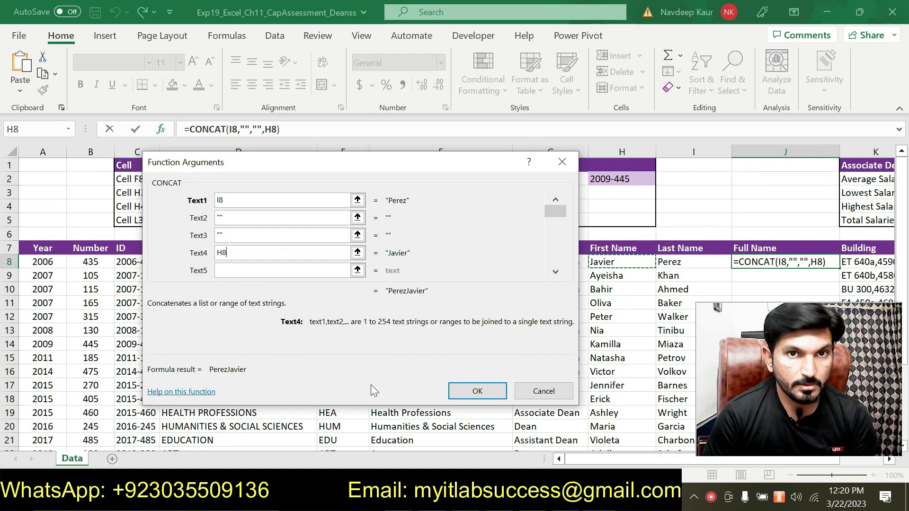
{"action": "left_click", "coordinate": [471, 390]}
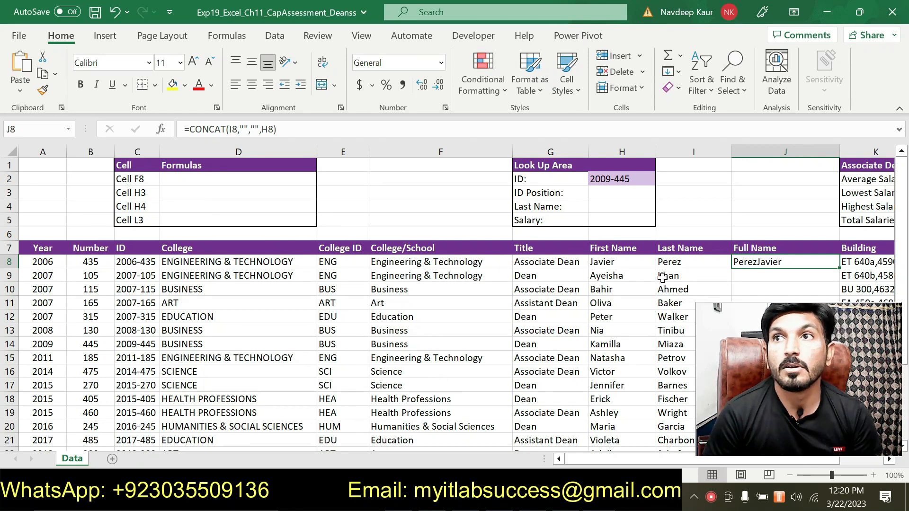
Step: Reopen the CONCAT arguments of cell J8 and correct Text2 to "," and Text3 to " ", with no stray space after H8
{"action": "left_click", "coordinate": [165, 131]}
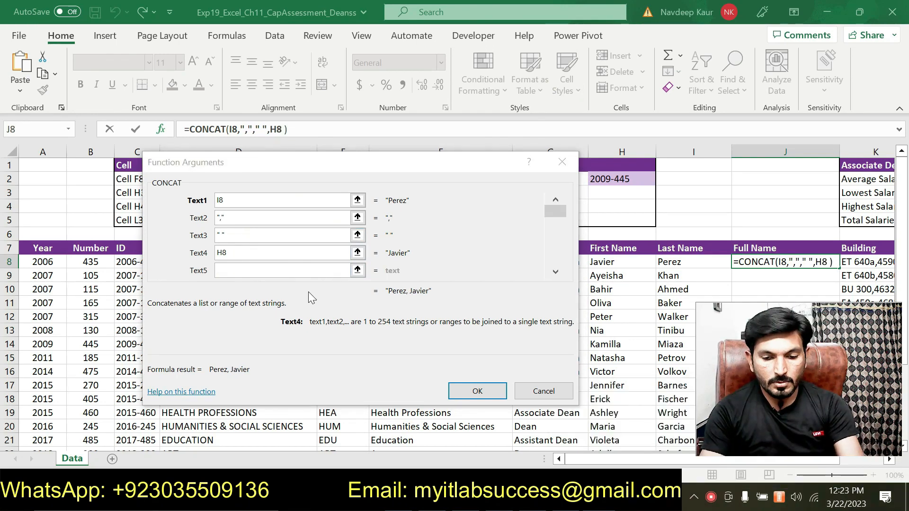
{"action": "key", "text": "BackSpace"}
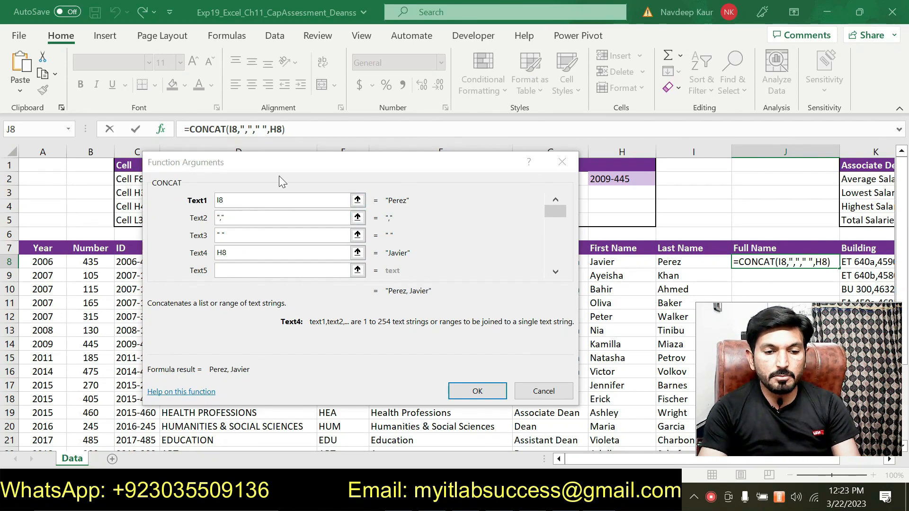
{"action": "left_click_drag", "start_coordinate": [289, 163], "coordinate": [224, 180]}
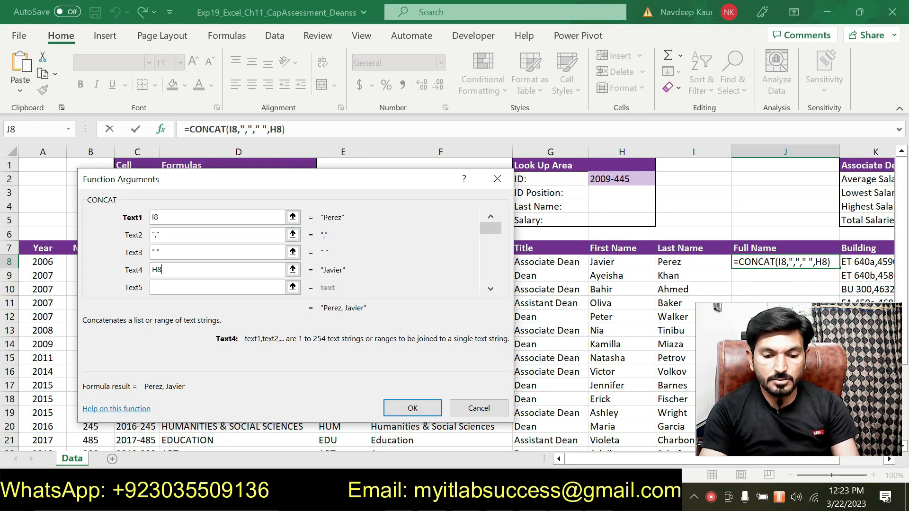
{"action": "left_click", "coordinate": [413, 409]}
Step: Compare the CONCAT arguments with the comma and space wording of step 5 in Word, then accept the function in Excel
{"action": "key", "text": "alt+Tab"}
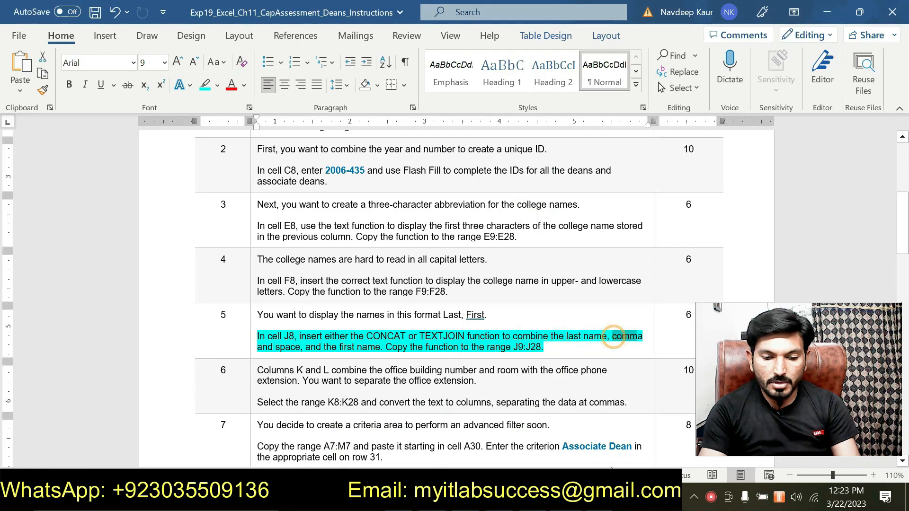
{"action": "key", "text": "alt+Tab"}
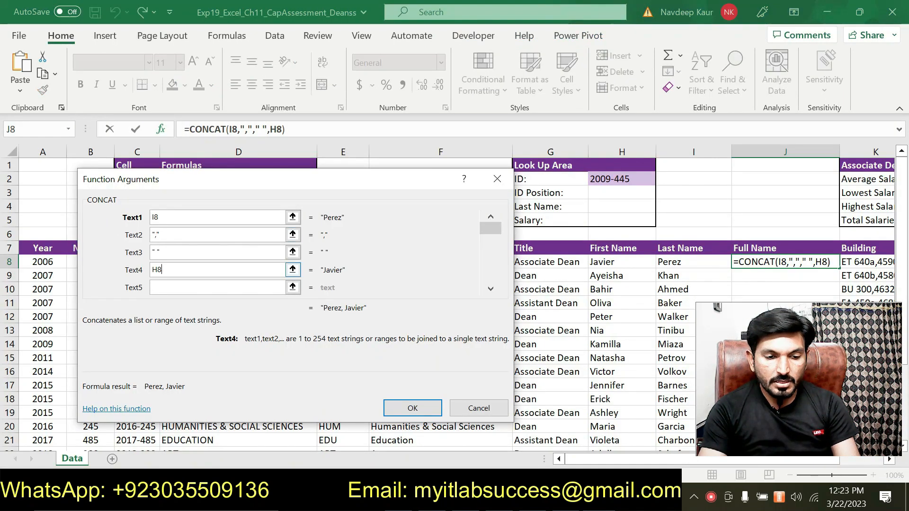
{"action": "key", "text": "alt+Tab"}
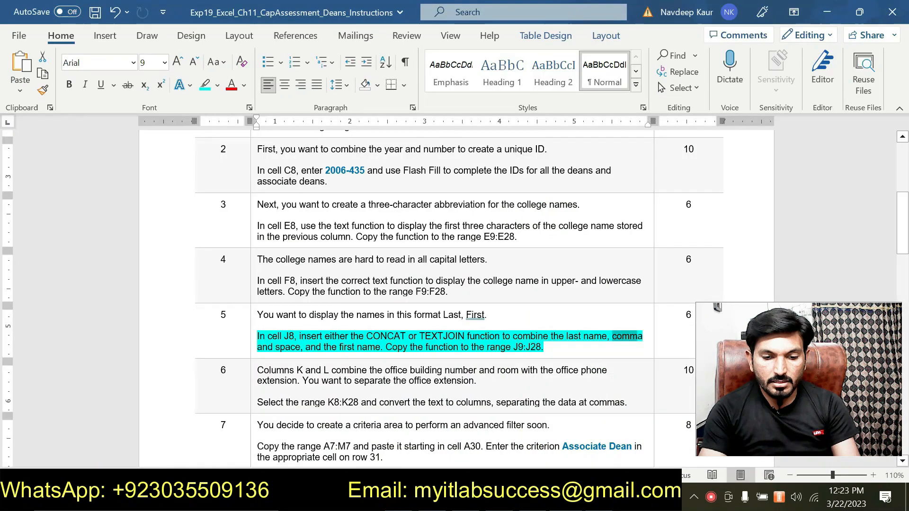
{"action": "double_click", "coordinate": [281, 348]}
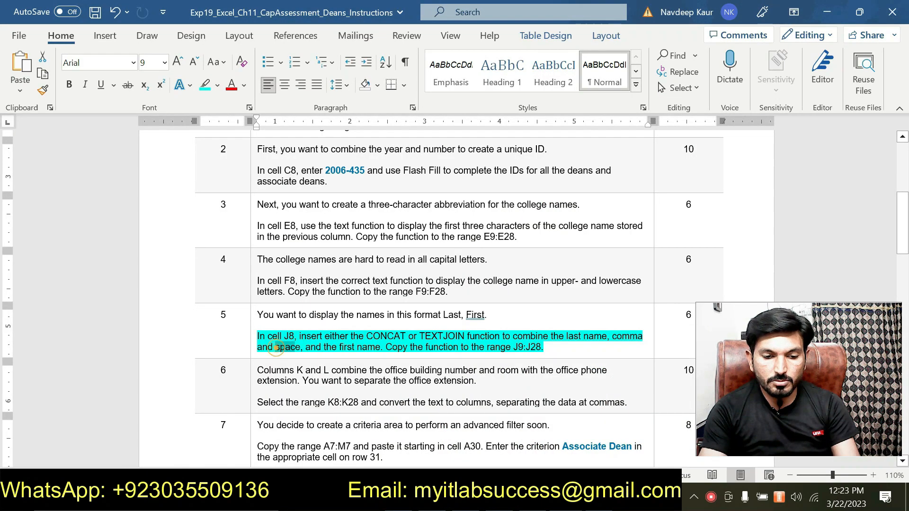
{"action": "key", "text": "alt+Tab"}
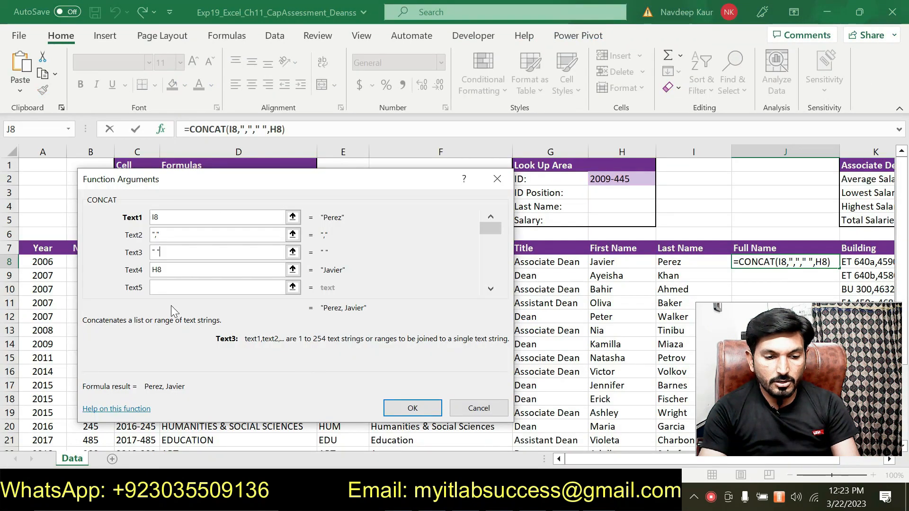
{"action": "left_click", "coordinate": [176, 270]}
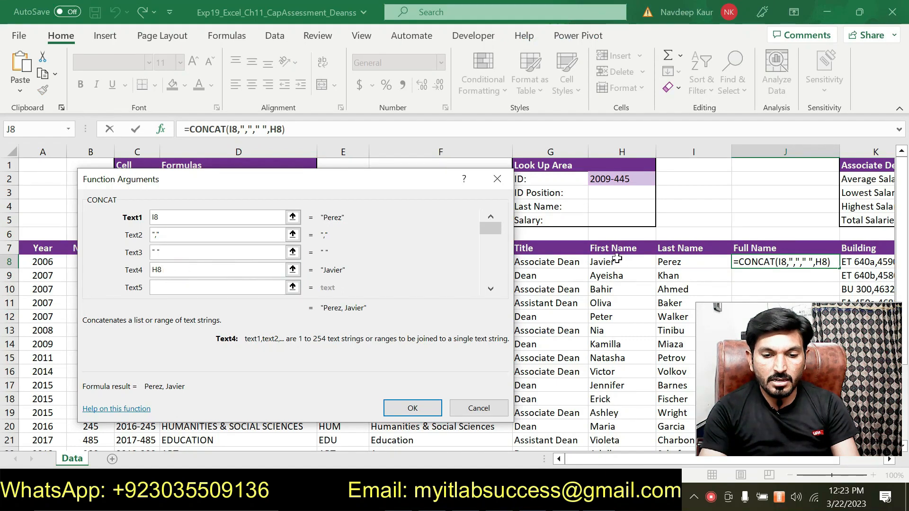
{"action": "left_click", "coordinate": [411, 408]}
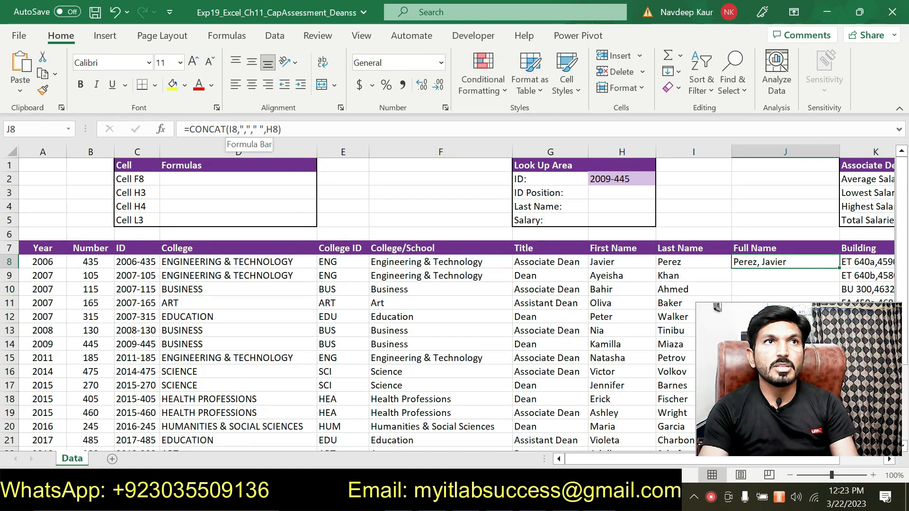
Step: Review the four CONCAT arguments of cell J8, I8, ",", " " and H8, and accept the function unchanged
{"action": "left_click", "coordinate": [160, 130]}
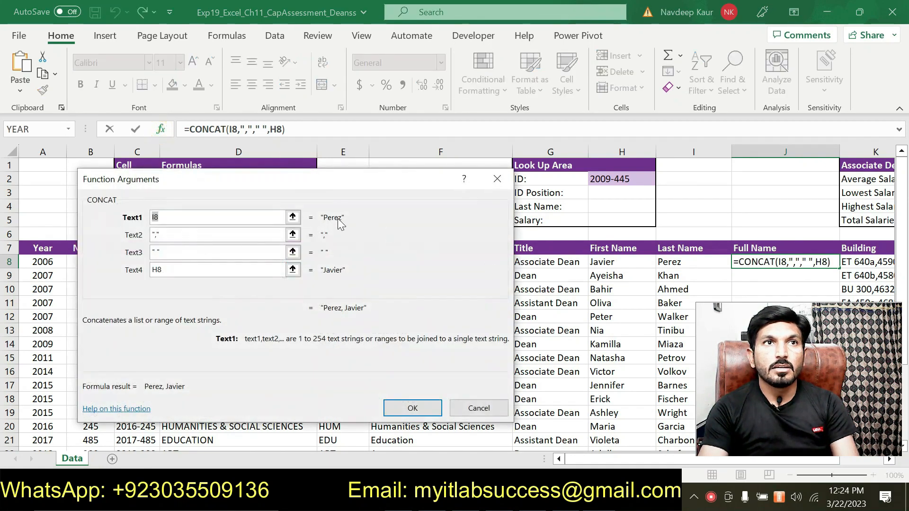
{"action": "left_click_drag", "start_coordinate": [251, 179], "coordinate": [298, 195]}
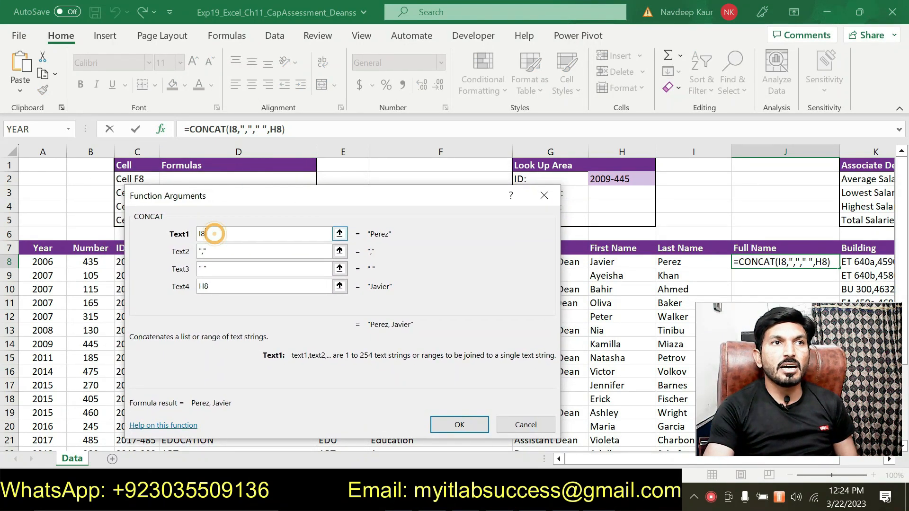
{"action": "left_click", "coordinate": [217, 256]}
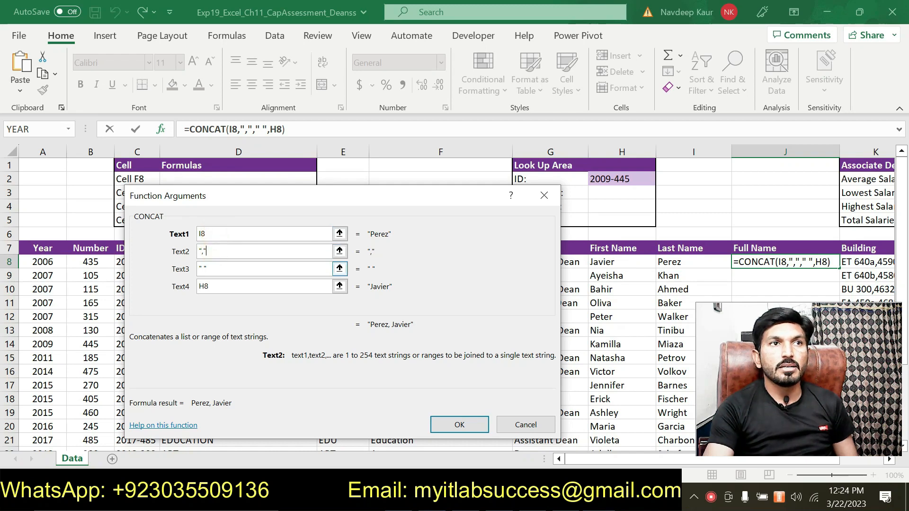
{"action": "left_click", "coordinate": [218, 271]}
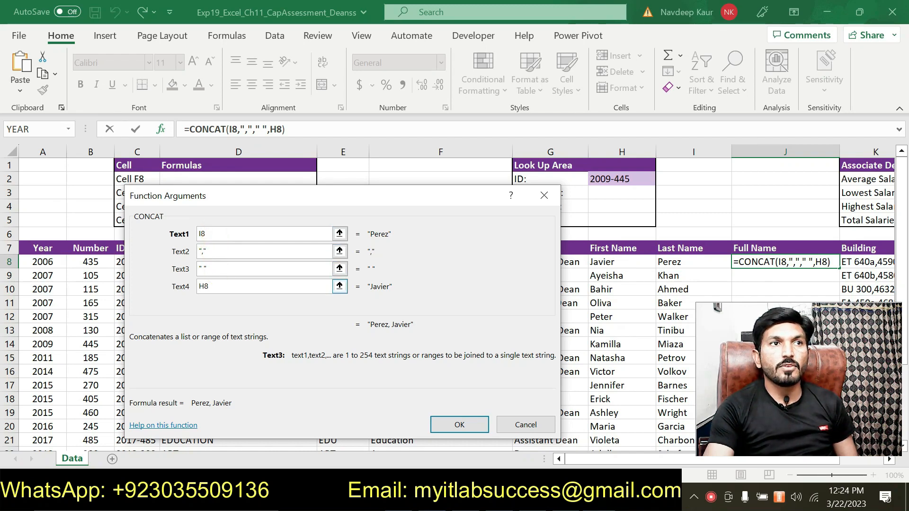
{"action": "left_click", "coordinate": [218, 287]}
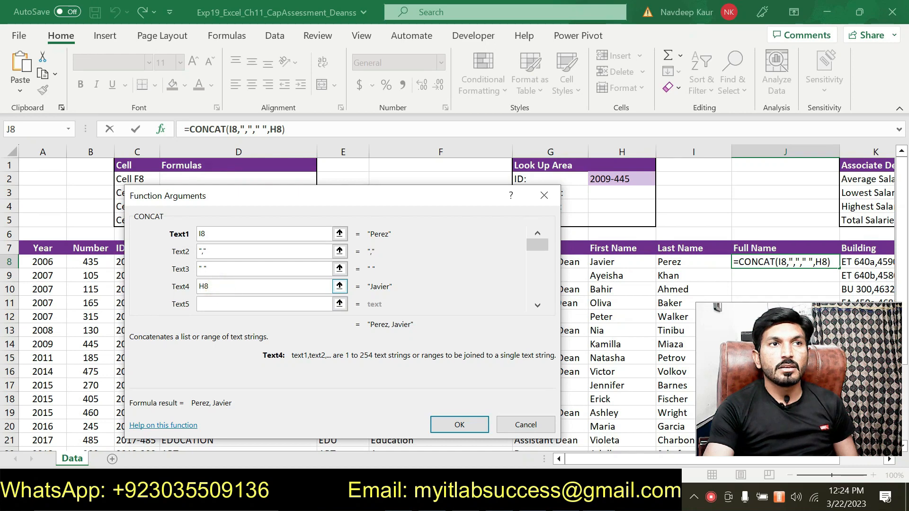
{"action": "left_click", "coordinate": [459, 425]}
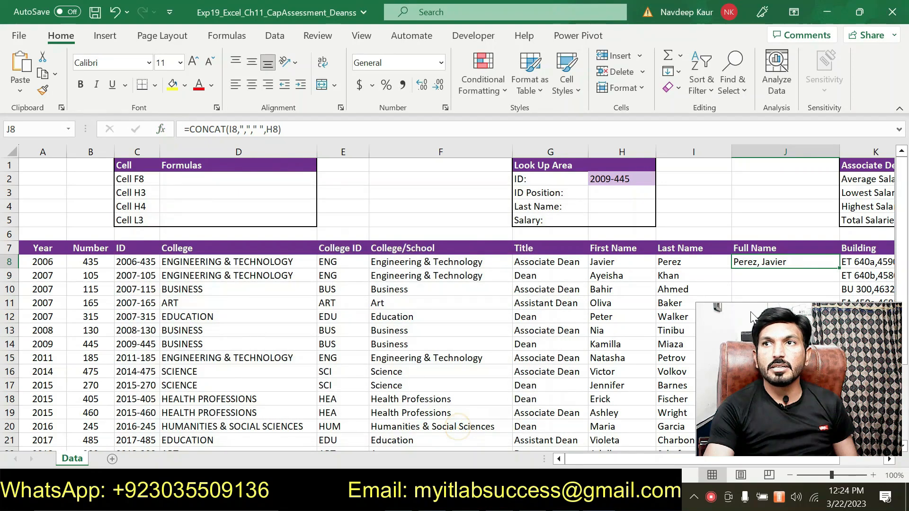
Step: Copy the CONCAT function from J8 down to J9:J28 and check the filled full names
{"action": "scroll", "coordinate": [668, 266], "scroll_direction": "down", "scroll_amount": 1}
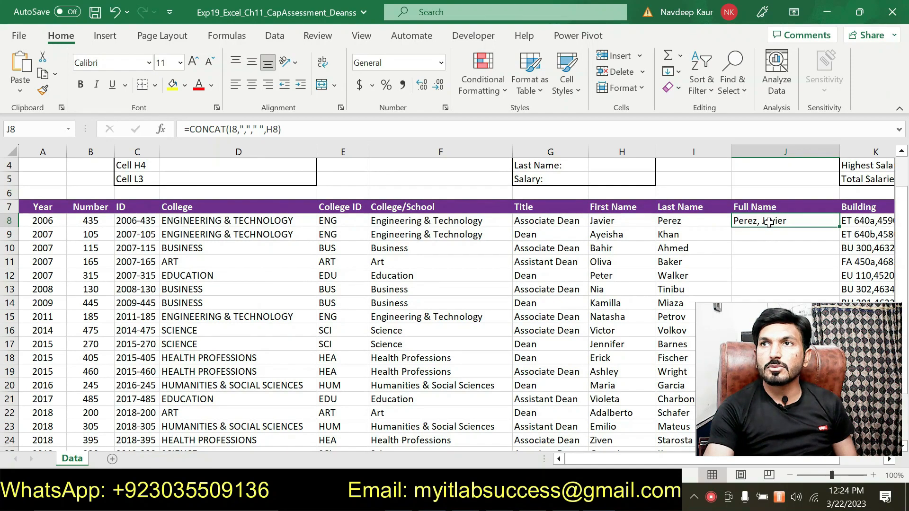
{"action": "double_click", "coordinate": [839, 228]}
{"action": "scroll", "coordinate": [510, 261], "scroll_direction": "down", "scroll_amount": 3}
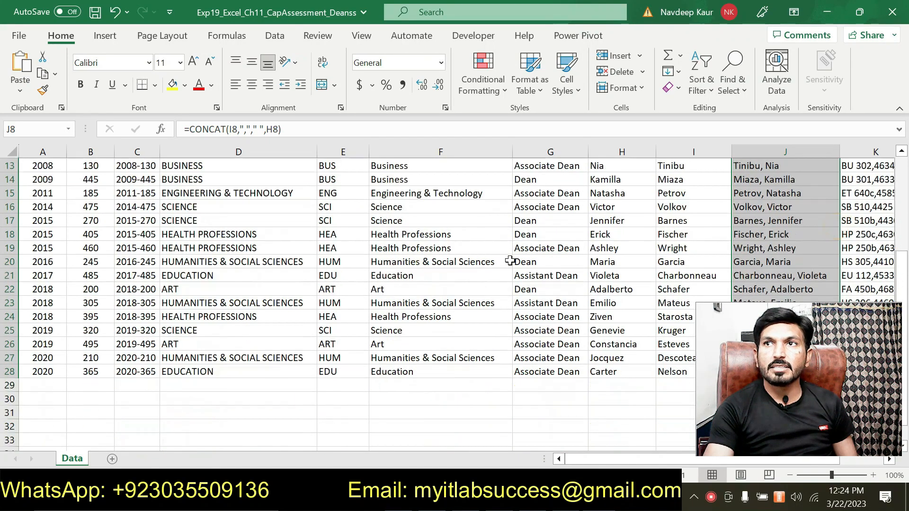
{"action": "scroll", "coordinate": [510, 261], "scroll_direction": "down", "scroll_amount": 4}
{"action": "scroll", "coordinate": [510, 261], "scroll_direction": "up", "scroll_amount": 4}
{"action": "scroll", "coordinate": [510, 261], "scroll_direction": "up", "scroll_amount": 5}
{"action": "scroll", "coordinate": [510, 261], "scroll_direction": "down", "scroll_amount": 2}
{"action": "scroll", "coordinate": [510, 261], "scroll_direction": "down", "scroll_amount": 1}
{"action": "scroll", "coordinate": [510, 261], "scroll_direction": "up", "scroll_amount": 3}
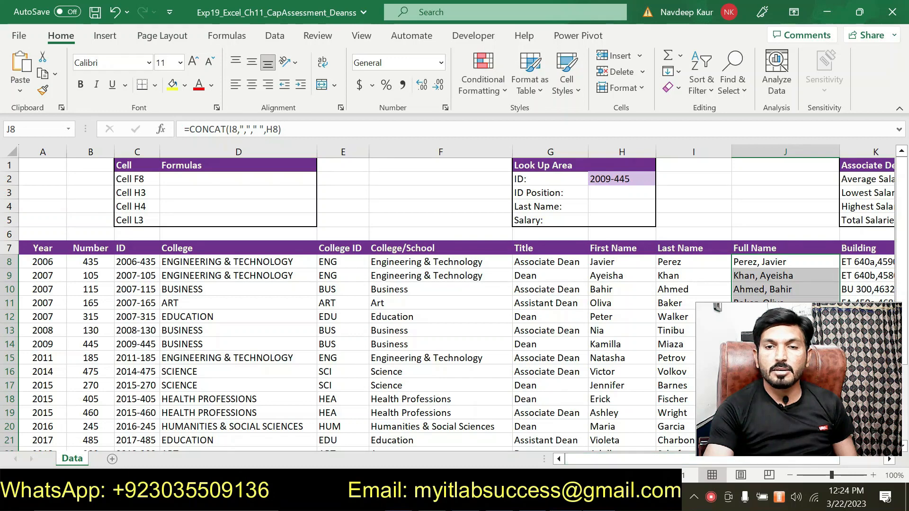
Step: Switch to the Word instructions and remove the turquoise highlight from the step 5 instruction about CONCAT or TEXTJOIN
{"action": "key", "text": "alt+Tab"}
{"action": "left_click_drag", "start_coordinate": [544, 348], "coordinate": [269, 337]}
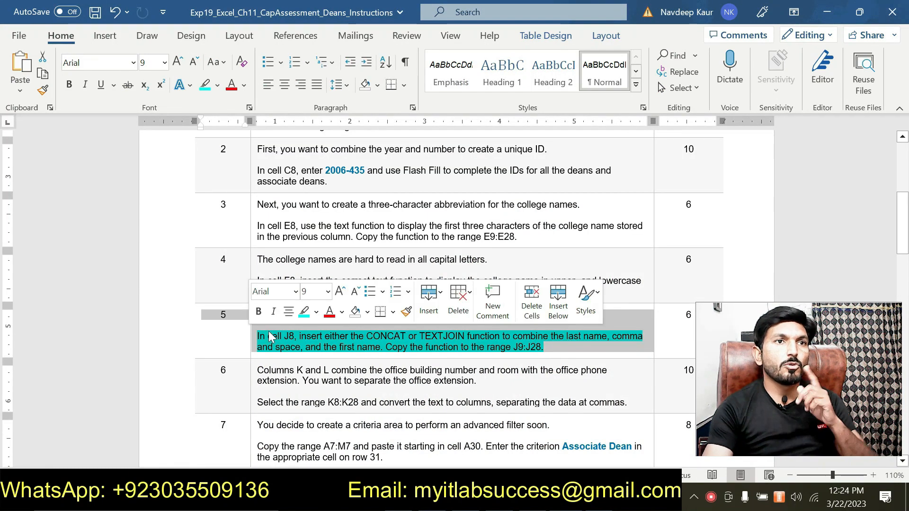
{"action": "left_click", "coordinate": [324, 341]}
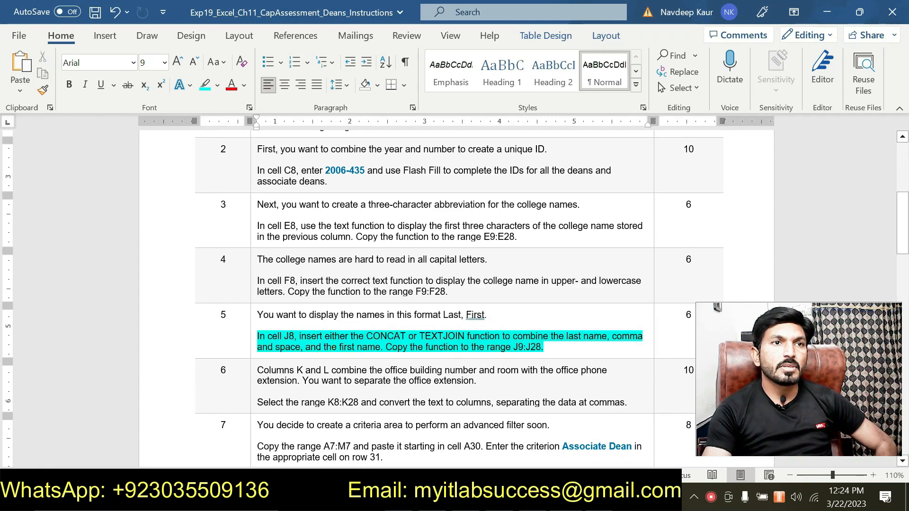
{"action": "left_click_drag", "start_coordinate": [256, 336], "coordinate": [548, 345]}
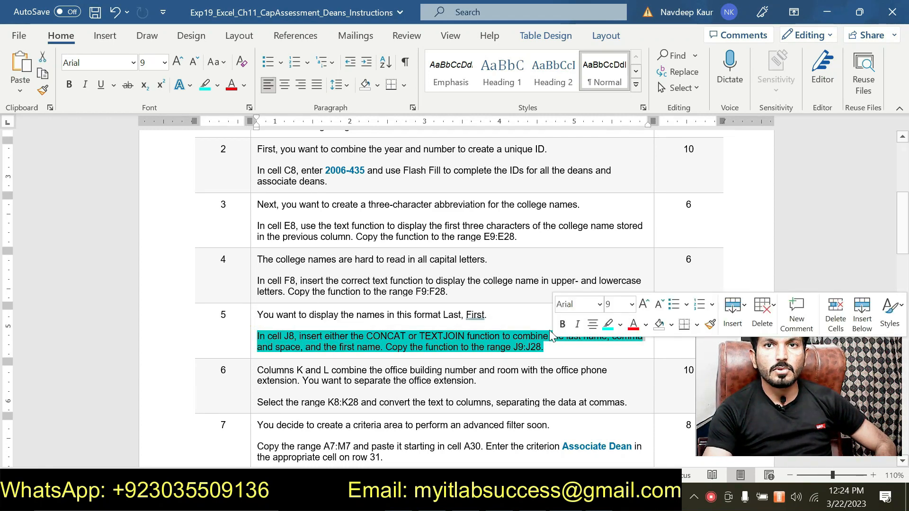
{"action": "left_click", "coordinate": [621, 331]}
{"action": "left_click", "coordinate": [630, 416]}
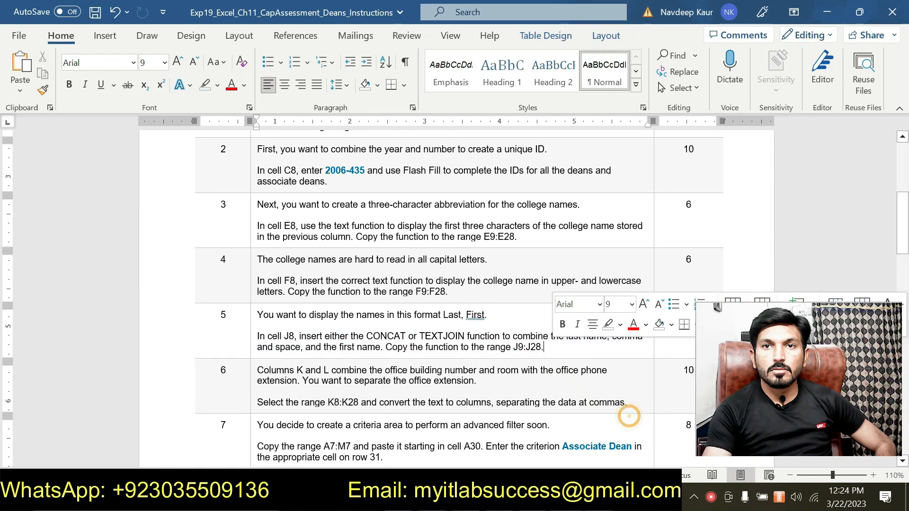
Step: Highlight the step 6 instruction about converting K8:K28 text to columns in turquoise
{"action": "scroll", "coordinate": [630, 417], "scroll_direction": "down", "scroll_amount": 3}
{"action": "left_click_drag", "start_coordinate": [594, 329], "coordinate": [635, 334]}
{"action": "left_click", "coordinate": [291, 338]}
{"action": "left_click_drag", "start_coordinate": [258, 328], "coordinate": [625, 328]}
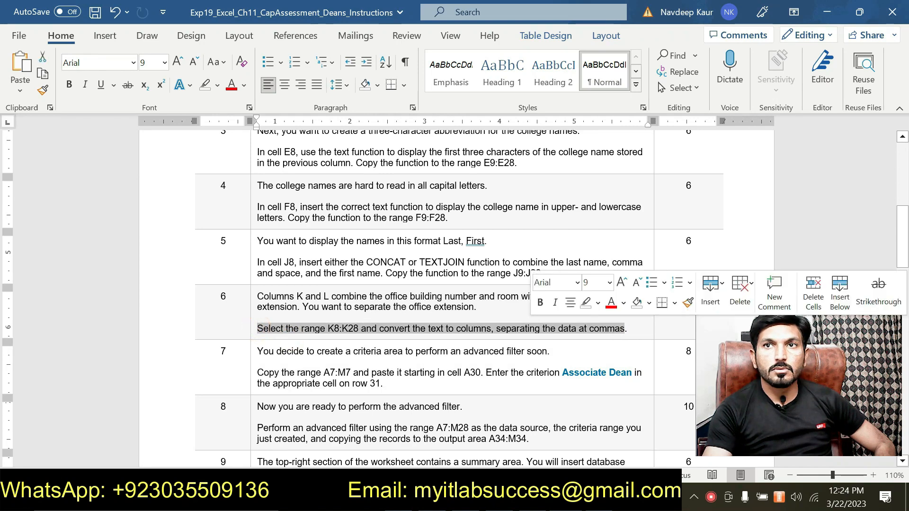
{"action": "left_click", "coordinate": [598, 303]}
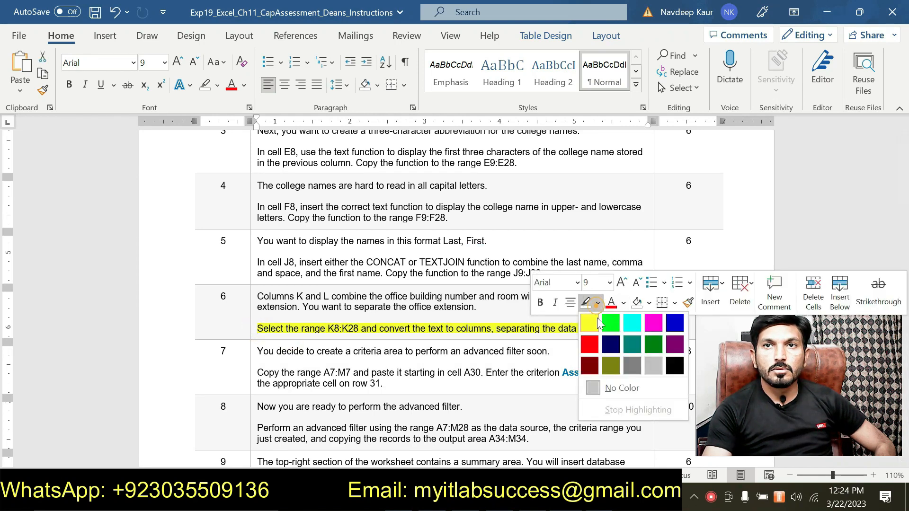
{"action": "left_click", "coordinate": [632, 326]}
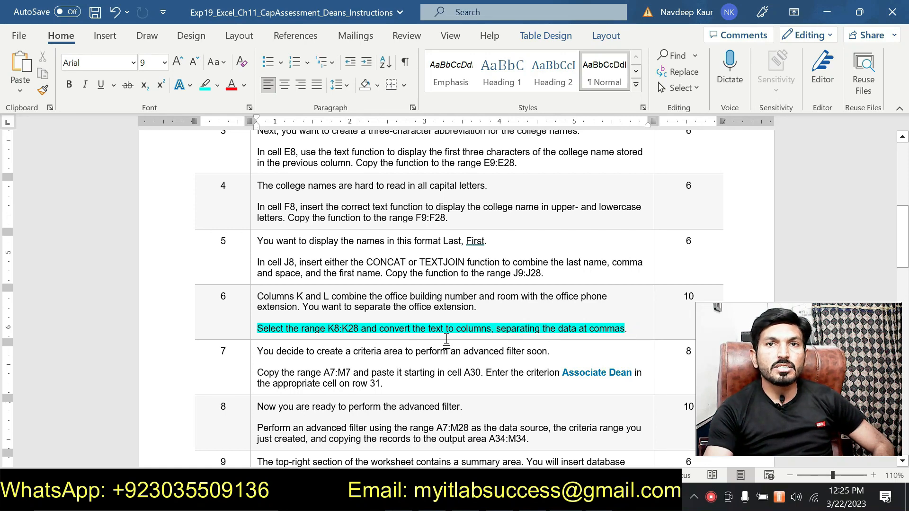
Step: Copy the range reference K8:K28 from step 6 in Word and select that range on the Data sheet in Excel
{"action": "left_click_drag", "start_coordinate": [360, 329], "coordinate": [327, 329]}
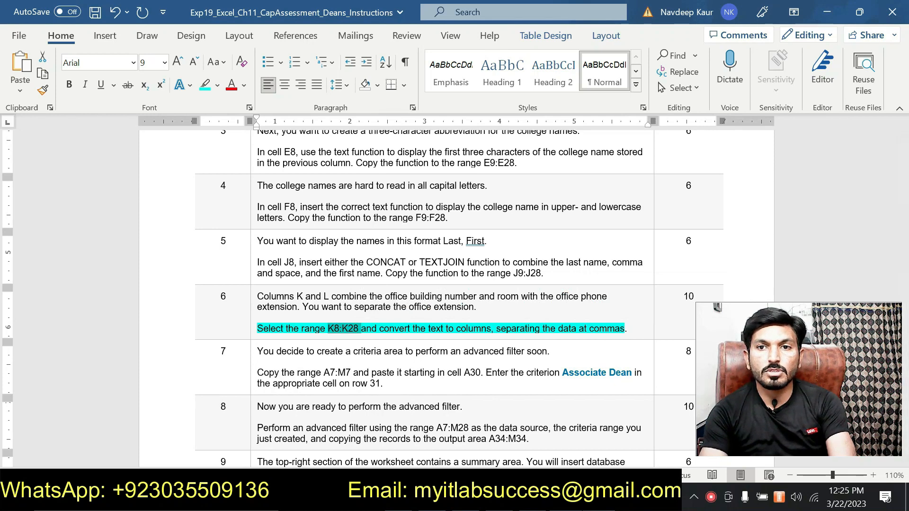
{"action": "key", "text": "alt+Tab"}
{"action": "left_click", "coordinate": [38, 129]}
{"action": "type", "text": "K8:K28"}
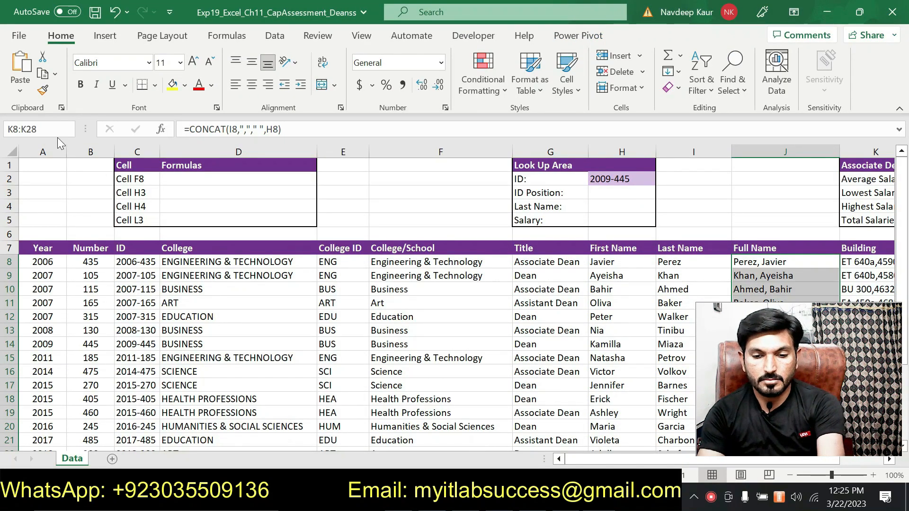
{"action": "key", "text": "Return"}
{"action": "left_click_drag", "start_coordinate": [723, 348], "coordinate": [41, 356]}
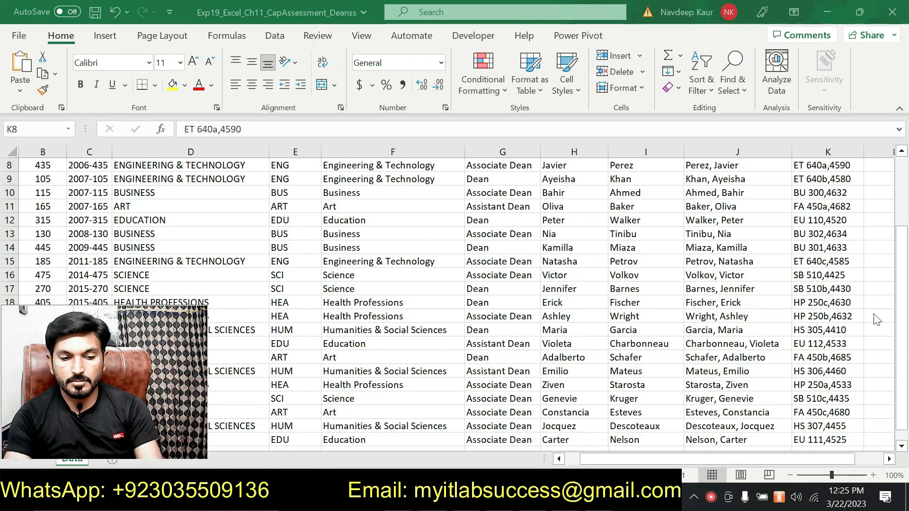
{"action": "left_click", "coordinate": [902, 267]}
{"action": "left_click_drag", "start_coordinate": [901, 236], "coordinate": [903, 197]}
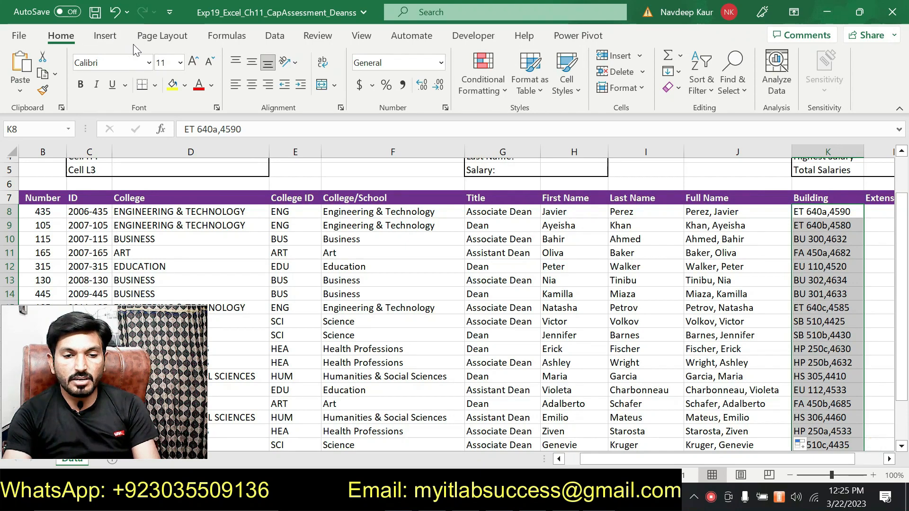
Step: Convert K8:K28 with Text to Columns as delimited data, using only Comma as the delimiter with Tab cleared
{"action": "left_click", "coordinate": [260, 37]}
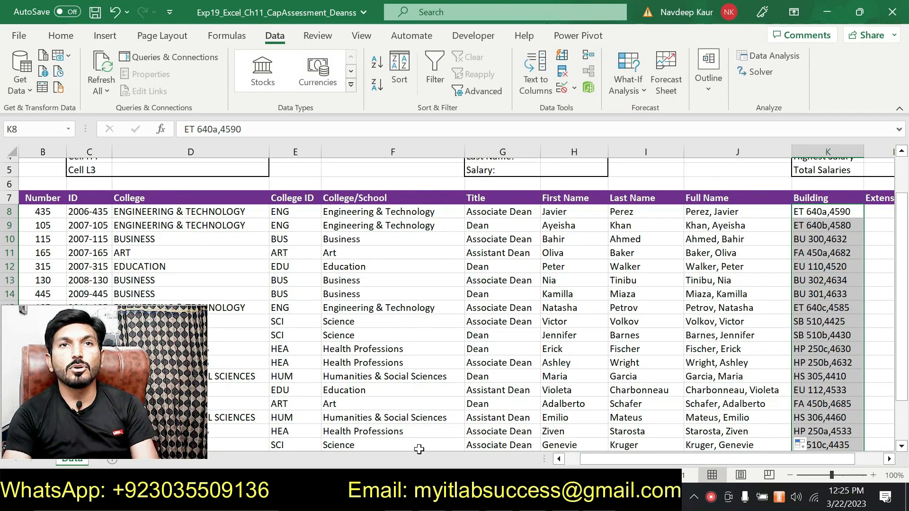
{"action": "left_click", "coordinate": [537, 80]}
{"action": "left_click_drag", "start_coordinate": [396, 173], "coordinate": [497, 119]}
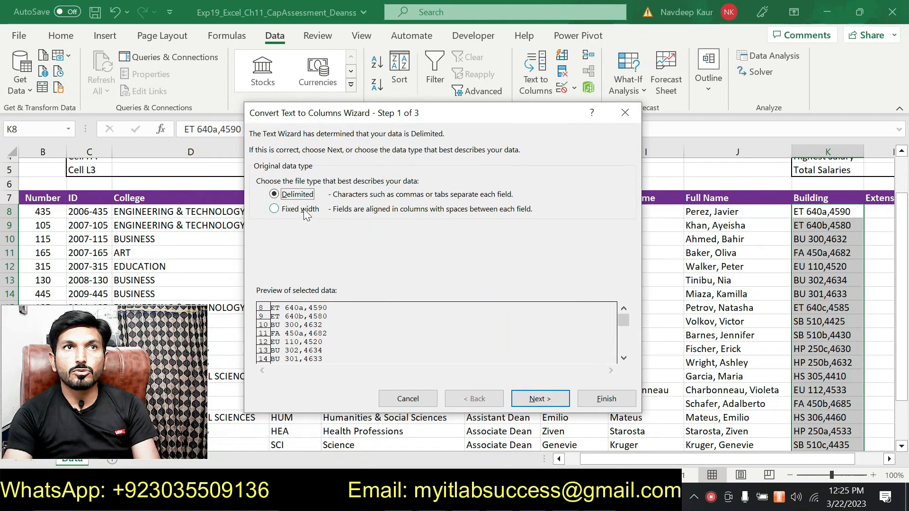
{"action": "left_click", "coordinate": [538, 399]}
{"action": "left_click", "coordinate": [261, 198]}
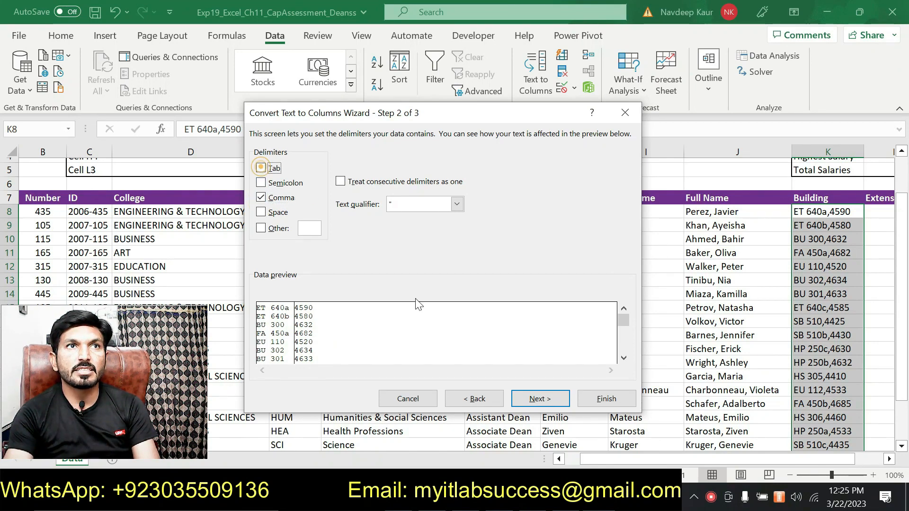
{"action": "left_click", "coordinate": [261, 167]}
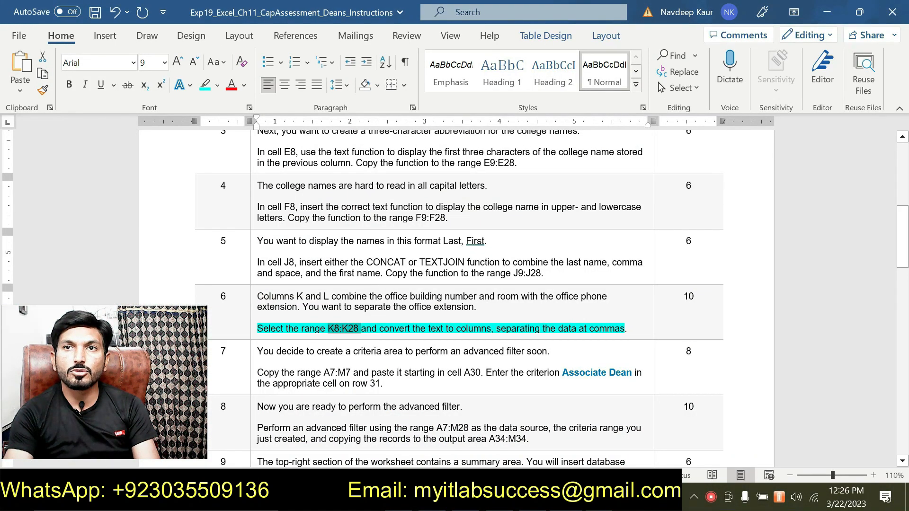
{"action": "key", "text": "alt+Tab"}
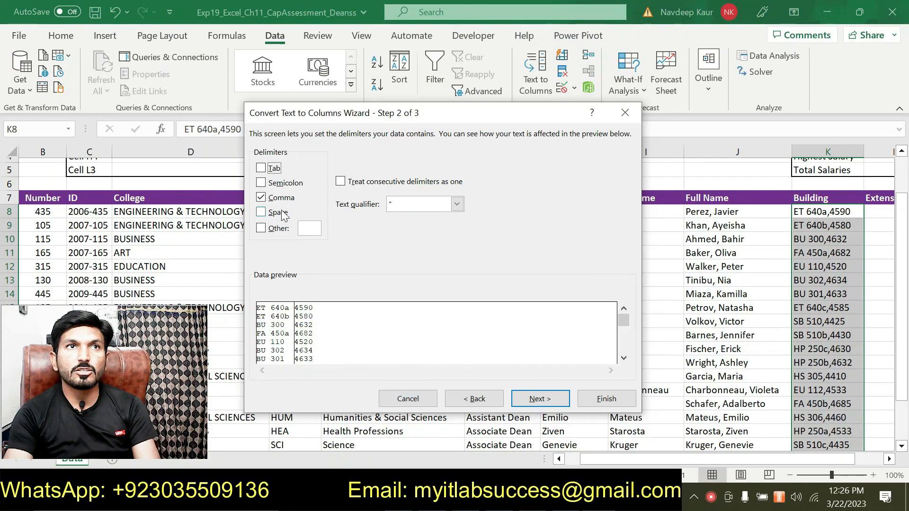
{"action": "left_click", "coordinate": [607, 399]}
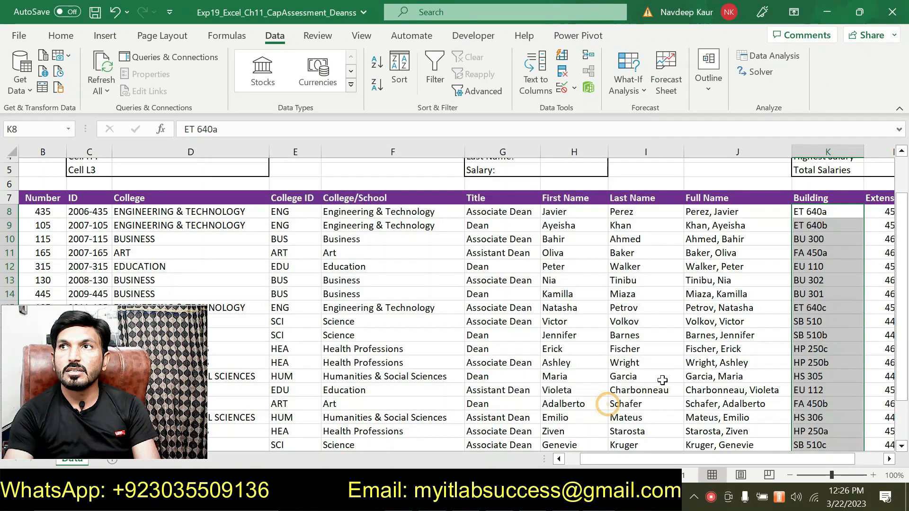
{"action": "left_click_drag", "start_coordinate": [704, 460], "coordinate": [732, 460]}
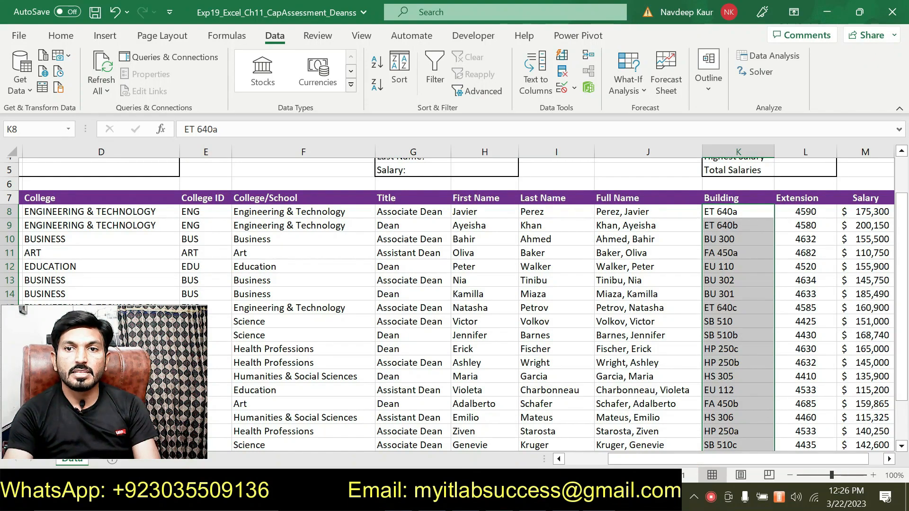
Step: Switch to the Word instructions and remove the turquoise highlight from the completed step 6 instruction
{"action": "key", "text": "alt+Tab"}
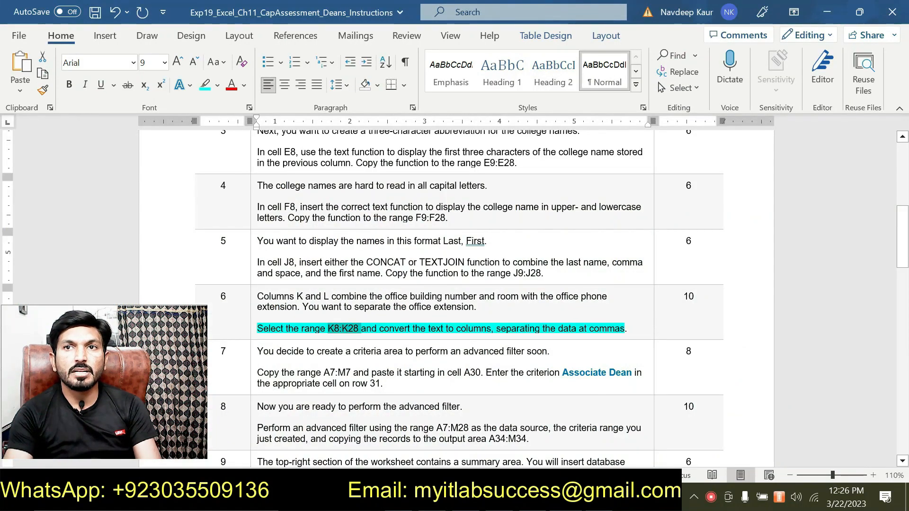
{"action": "left_click", "coordinate": [633, 328]}
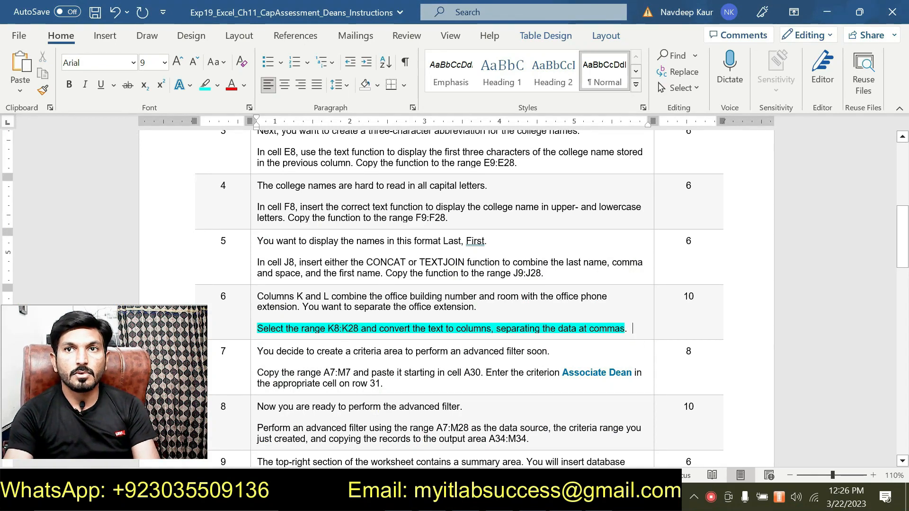
{"action": "left_click_drag", "start_coordinate": [632, 332], "coordinate": [269, 333]}
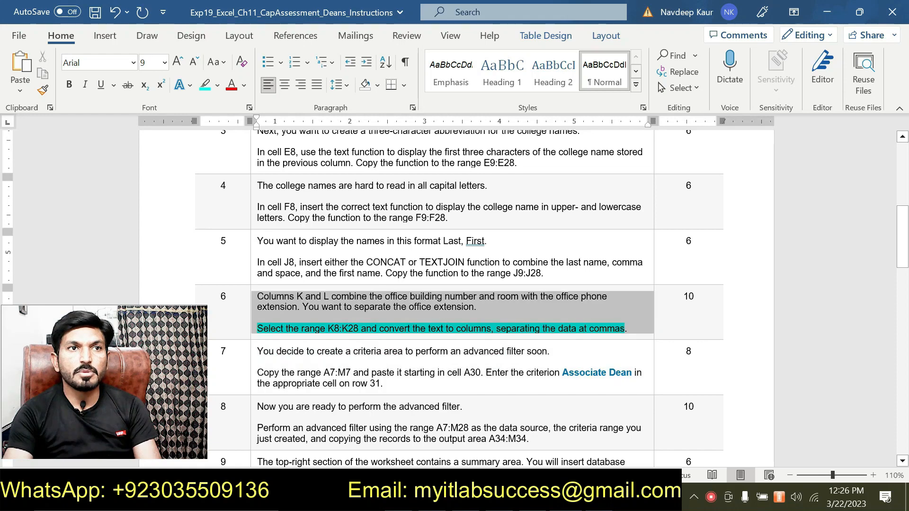
{"action": "left_click", "coordinate": [269, 330]}
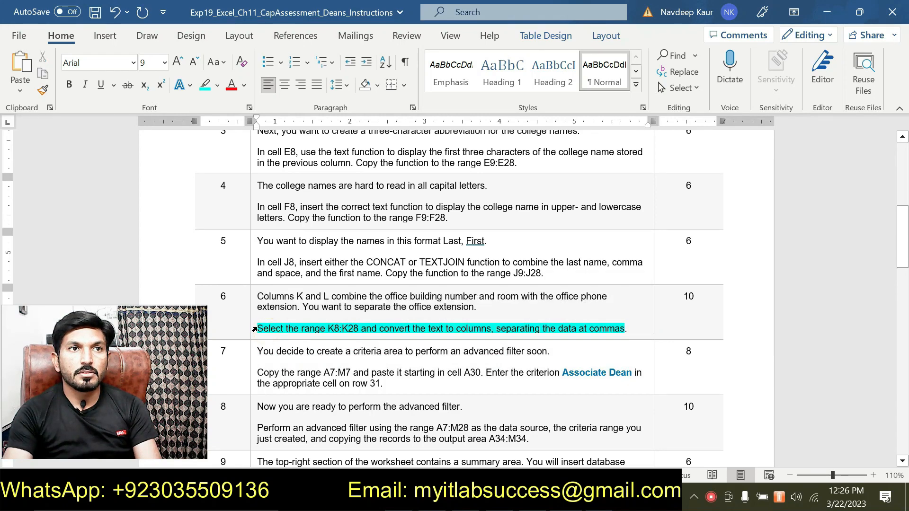
{"action": "left_click_drag", "start_coordinate": [255, 329], "coordinate": [625, 329]}
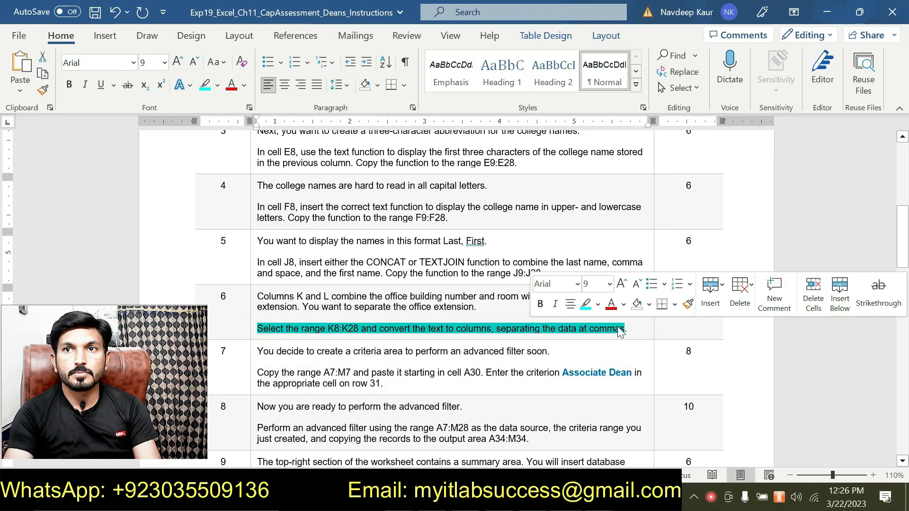
{"action": "left_click", "coordinate": [586, 305]}
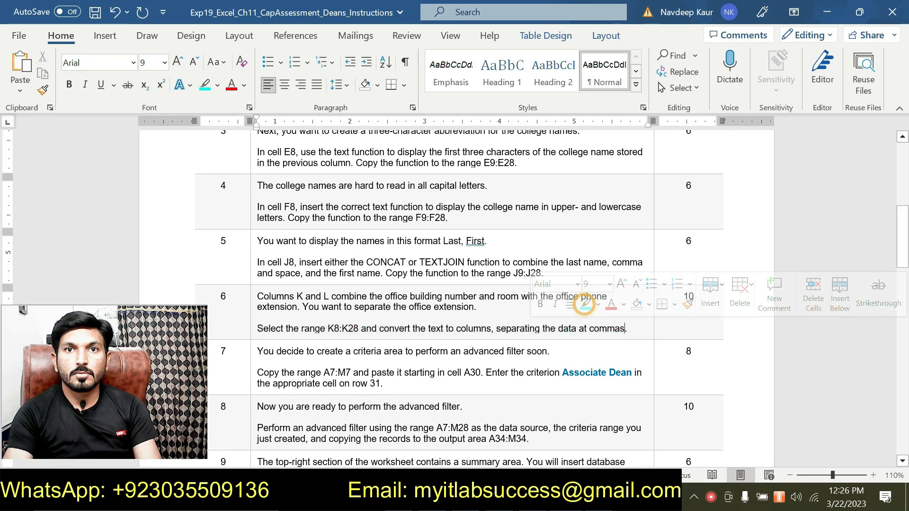
Step: Highlight the step 7 instruction about copying A7:M7 to A30 and entering the Associate Dean criterion in turquoise
{"action": "left_click_drag", "start_coordinate": [385, 384], "coordinate": [258, 372]}
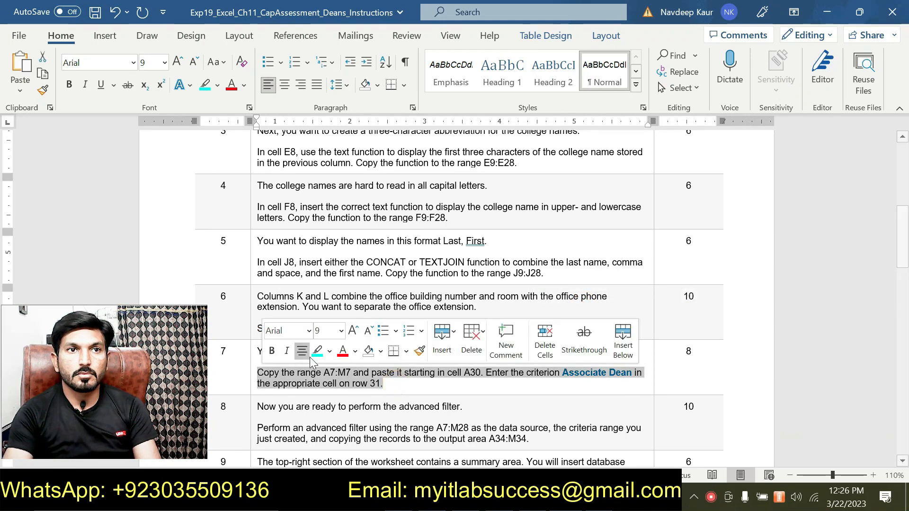
{"action": "left_click", "coordinate": [318, 351]}
{"action": "scroll", "coordinate": [406, 322], "scroll_direction": "down", "scroll_amount": 3}
{"action": "left_click", "coordinate": [406, 315]}
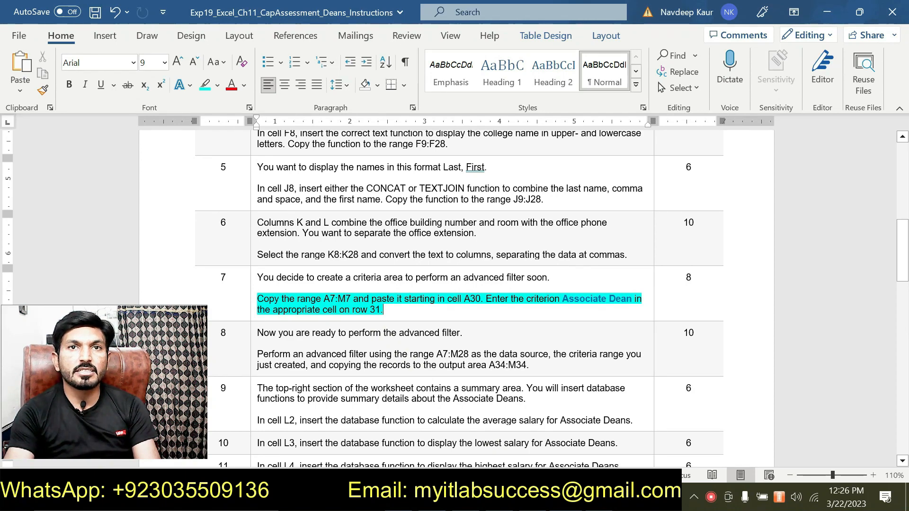
Step: Copy the range reference A7:M7 from step 7 in Word and select that range on the Data sheet in Excel
{"action": "left_click_drag", "start_coordinate": [323, 299], "coordinate": [350, 300]}
{"action": "left_click", "coordinate": [452, 301]}
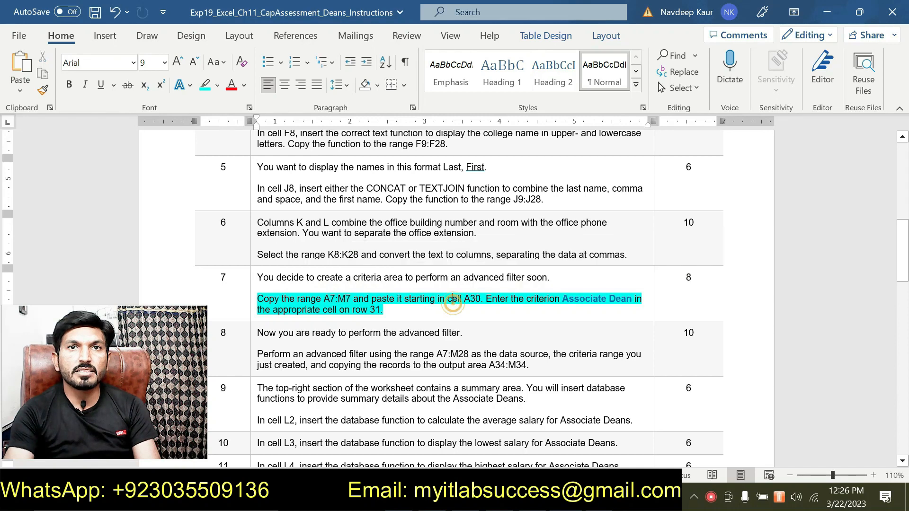
{"action": "double_click", "coordinate": [470, 299]}
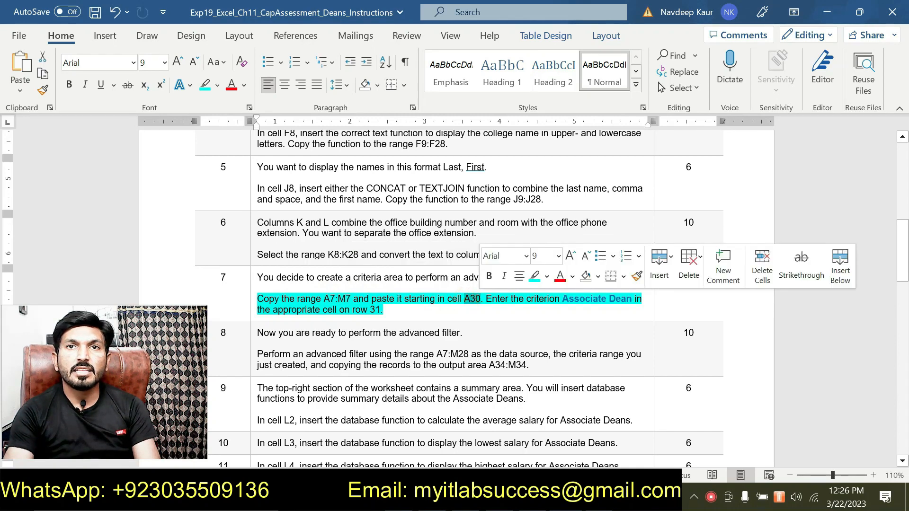
{"action": "left_click", "coordinate": [518, 312]}
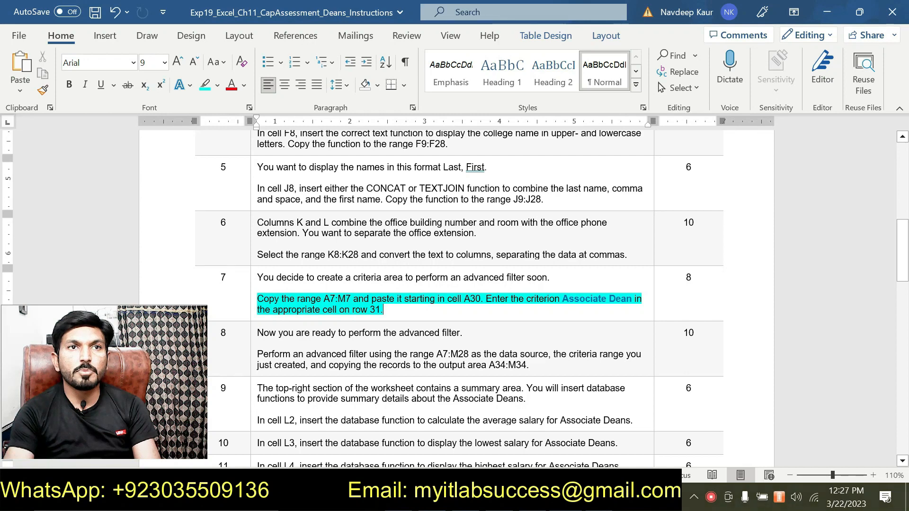
{"action": "left_click_drag", "start_coordinate": [324, 298], "coordinate": [353, 299]}
{"action": "key", "text": "ctrl+c"}
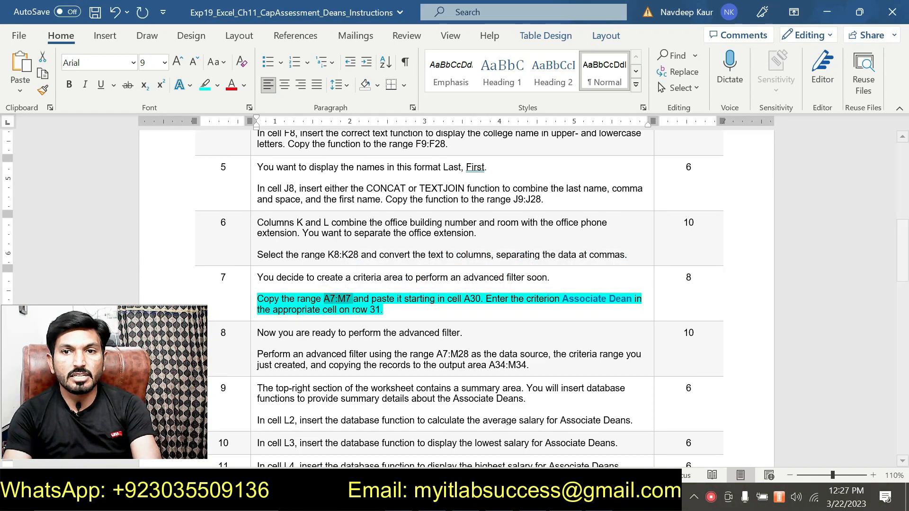
{"action": "key", "text": "alt+Tab"}
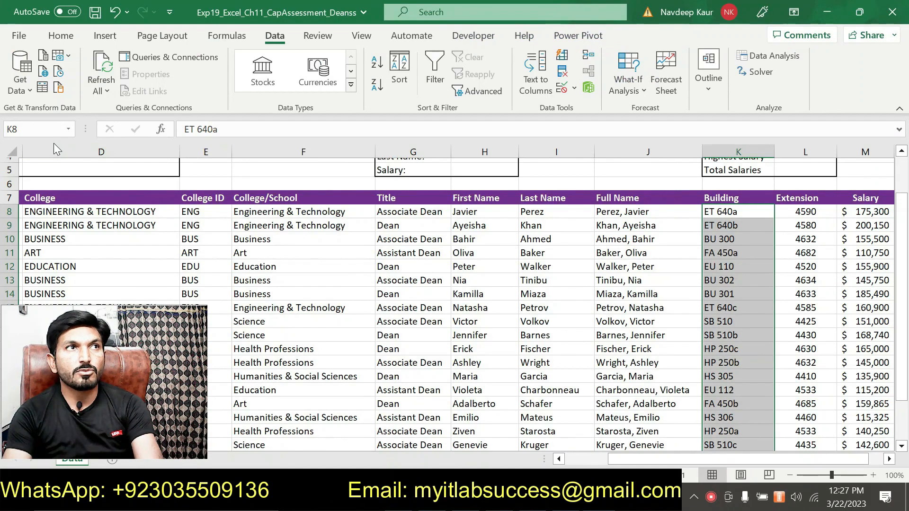
{"action": "left_click", "coordinate": [38, 130]}
{"action": "key", "text": "ctrl+v"}
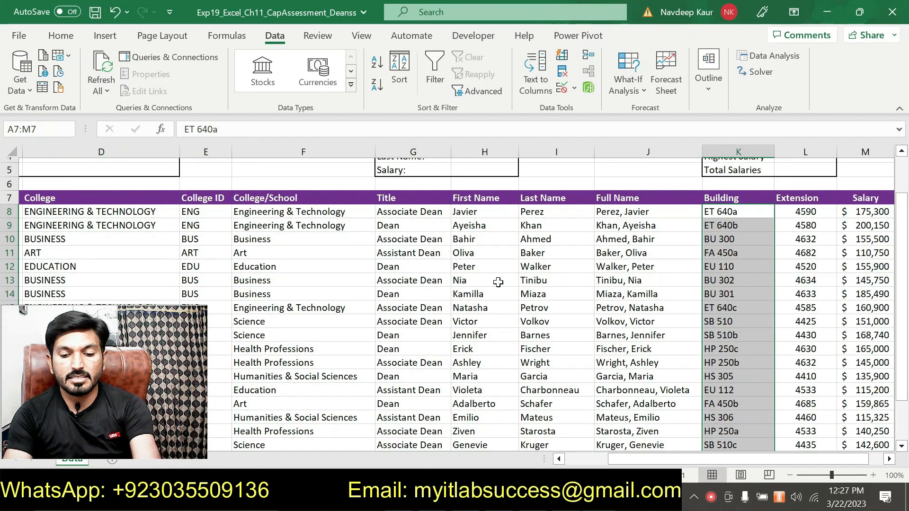
{"action": "key", "text": "Return"}
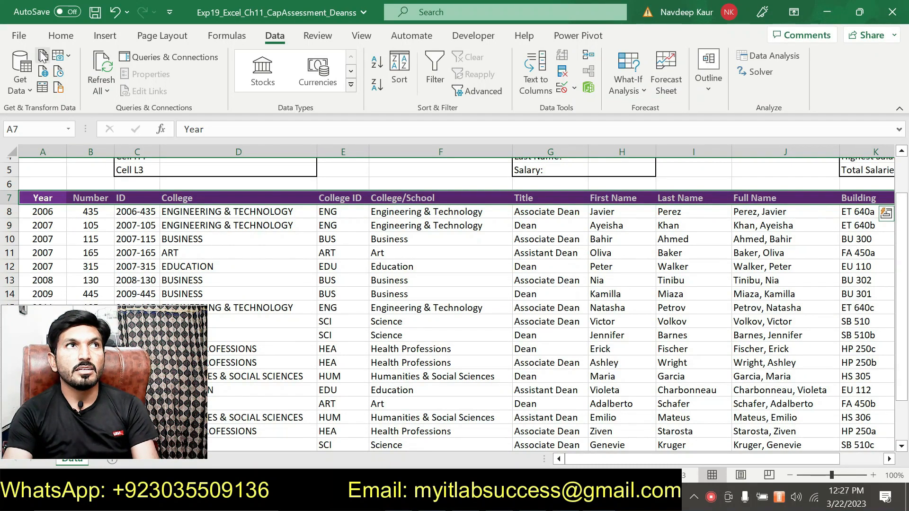
Step: Copy the header row A7:M7 and paste it starting in cell A30 below the data
{"action": "left_click", "coordinate": [61, 36]}
{"action": "left_click", "coordinate": [43, 74]}
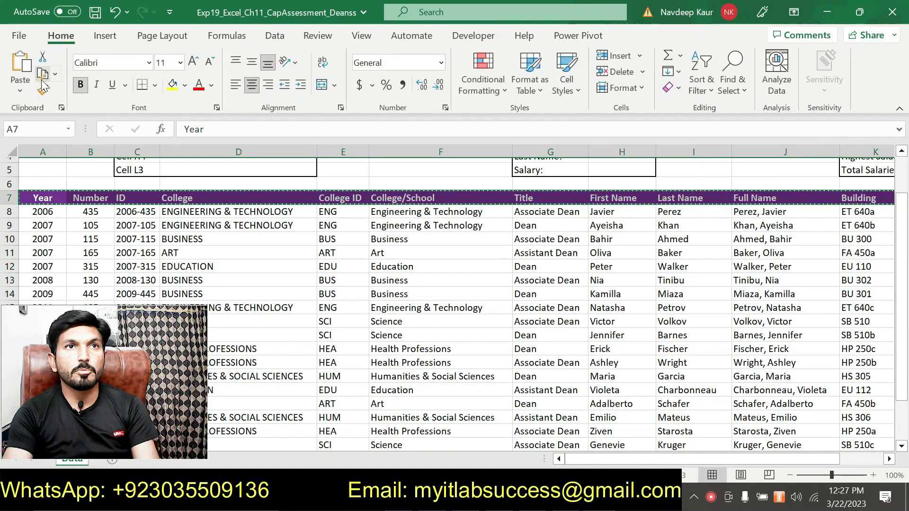
{"action": "scroll", "coordinate": [434, 288], "scroll_direction": "down", "scroll_amount": 6}
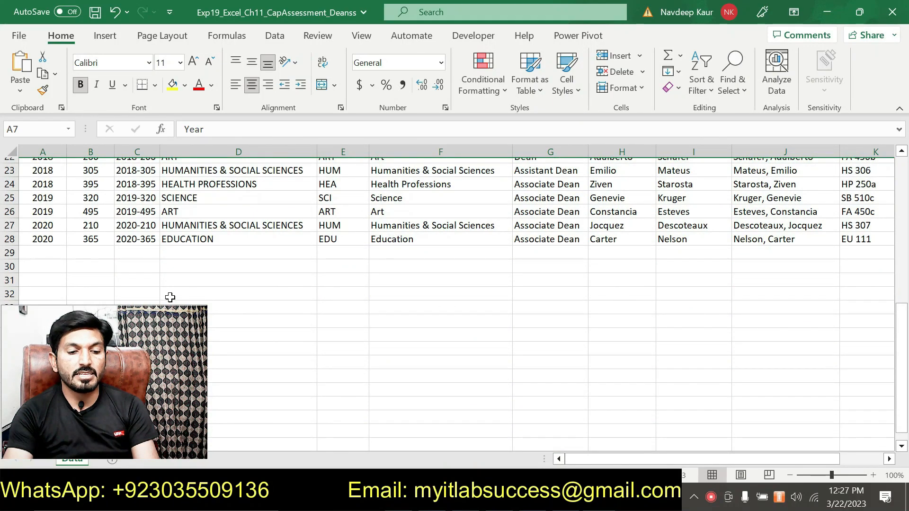
{"action": "scroll", "coordinate": [99, 282], "scroll_direction": "down", "scroll_amount": 1}
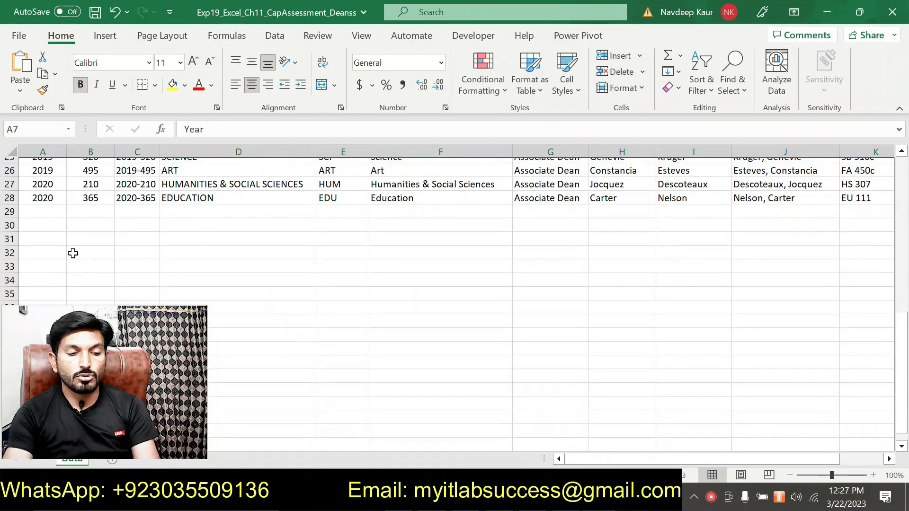
{"action": "left_click", "coordinate": [50, 225]}
{"action": "left_click", "coordinate": [18, 66]}
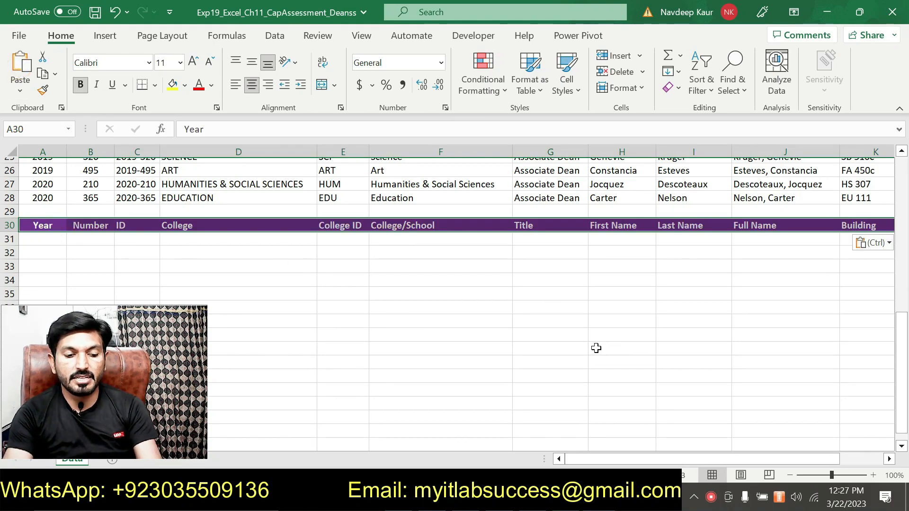
{"action": "key", "text": "Escape"}
{"action": "scroll", "coordinate": [597, 348], "scroll_direction": "up", "scroll_amount": 6}
{"action": "scroll", "coordinate": [573, 344], "scroll_direction": "up", "scroll_amount": 3}
{"action": "scroll", "coordinate": [578, 345], "scroll_direction": "down", "scroll_amount": 8}
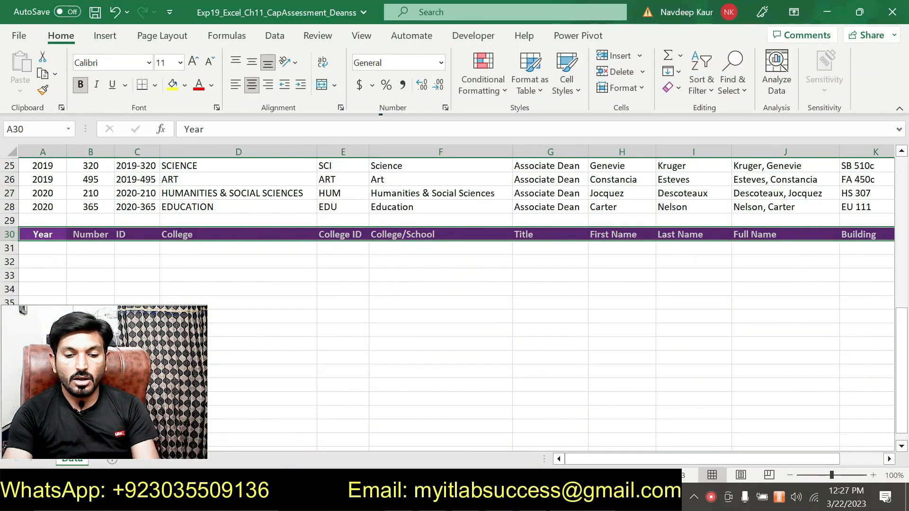
Step: Switch to the Word instructions and copy the criterion text Associate Dean from step 7
{"action": "key", "text": "alt+Tab"}
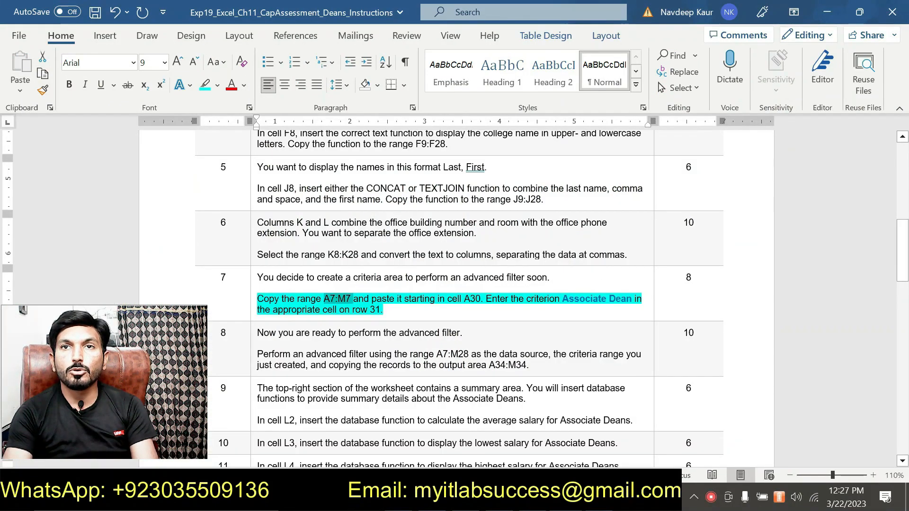
{"action": "left_click_drag", "start_coordinate": [562, 299], "coordinate": [632, 299]}
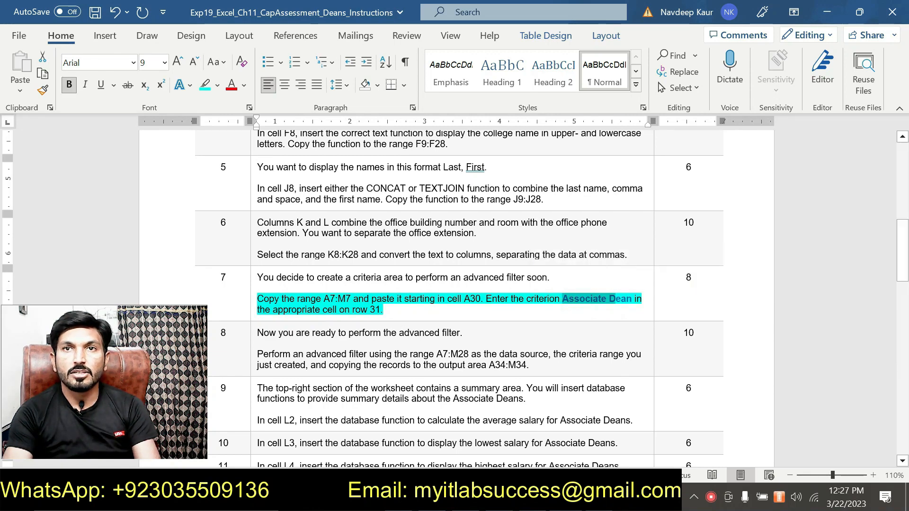
{"action": "left_click", "coordinate": [558, 288]}
{"action": "left_click_drag", "start_coordinate": [564, 299], "coordinate": [634, 300]}
{"action": "left_click", "coordinate": [628, 299]}
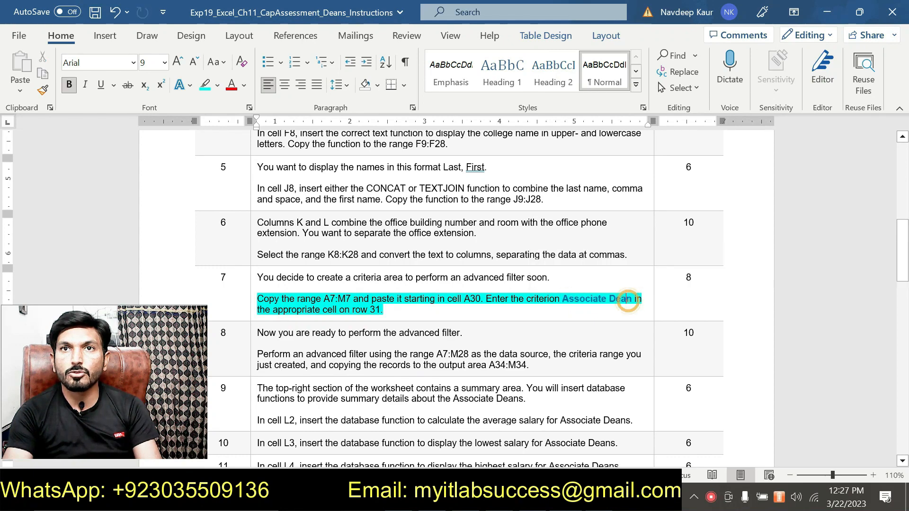
{"action": "left_click_drag", "start_coordinate": [563, 299], "coordinate": [634, 299]}
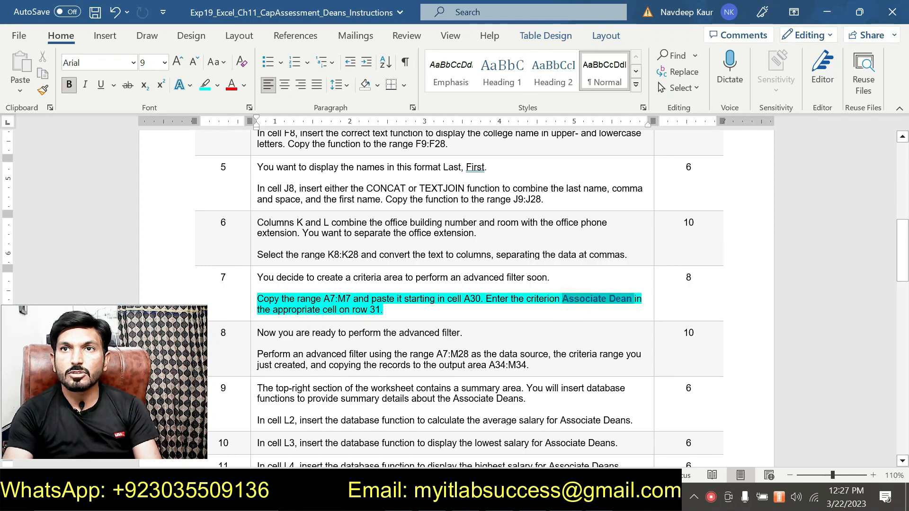
{"action": "left_click_drag", "start_coordinate": [626, 300], "coordinate": [633, 300]}
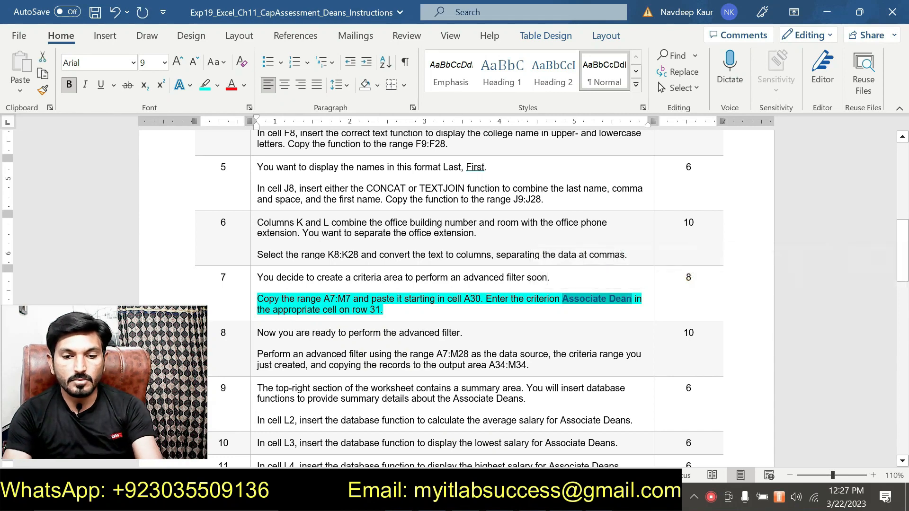
{"action": "key", "text": "ctrl+c"}
Step: Return to Excel and enter Associate Dean in cell G31 under the Title heading of the criteria area
{"action": "key", "text": "alt+Tab"}
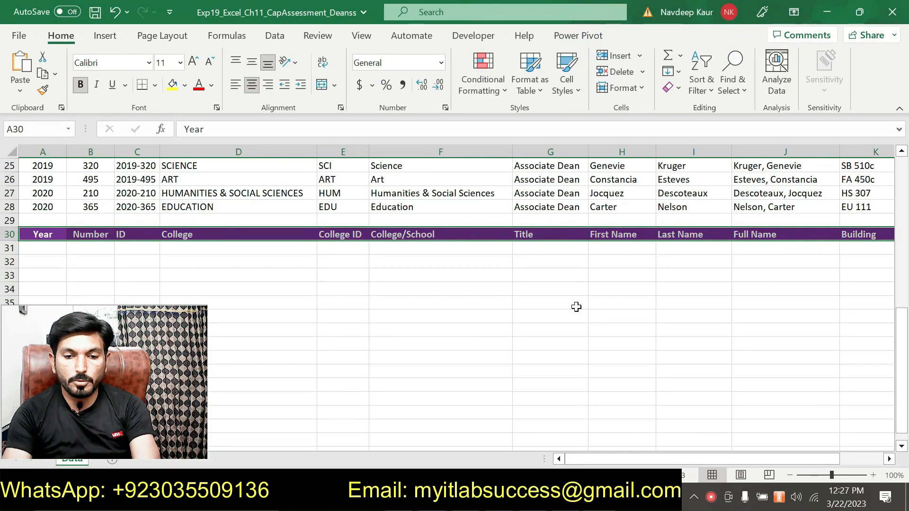
{"action": "scroll", "coordinate": [587, 313], "scroll_direction": "up", "scroll_amount": 2}
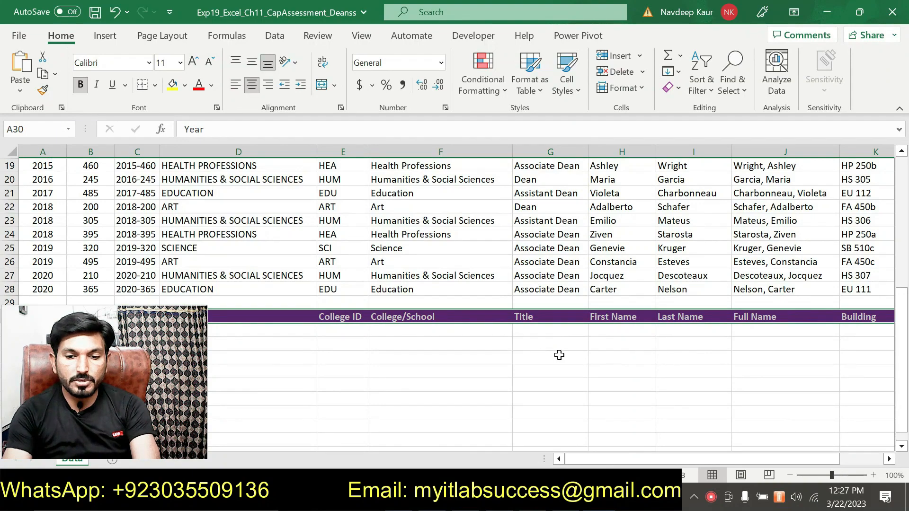
{"action": "left_click_drag", "start_coordinate": [729, 459], "coordinate": [762, 459]}
{"action": "scroll", "coordinate": [614, 361], "scroll_direction": "up", "scroll_amount": 5}
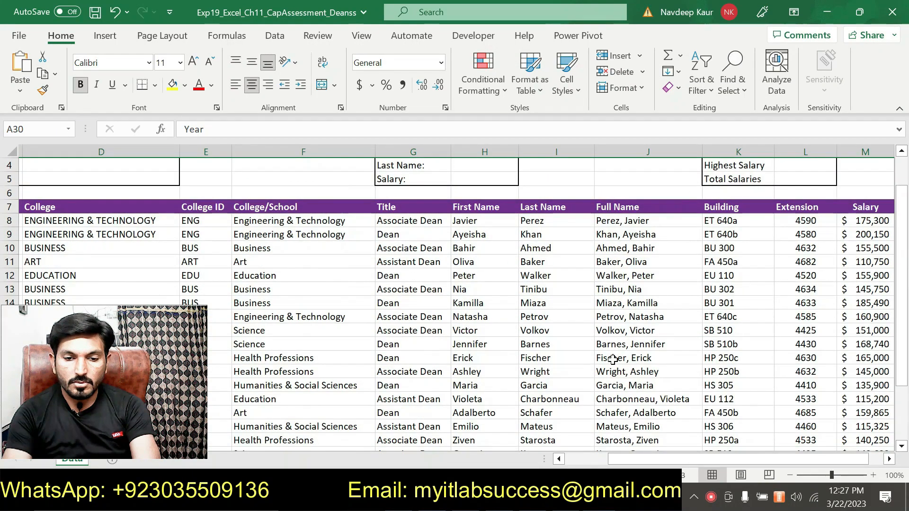
{"action": "scroll", "coordinate": [613, 360], "scroll_direction": "down", "scroll_amount": 2}
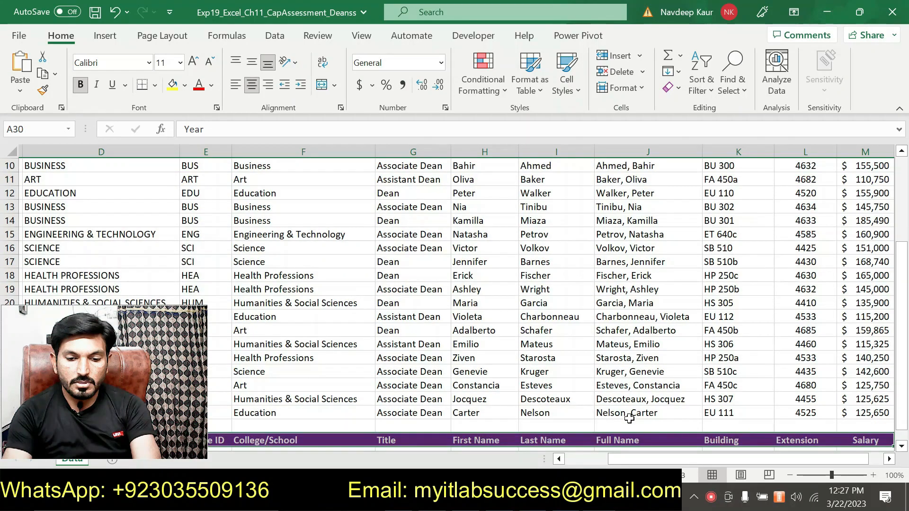
{"action": "scroll", "coordinate": [449, 293], "scroll_direction": "up", "scroll_amount": 3}
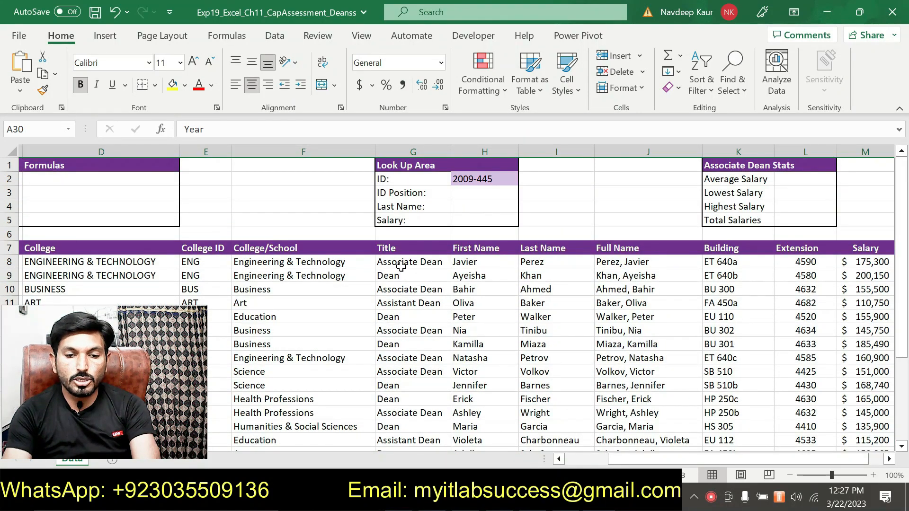
{"action": "scroll", "coordinate": [402, 272], "scroll_direction": "down", "scroll_amount": 4}
{"action": "scroll", "coordinate": [388, 360], "scroll_direction": "down", "scroll_amount": 1}
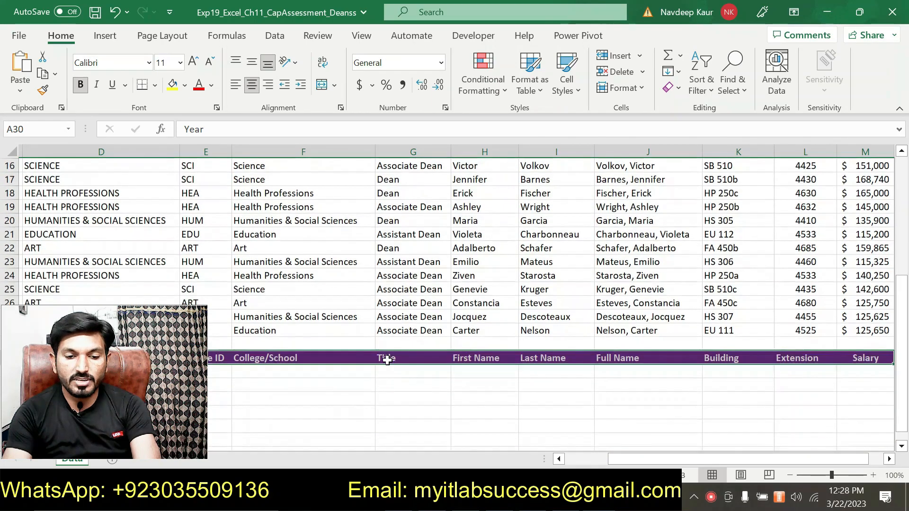
{"action": "left_click", "coordinate": [395, 372]}
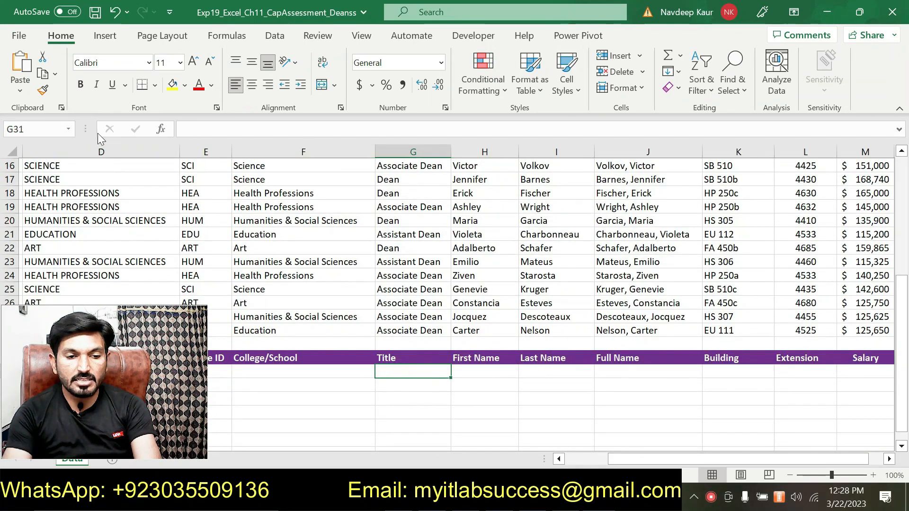
{"action": "type", "text": "Associate Dean"}
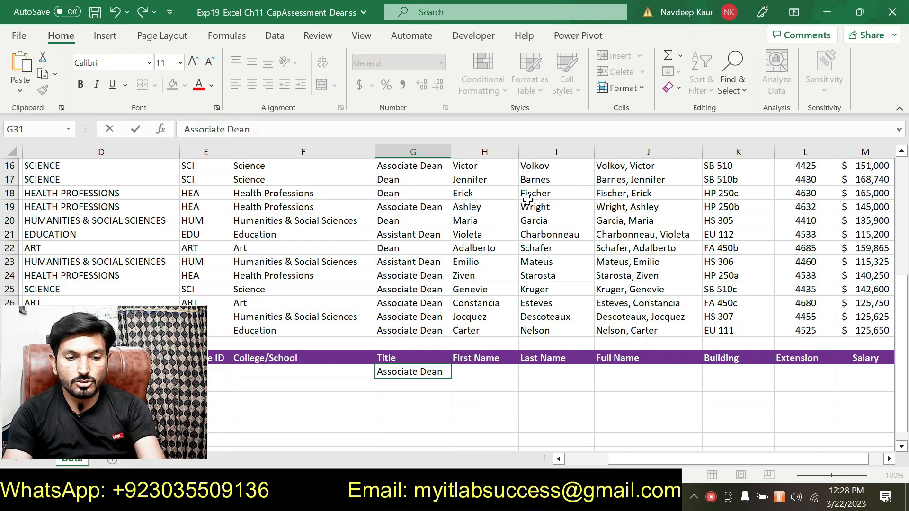
{"action": "key", "text": "Return"}
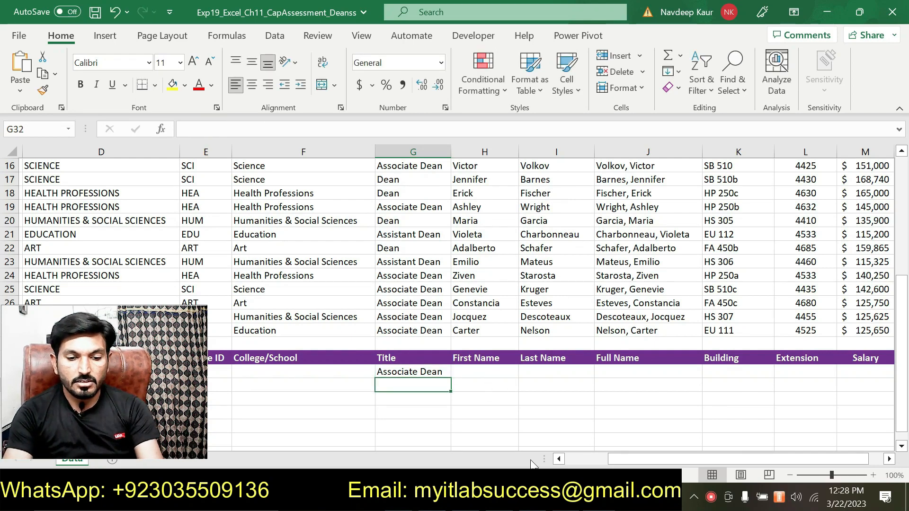
Step: Switch to the Word instructions and remove the turquoise highlight from the completed step 7 instruction
{"action": "key", "text": "alt+Tab"}
{"action": "scroll", "coordinate": [455, 284], "scroll_direction": "down", "scroll_amount": 3}
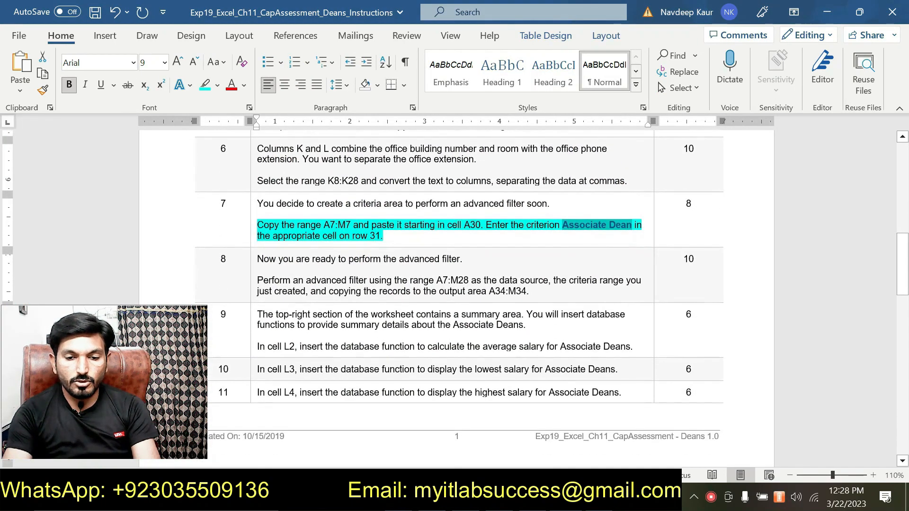
{"action": "left_click_drag", "start_coordinate": [403, 241], "coordinate": [259, 228]}
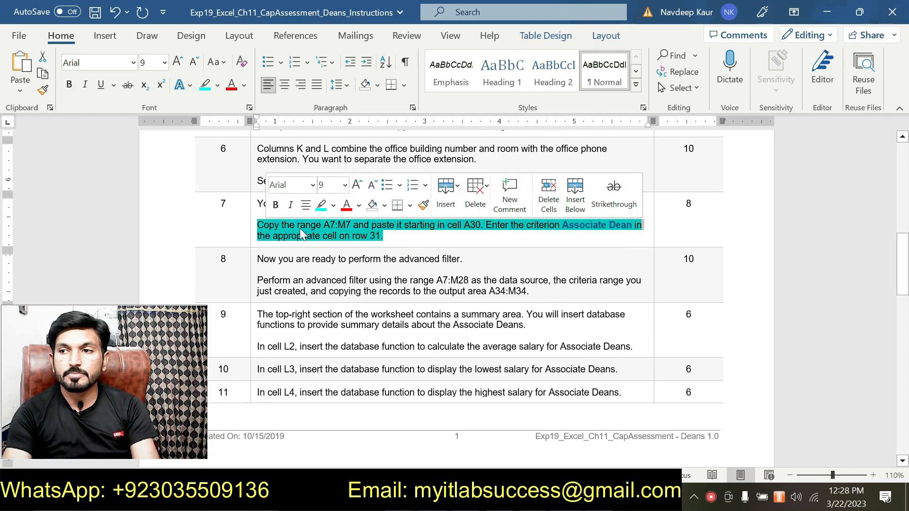
{"action": "left_click", "coordinate": [318, 206]}
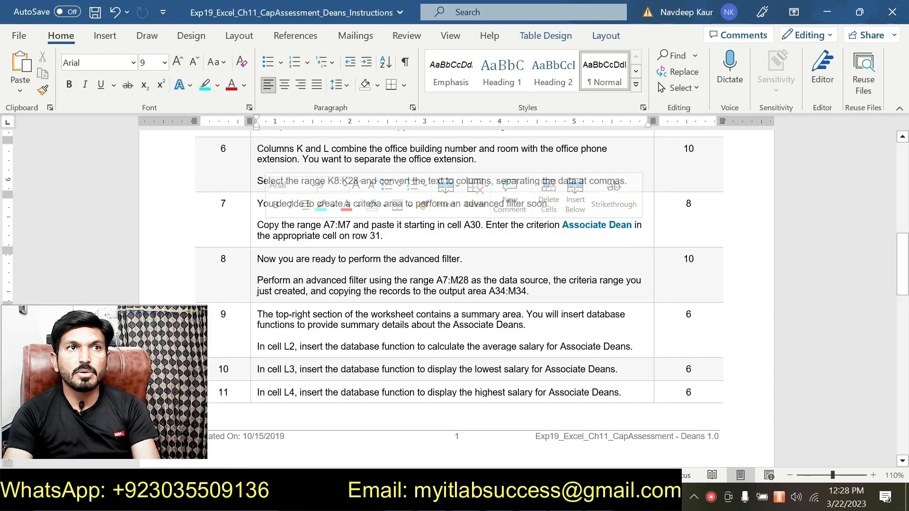
Step: Highlight the step 8 instruction about performing the advanced filter on A7:M28 in turquoise
{"action": "left_click_drag", "start_coordinate": [529, 291], "coordinate": [259, 280]}
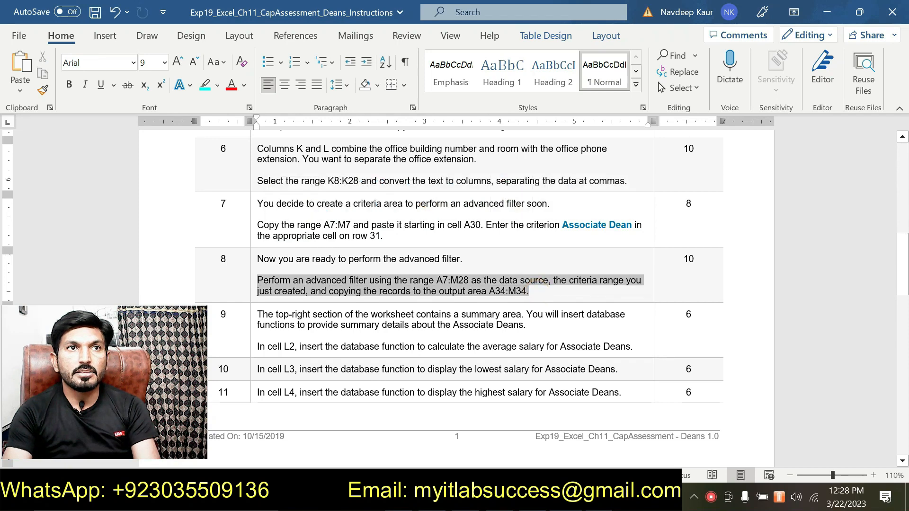
{"action": "left_click", "coordinate": [318, 260]}
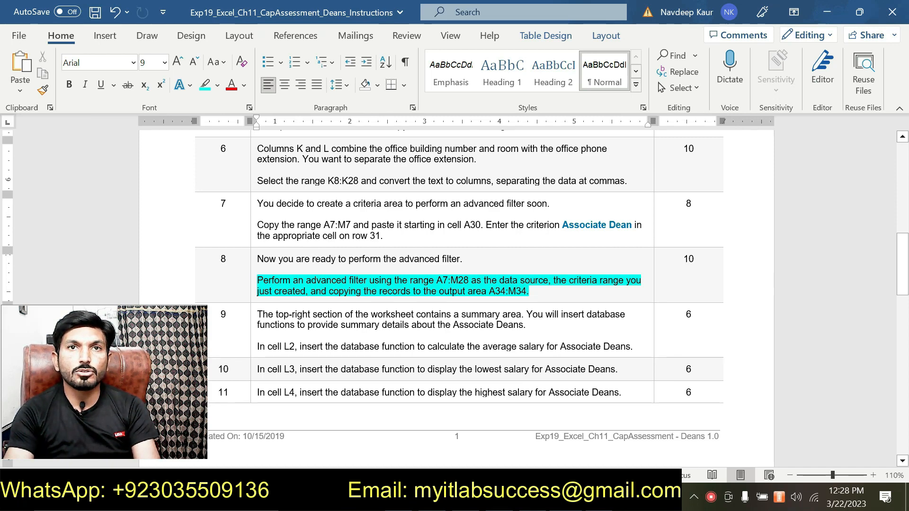
{"action": "left_click_drag", "start_coordinate": [468, 280], "coordinate": [438, 280]}
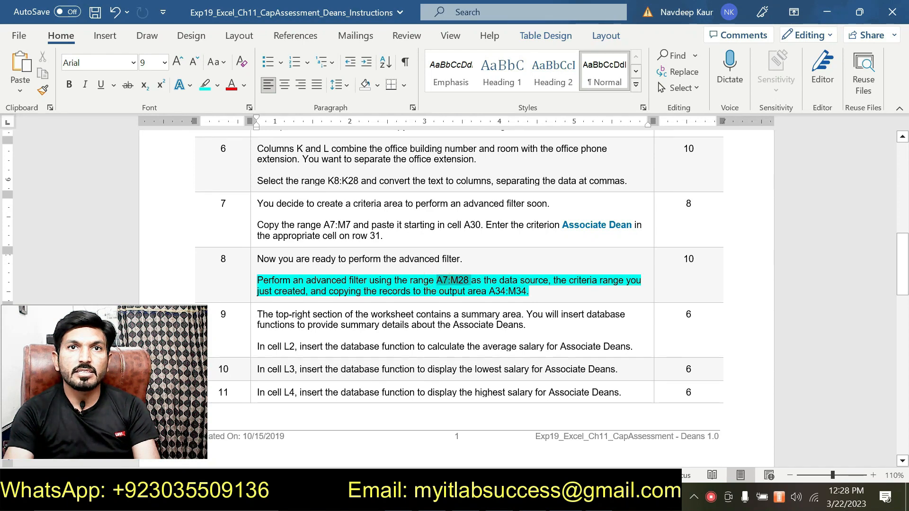
{"action": "left_click", "coordinate": [447, 287]}
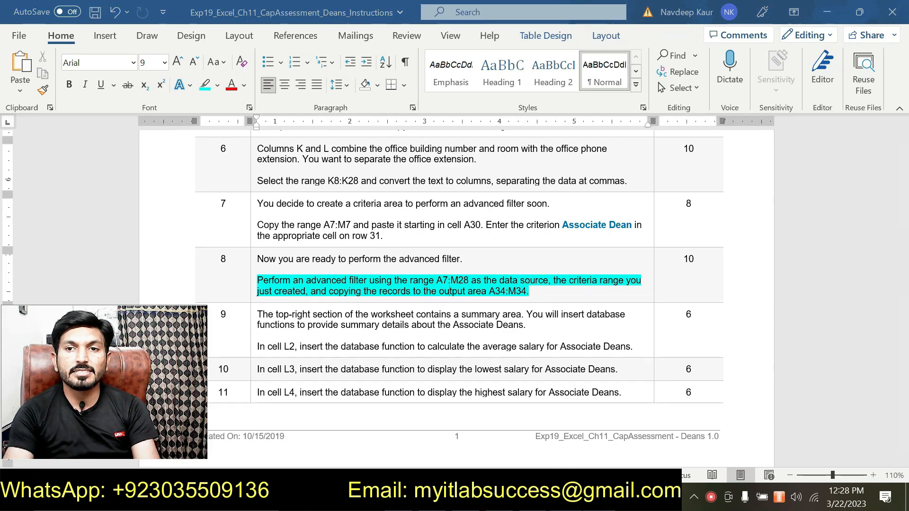
Step: Switch to Excel and examine the criteria area with its headings in row 30 and the criterion in row 31
{"action": "key", "text": "alt+Tab"}
{"action": "left_click", "coordinate": [394, 357]}
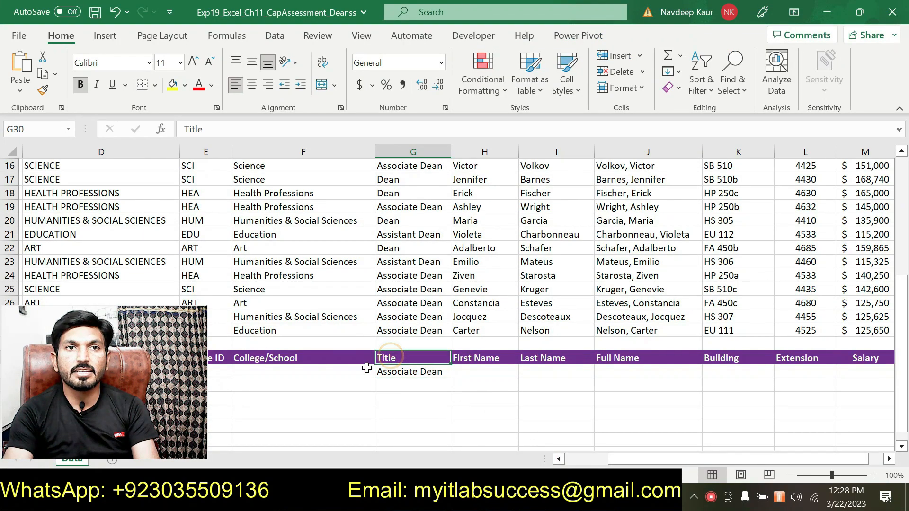
{"action": "scroll", "coordinate": [360, 367], "scroll_direction": "down", "scroll_amount": 3}
{"action": "left_click_drag", "start_coordinate": [64, 237], "coordinate": [798, 236]}
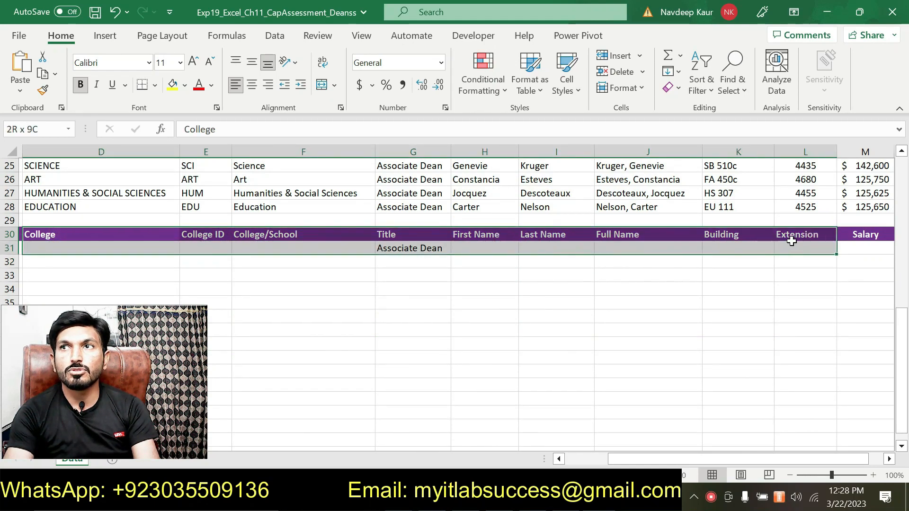
{"action": "scroll", "coordinate": [473, 251], "scroll_direction": "up", "scroll_amount": 2}
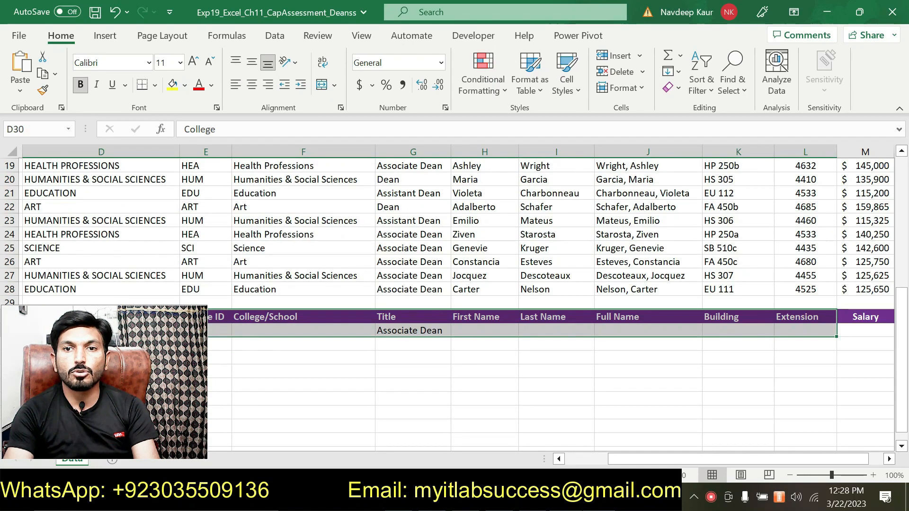
Step: Copy the output range A34:M34 from step 8 of the Word instructions and return to Excel
{"action": "key", "text": "alt+Tab"}
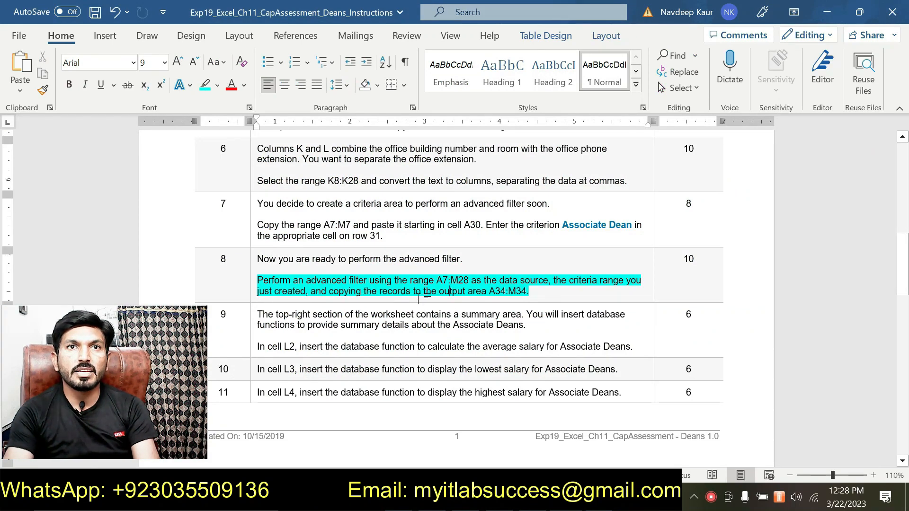
{"action": "double_click", "coordinate": [512, 291]}
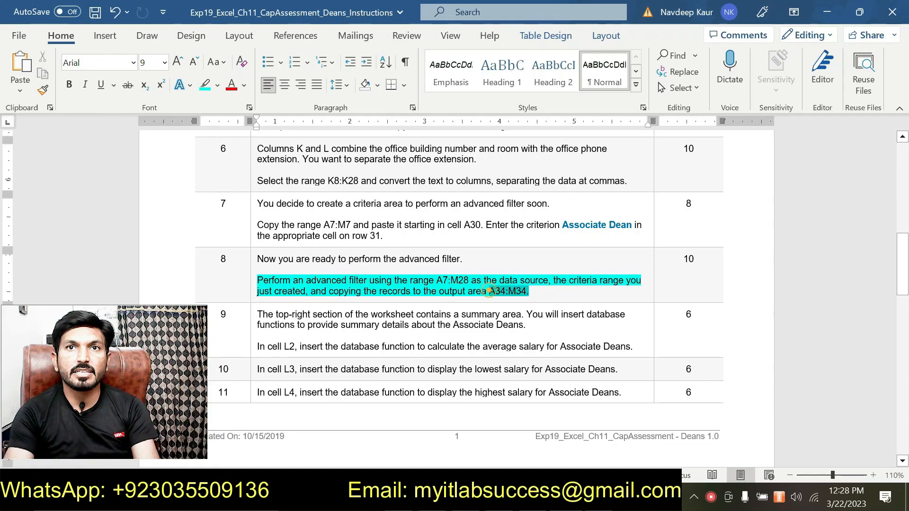
{"action": "key", "text": "ctrl+c"}
{"action": "key", "text": "alt+Tab"}
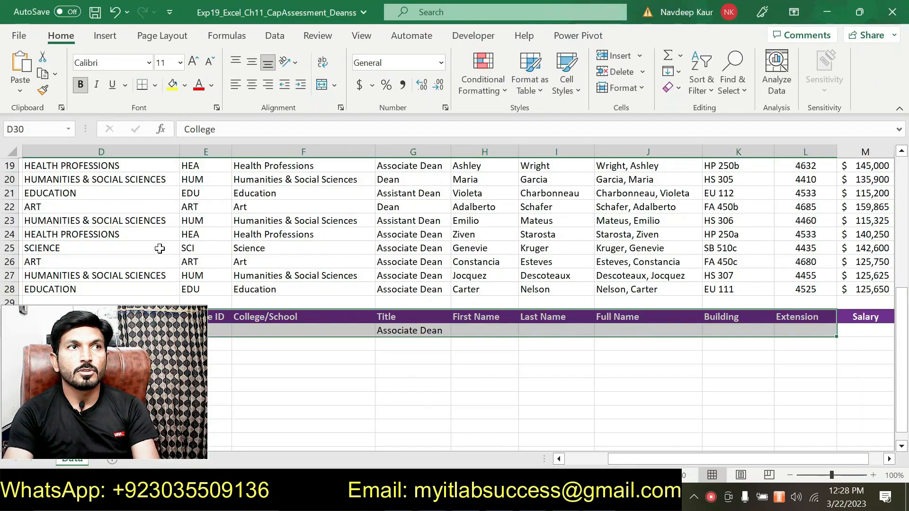
Step: Start an advanced filter from a cell inside the data list and choose to copy the results to another location
{"action": "scroll", "coordinate": [158, 246], "scroll_direction": "up", "scroll_amount": 3}
{"action": "left_click", "coordinate": [107, 212]}
{"action": "scroll", "coordinate": [281, 251], "scroll_direction": "up", "scroll_amount": 2}
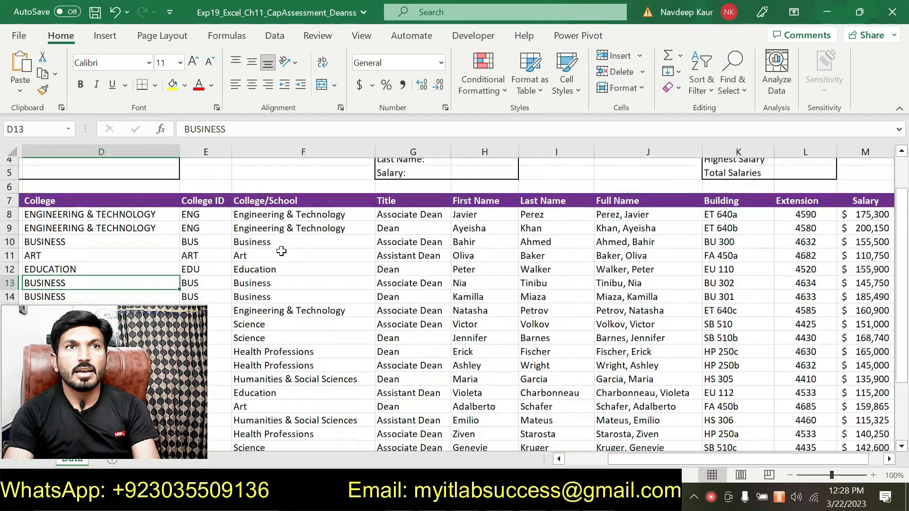
{"action": "scroll", "coordinate": [281, 251], "scroll_direction": "down", "scroll_amount": 2}
{"action": "scroll", "coordinate": [282, 251], "scroll_direction": "down", "scroll_amount": 2}
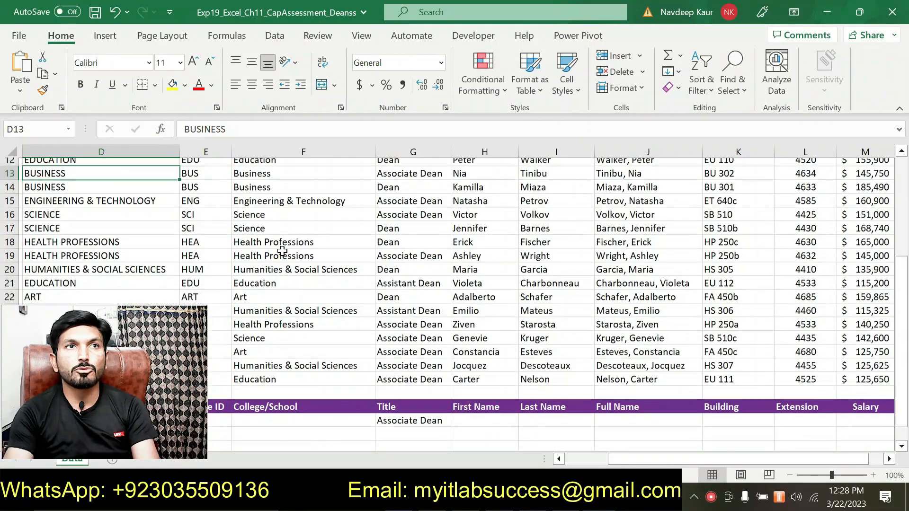
{"action": "scroll", "coordinate": [282, 251], "scroll_direction": "up", "scroll_amount": 2}
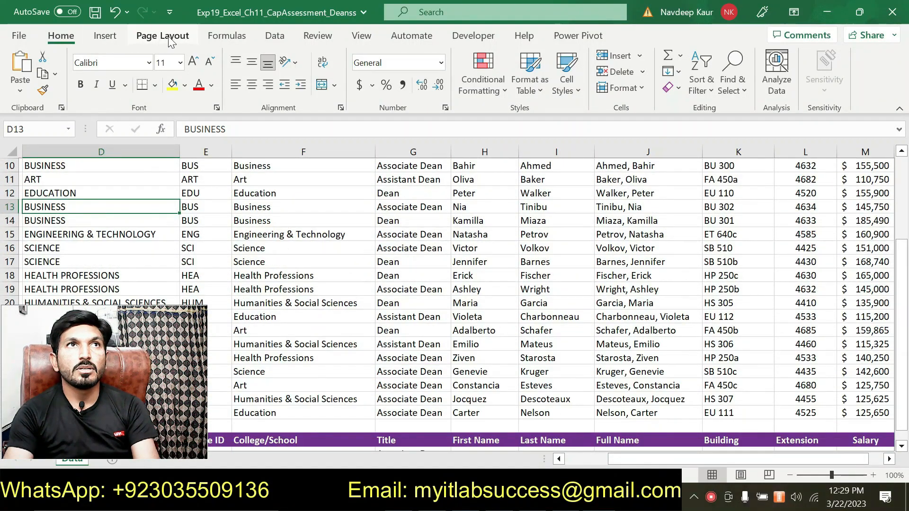
{"action": "left_click", "coordinate": [265, 37]}
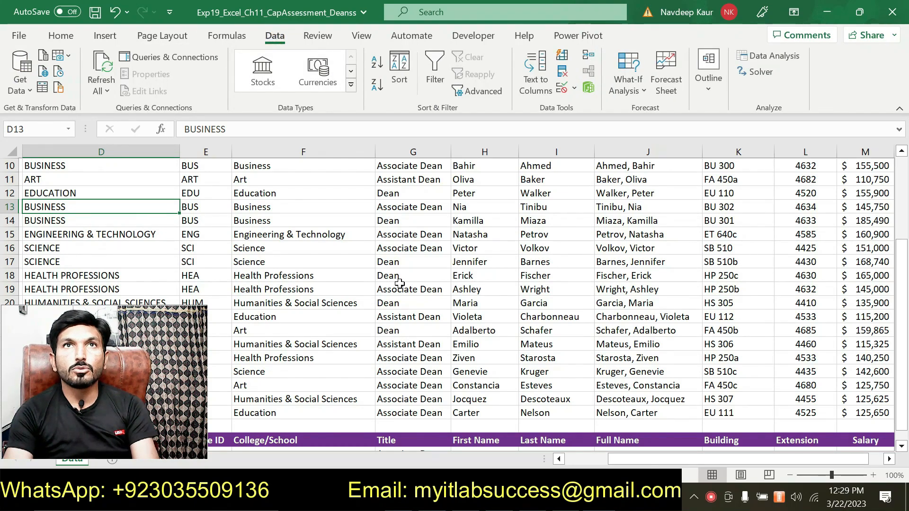
{"action": "left_click", "coordinate": [483, 92]}
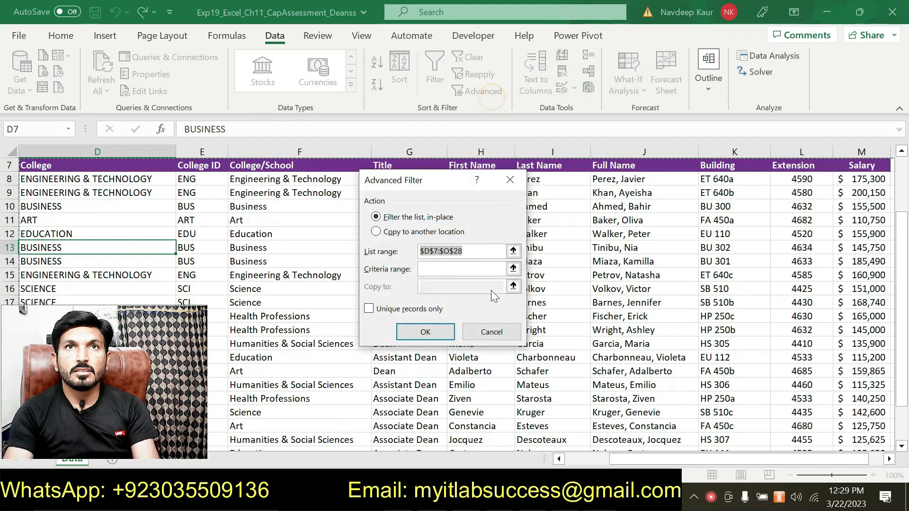
{"action": "left_click_drag", "start_coordinate": [425, 191], "coordinate": [486, 175]}
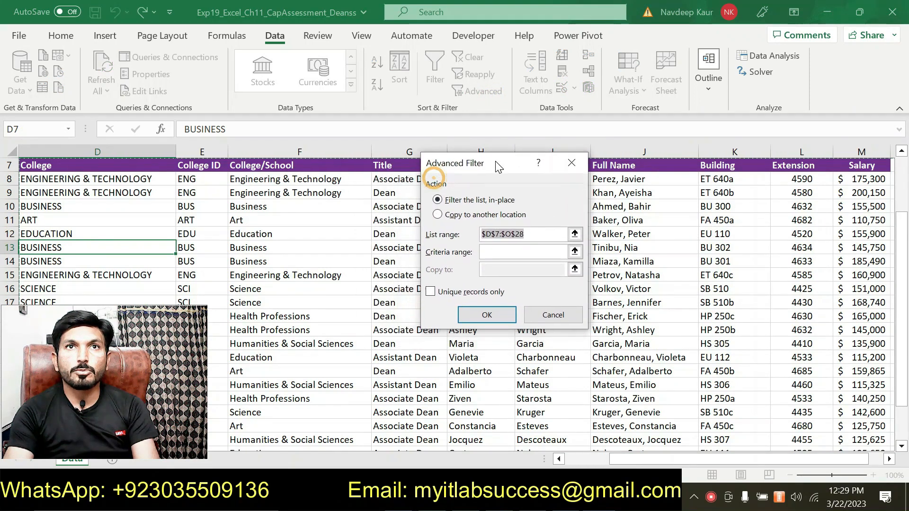
{"action": "left_click", "coordinate": [458, 217]}
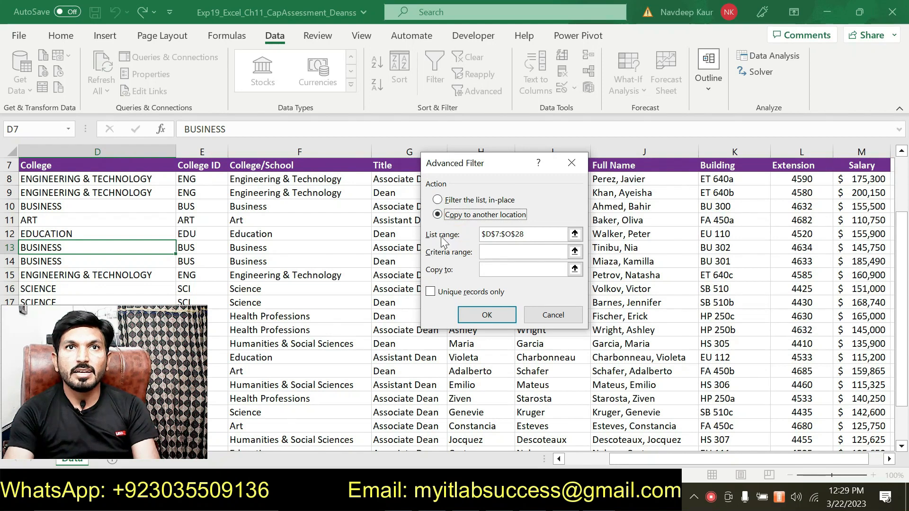
Step: Set the advanced filter's list range to A7:M28 on the Data sheet
{"action": "double_click", "coordinate": [532, 234]}
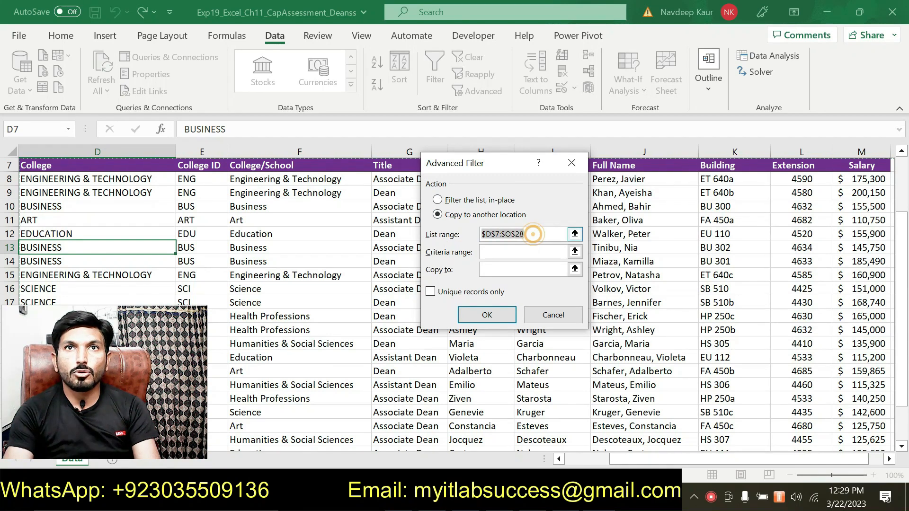
{"action": "key", "text": "BackSpace"}
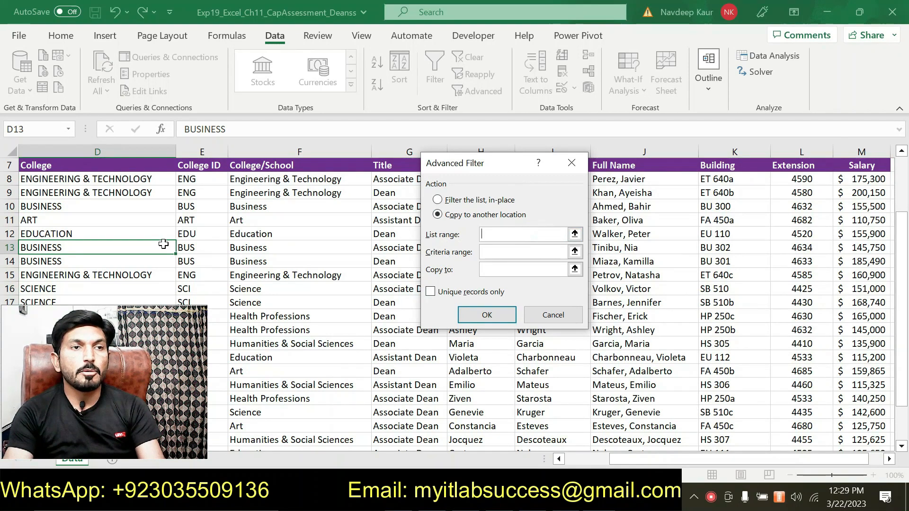
{"action": "left_click_drag", "start_coordinate": [626, 459], "coordinate": [580, 459]}
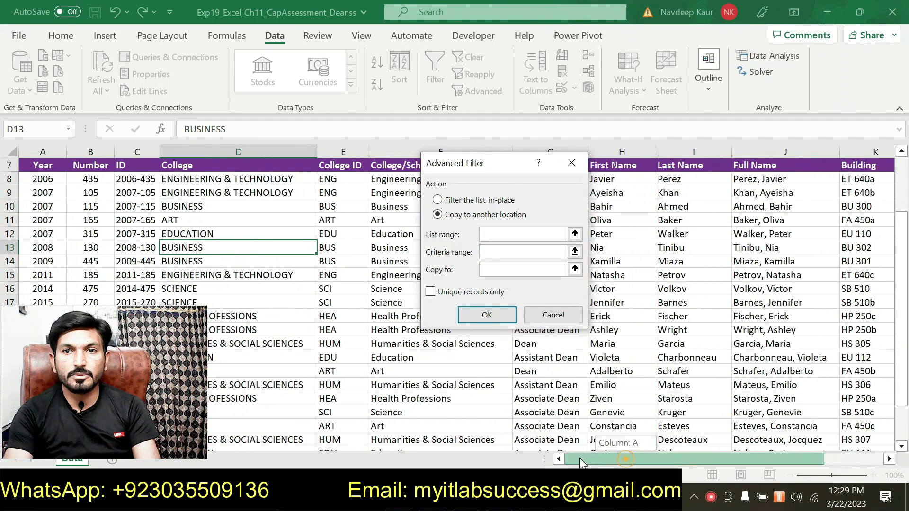
{"action": "left_click_drag", "start_coordinate": [47, 168], "coordinate": [715, 432]}
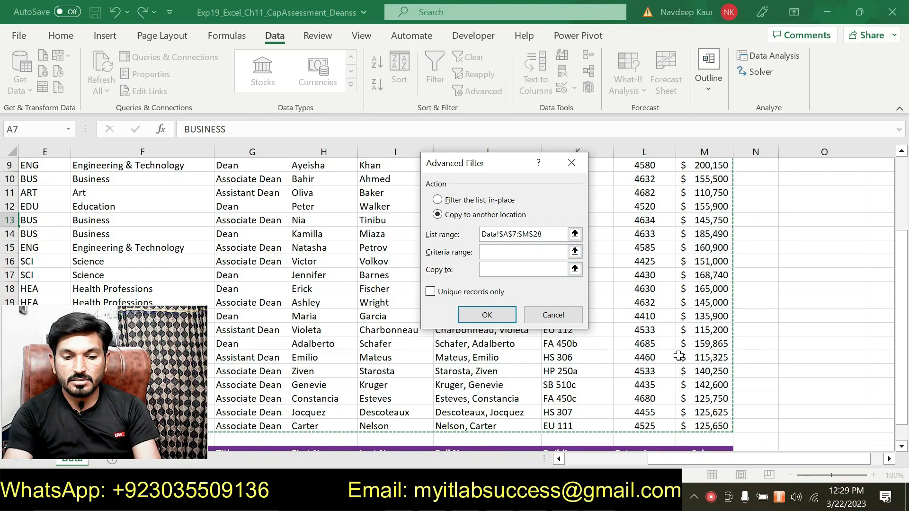
Step: Check the data source range in step 8 of the Word instructions and return to the Excel filter settings
{"action": "key", "text": "alt+Tab"}
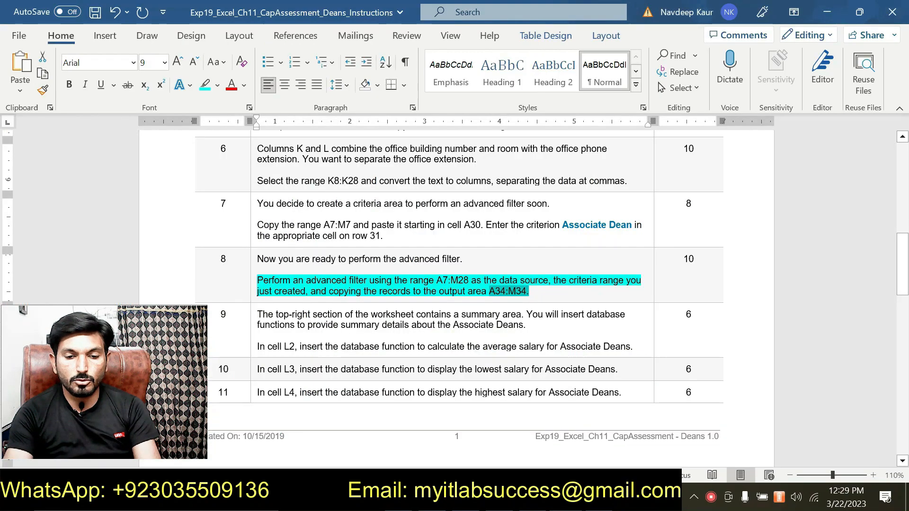
{"action": "key", "text": "alt+Tab"}
{"action": "key", "text": "alt+Tab"}
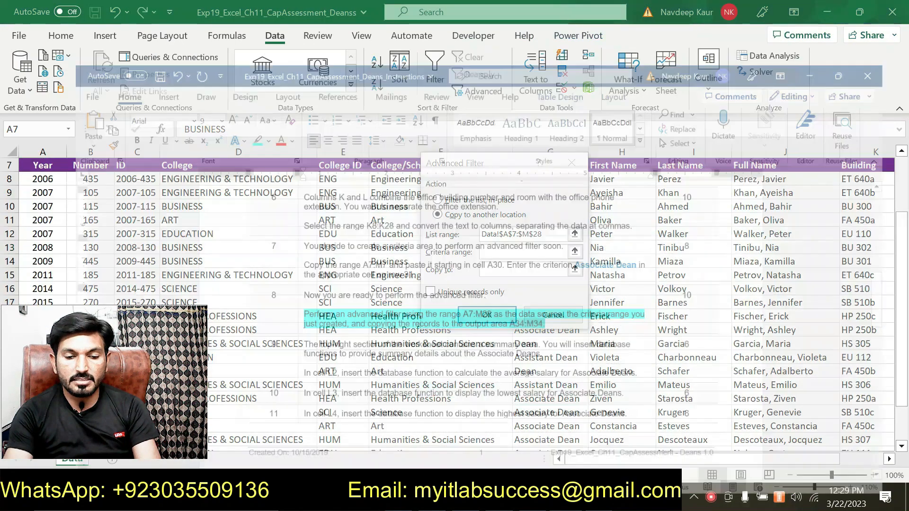
{"action": "double_click", "coordinate": [437, 280]}
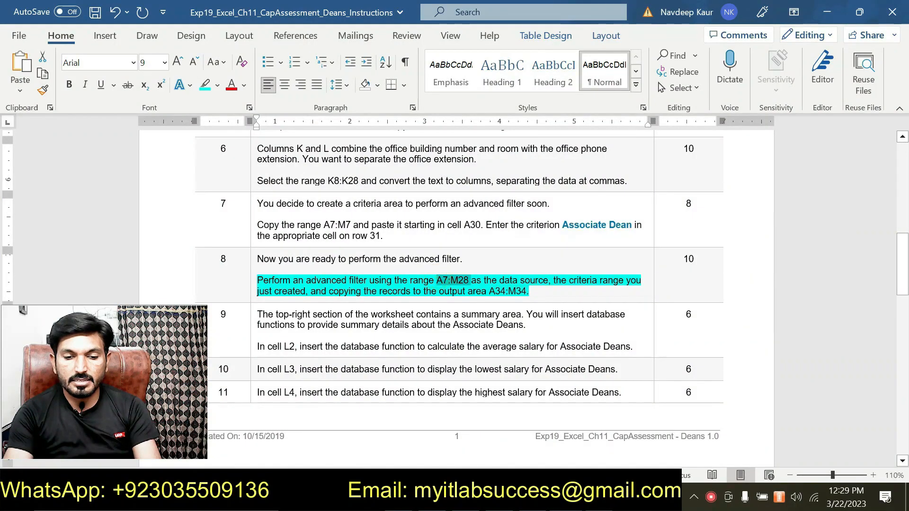
{"action": "key", "text": "alt+Tab"}
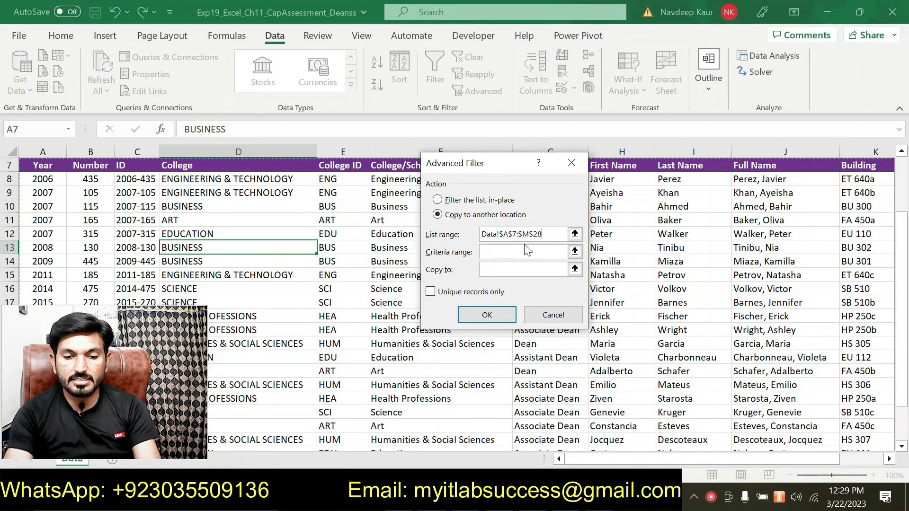
Step: Set the advanced filter's criteria range to A30:M31 on the Data sheet
{"action": "left_click", "coordinate": [512, 253]}
{"action": "scroll", "coordinate": [592, 298], "scroll_direction": "down", "scroll_amount": 5}
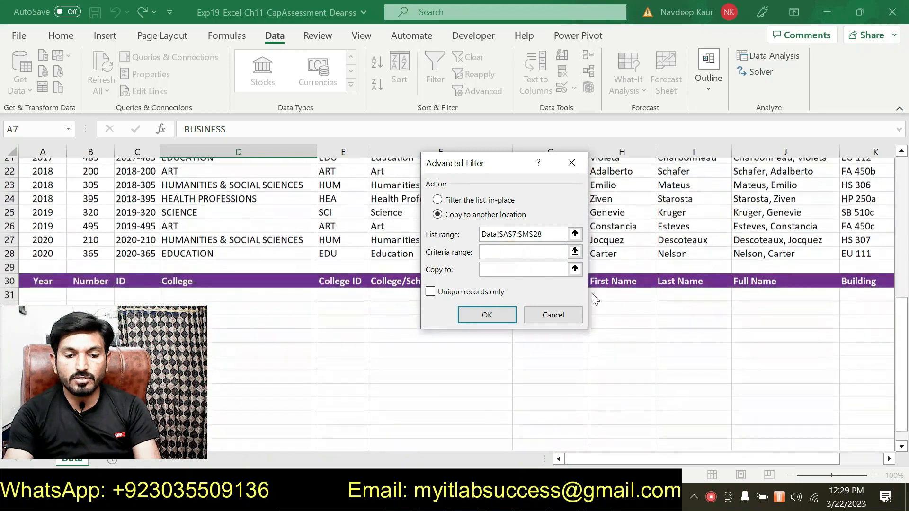
{"action": "scroll", "coordinate": [400, 286], "scroll_direction": "down", "scroll_amount": 2}
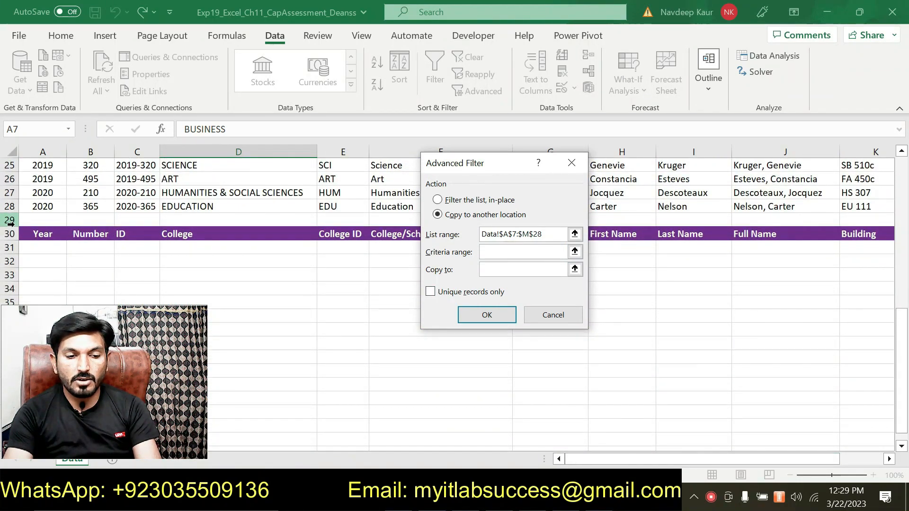
{"action": "left_click_drag", "start_coordinate": [32, 234], "coordinate": [719, 251]}
Step: Check the output area in the Word instructions, set the copy-to location to cell E34 in Excel, and run the advanced filter
{"action": "left_click", "coordinate": [499, 269]}
{"action": "key", "text": "alt+Tab"}
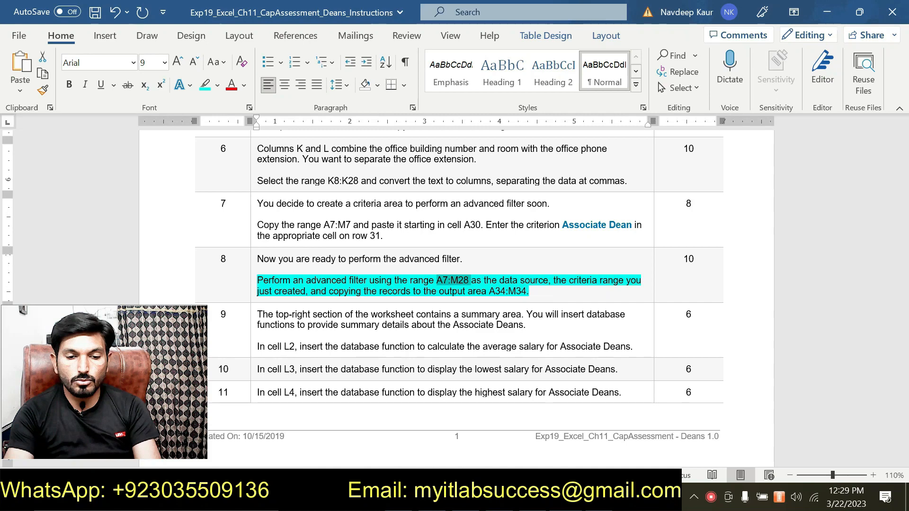
{"action": "key", "text": "alt+Tab"}
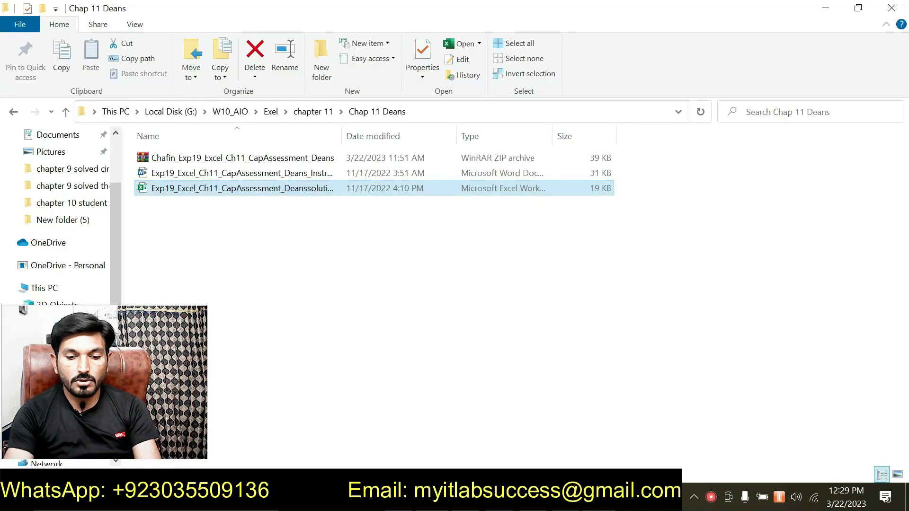
{"action": "key", "text": "alt+Tab"}
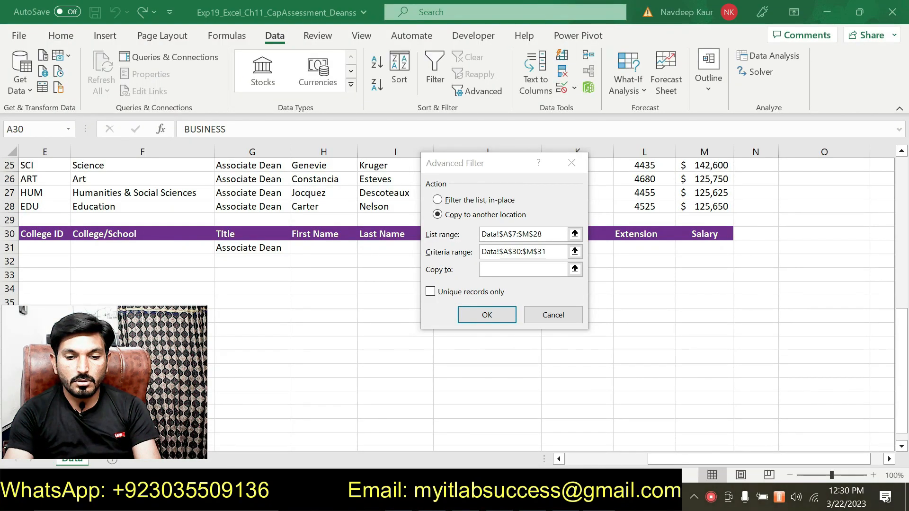
{"action": "left_click", "coordinate": [493, 269]}
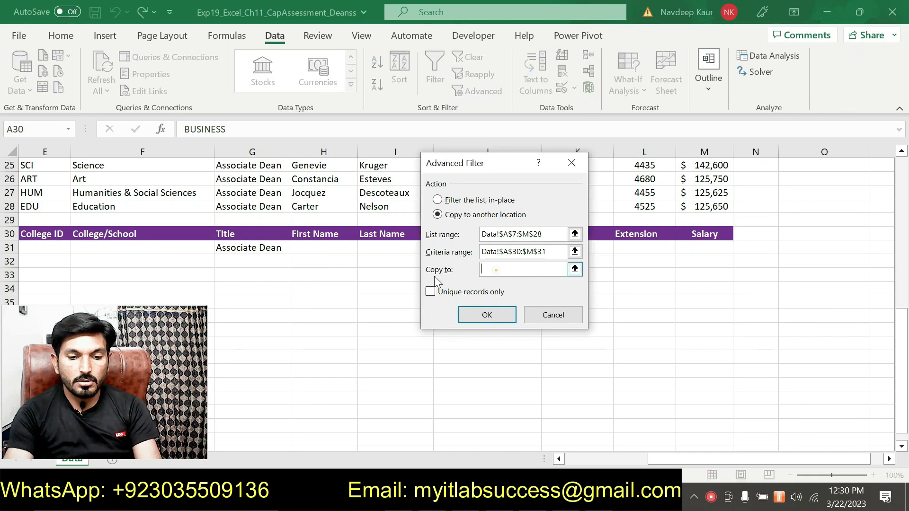
{"action": "scroll", "coordinate": [52, 273], "scroll_direction": "down", "scroll_amount": 1}
{"action": "left_click", "coordinate": [42, 243]}
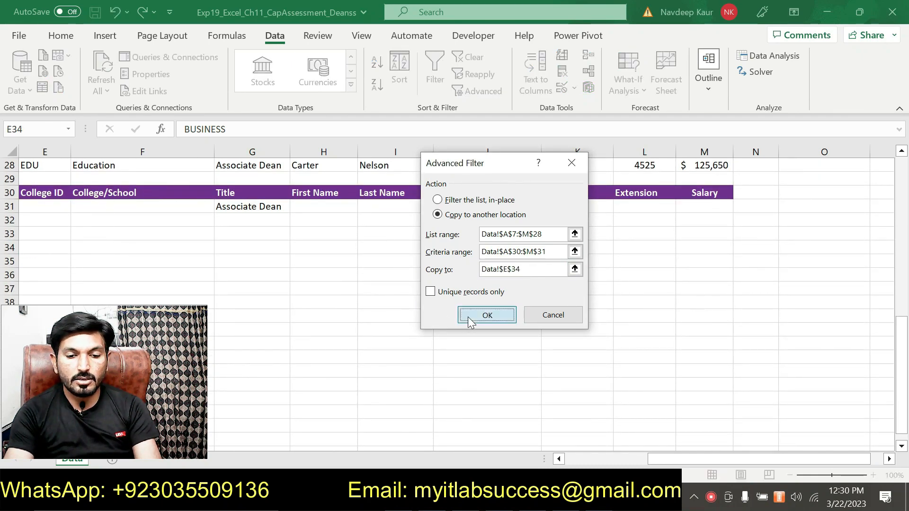
{"action": "left_click", "coordinate": [487, 315]}
Step: Examine the extracted records below row 34, comparing their Title column with the titles in the source list
{"action": "scroll", "coordinate": [638, 330], "scroll_direction": "down", "scroll_amount": 4}
{"action": "scroll", "coordinate": [638, 330], "scroll_direction": "down", "scroll_amount": 2}
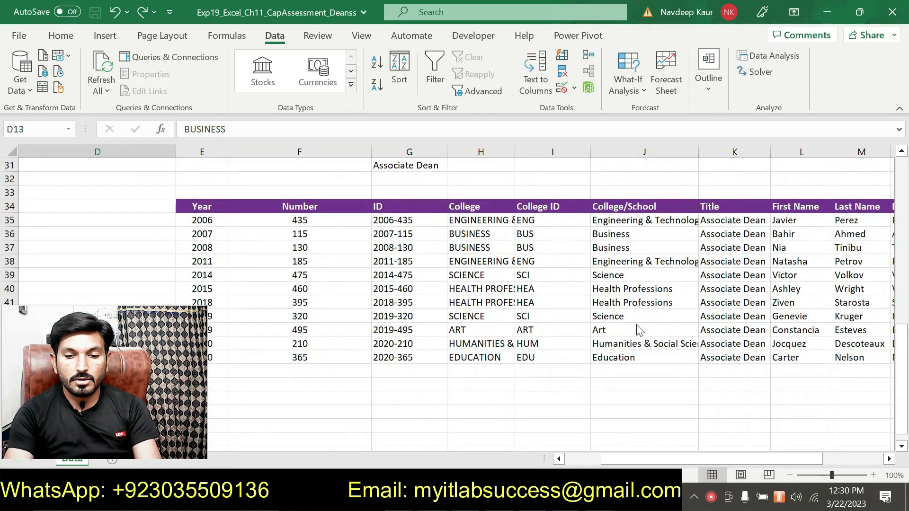
{"action": "left_click", "coordinate": [633, 459]}
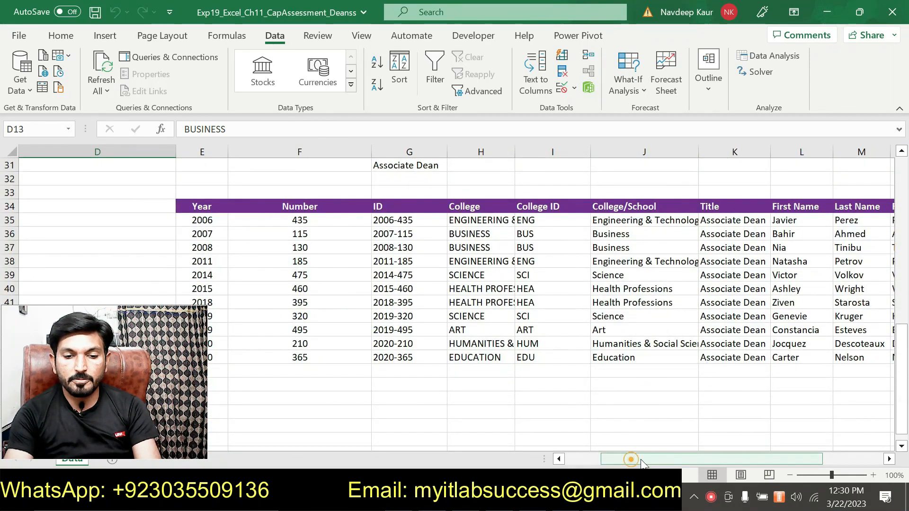
{"action": "left_click_drag", "start_coordinate": [640, 460], "coordinate": [678, 456]}
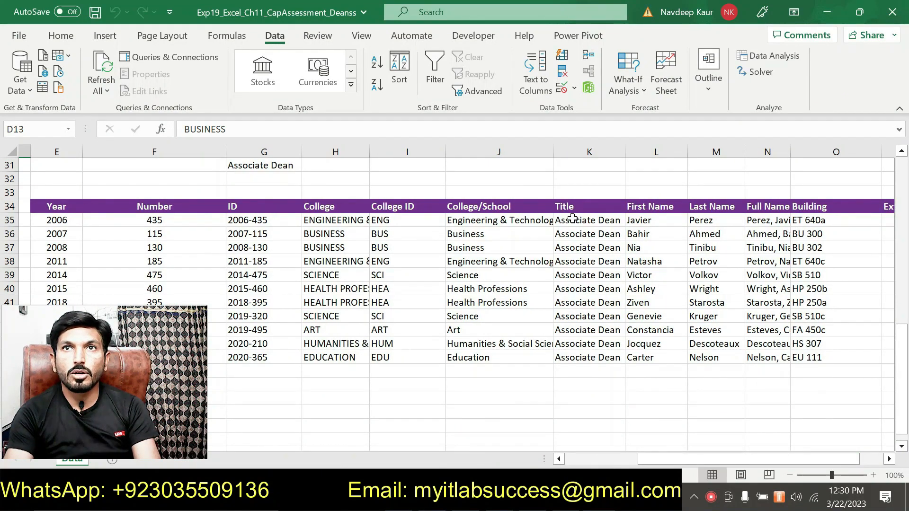
{"action": "left_click_drag", "start_coordinate": [568, 219], "coordinate": [590, 359]}
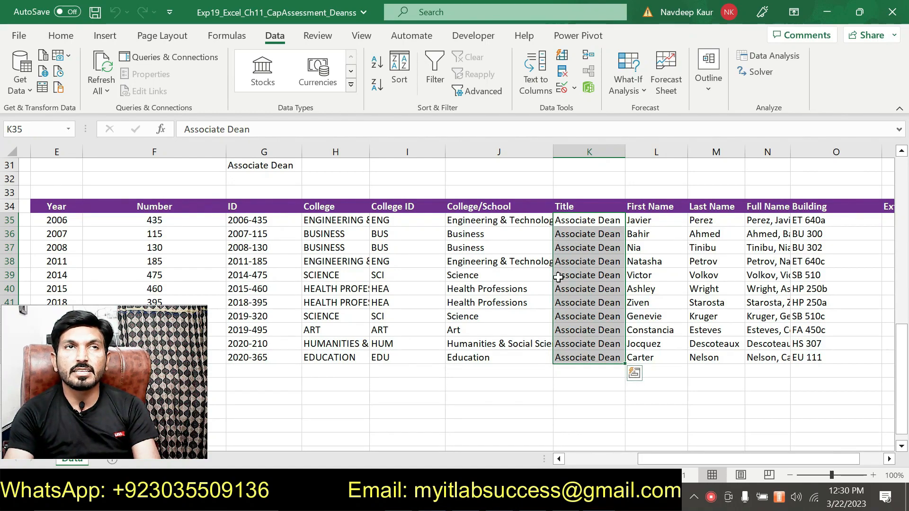
{"action": "scroll", "coordinate": [571, 243], "scroll_direction": "up", "scroll_amount": 7}
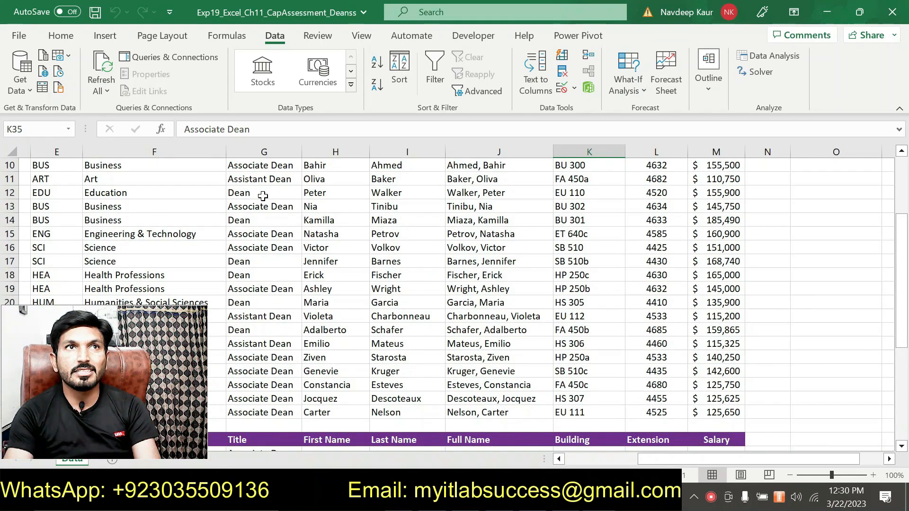
{"action": "scroll", "coordinate": [263, 196], "scroll_direction": "up", "scroll_amount": 2}
{"action": "scroll", "coordinate": [490, 259], "scroll_direction": "down", "scroll_amount": 5}
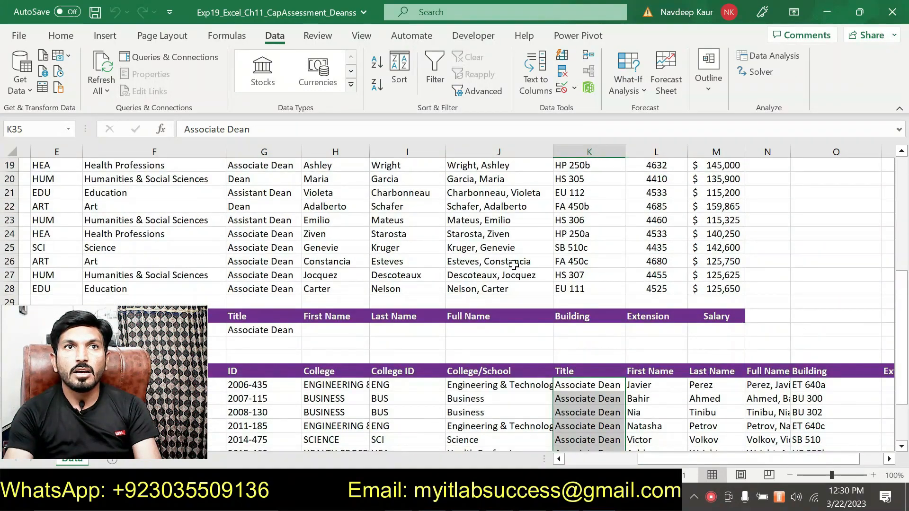
{"action": "scroll", "coordinate": [519, 265], "scroll_direction": "down", "scroll_amount": 3}
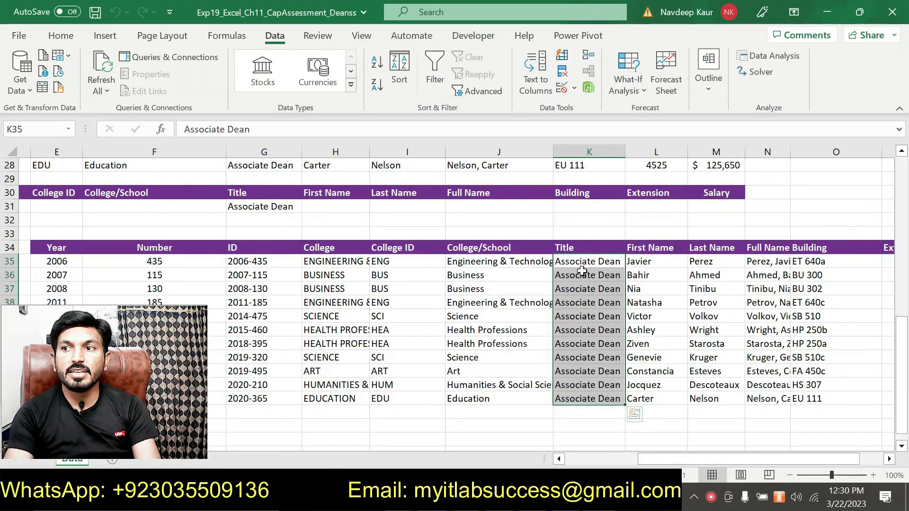
Step: Compare the extracted Associate Dean records below row 34 with the source list and the Title criterion in row 31
{"action": "scroll", "coordinate": [582, 271], "scroll_direction": "up", "scroll_amount": 3}
{"action": "scroll", "coordinate": [585, 279], "scroll_direction": "down", "scroll_amount": 3}
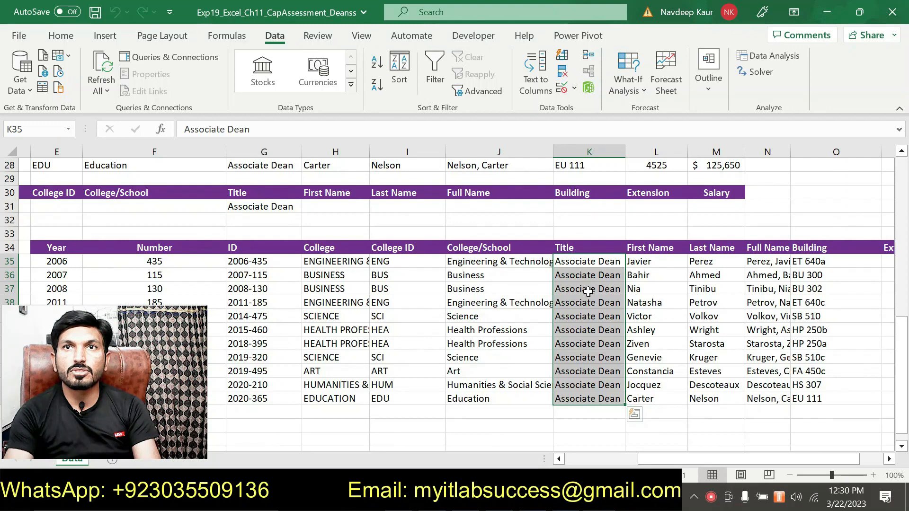
{"action": "scroll", "coordinate": [582, 318], "scroll_direction": "up", "scroll_amount": 9}
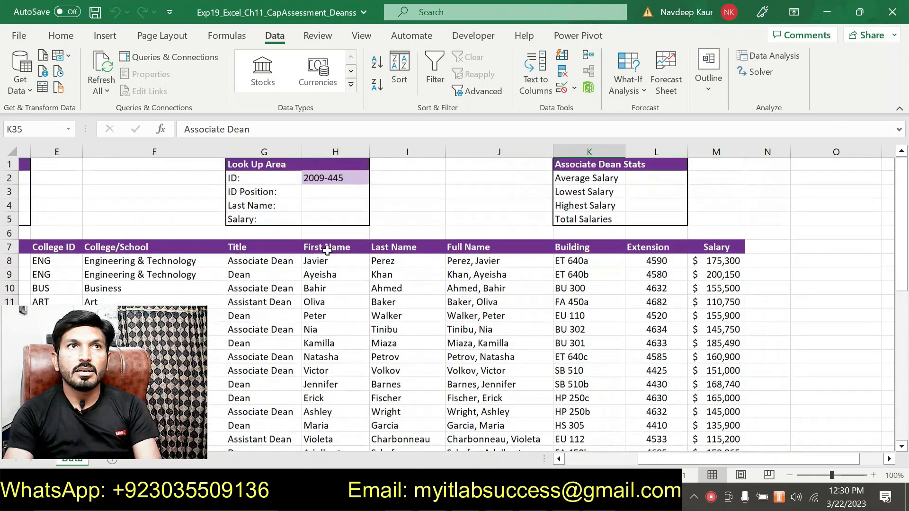
{"action": "scroll", "coordinate": [287, 268], "scroll_direction": "down", "scroll_amount": 1}
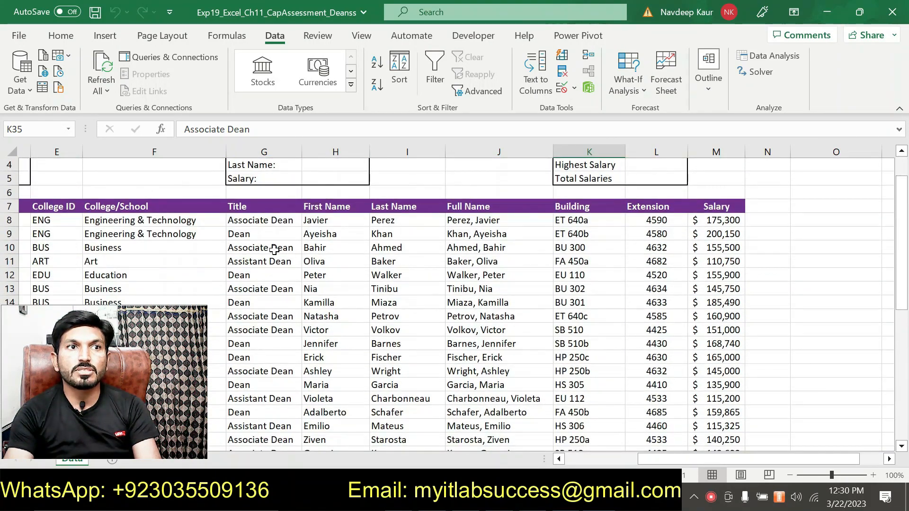
{"action": "scroll", "coordinate": [275, 251], "scroll_direction": "down", "scroll_amount": 5}
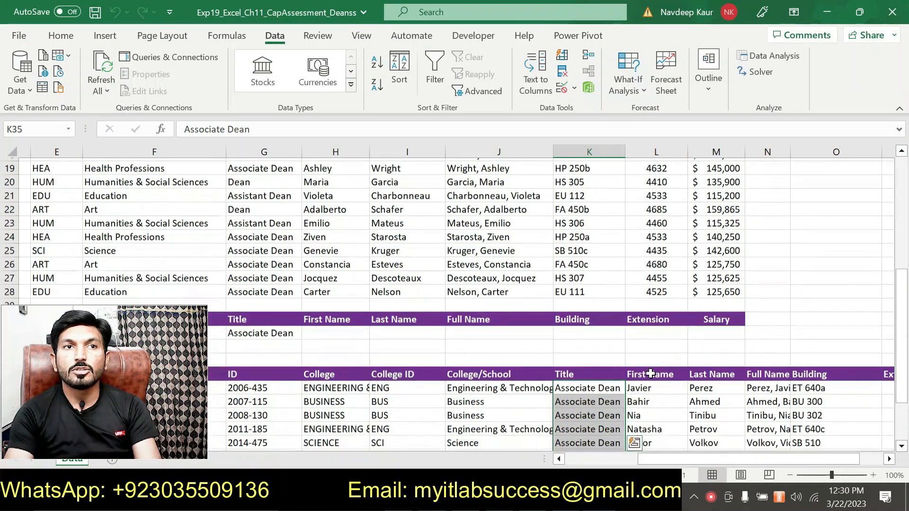
{"action": "scroll", "coordinate": [592, 350], "scroll_direction": "down", "scroll_amount": 3}
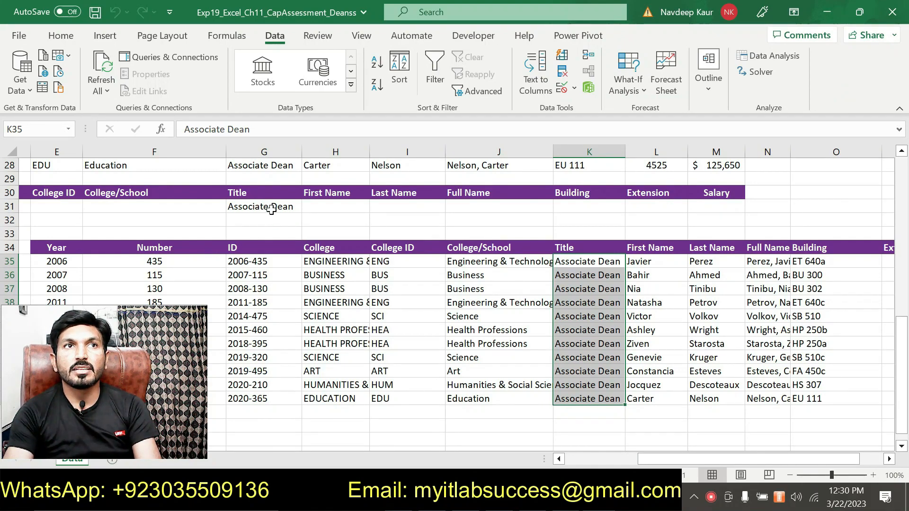
Step: Switch to the Word instructions and remove the highlight from the advanced filter paragraph in step 8
{"action": "key", "text": "alt+Tab"}
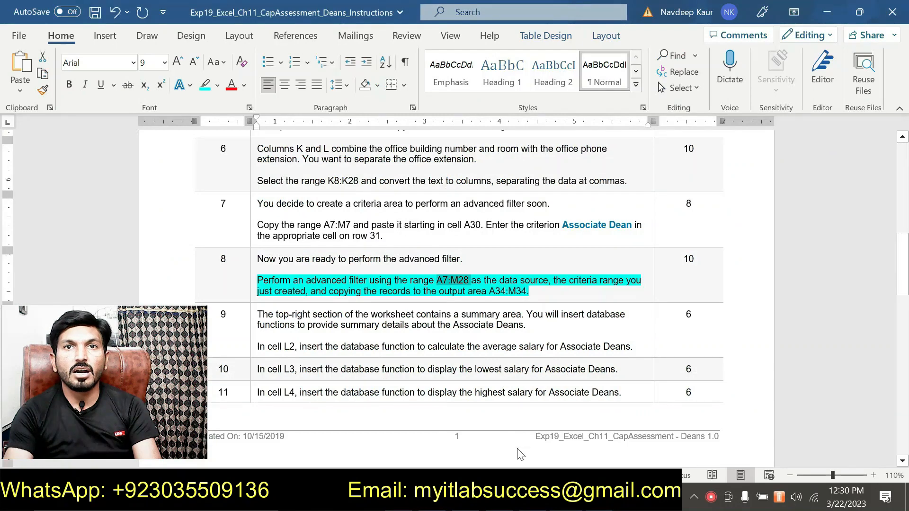
{"action": "left_click_drag", "start_coordinate": [542, 290], "coordinate": [258, 280]}
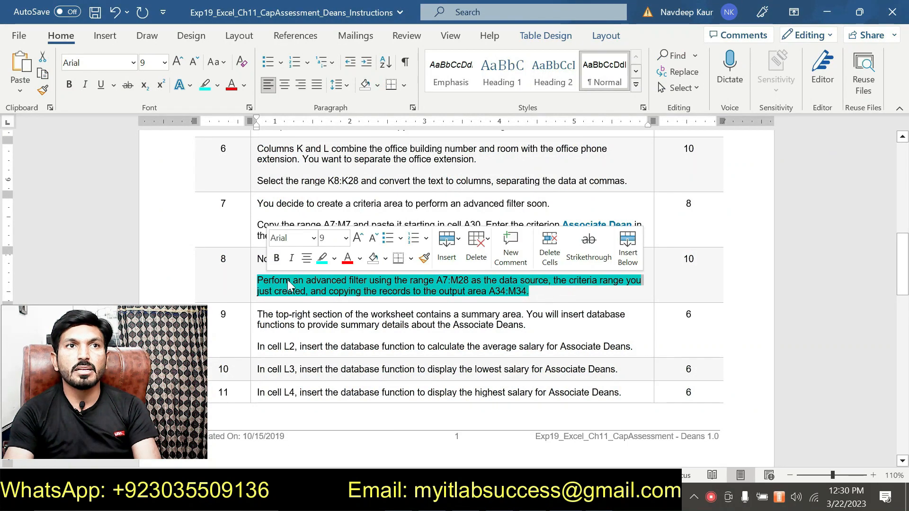
{"action": "left_click", "coordinate": [321, 261]}
{"action": "scroll", "coordinate": [321, 262], "scroll_direction": "down", "scroll_amount": 1}
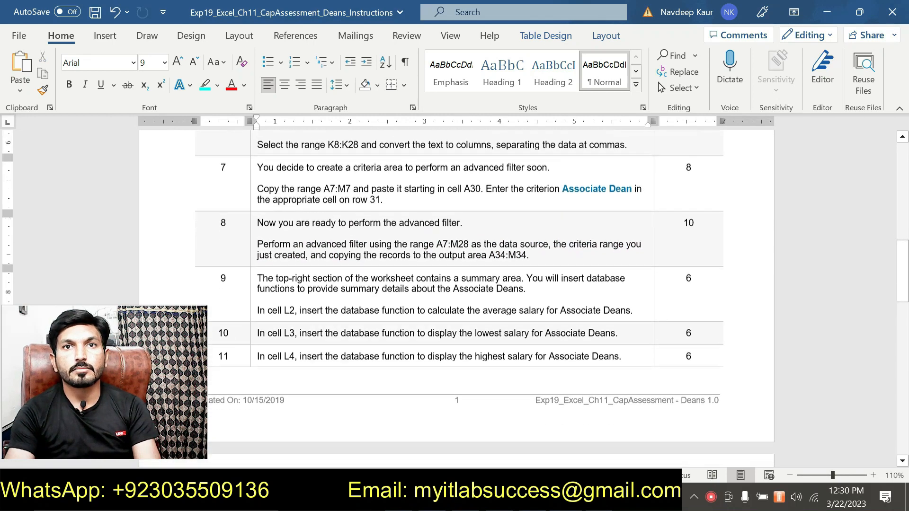
Step: Highlight the summary area paragraph and the cell L2 average salary instruction of step 9 in turquoise
{"action": "left_click_drag", "start_coordinate": [526, 289], "coordinate": [257, 278]}
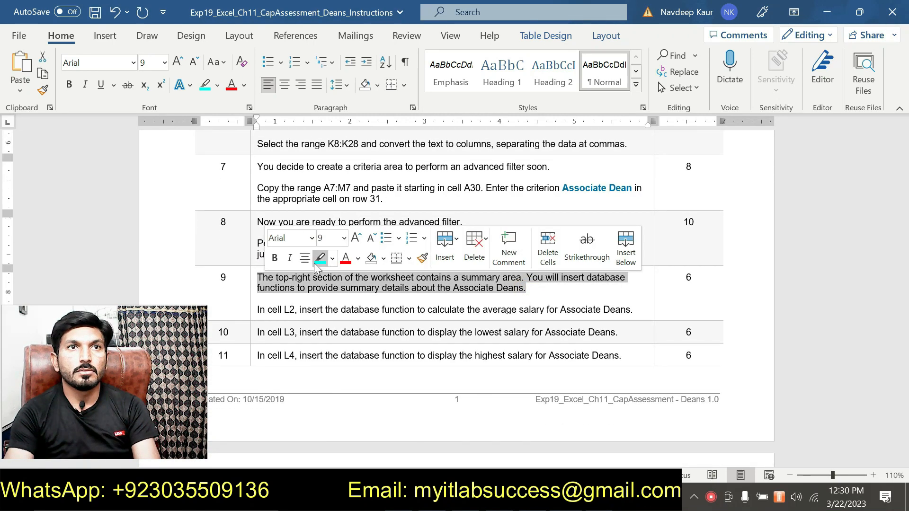
{"action": "left_click", "coordinate": [319, 259]}
{"action": "left_click", "coordinate": [371, 294]}
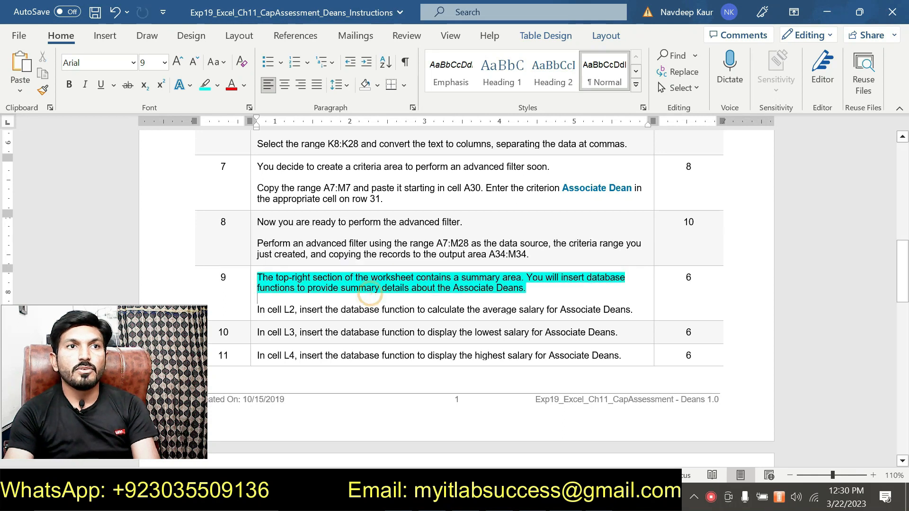
{"action": "left_click_drag", "start_coordinate": [257, 310], "coordinate": [628, 310]}
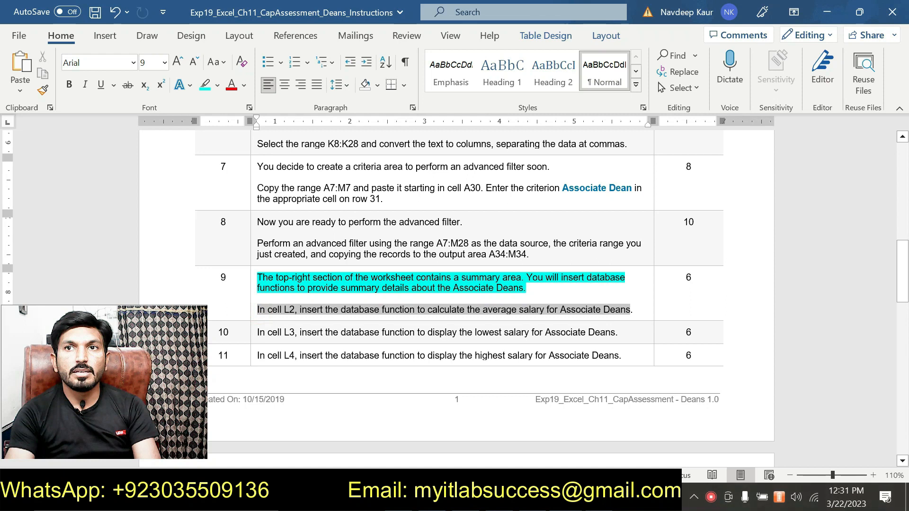
{"action": "left_click", "coordinate": [585, 292]}
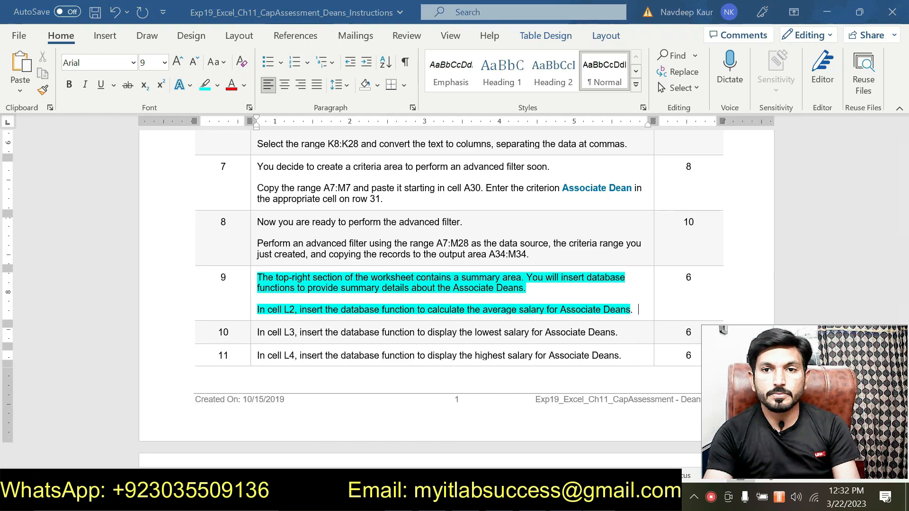
Step: Select cell L2 on the Excel Data sheet, checking in the Word instructions which deans' average salary is required
{"action": "key", "text": "alt+Tab"}
{"action": "scroll", "coordinate": [575, 385], "scroll_direction": "up", "scroll_amount": 1}
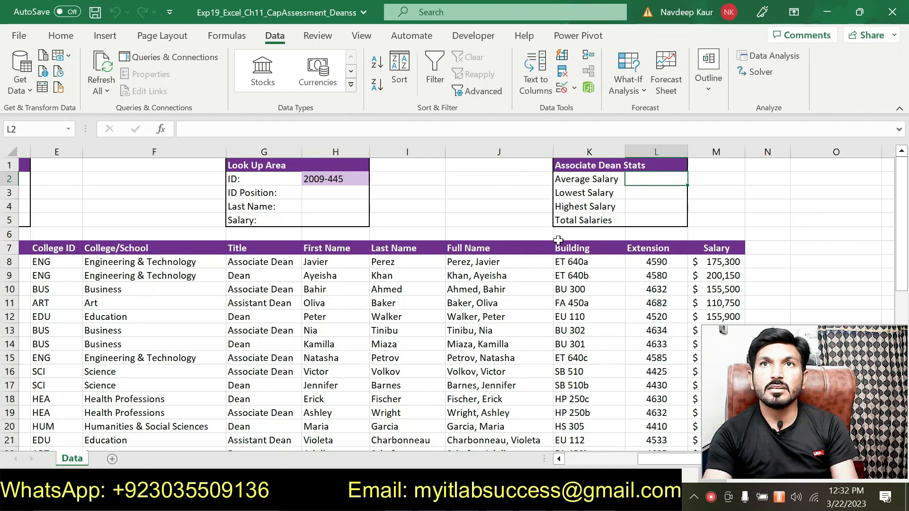
{"action": "key", "text": "alt+Tab"}
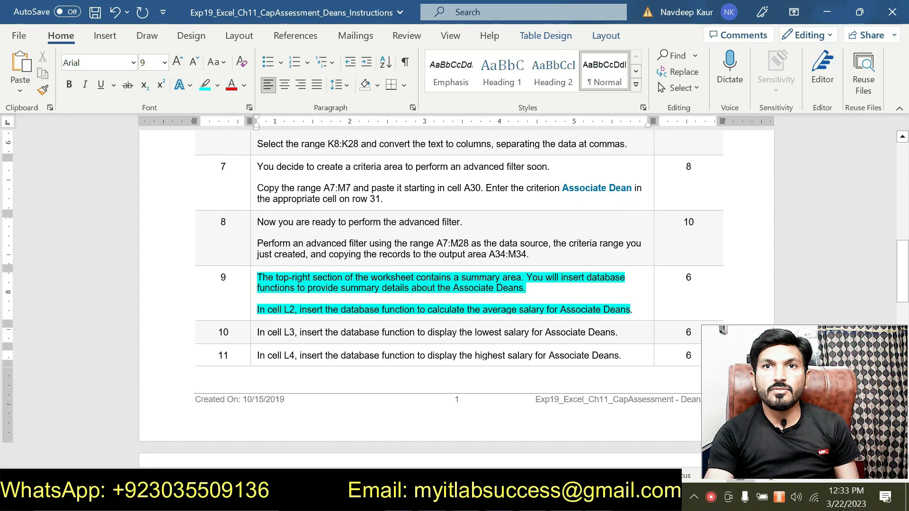
{"action": "left_click_drag", "start_coordinate": [561, 309], "coordinate": [631, 311]}
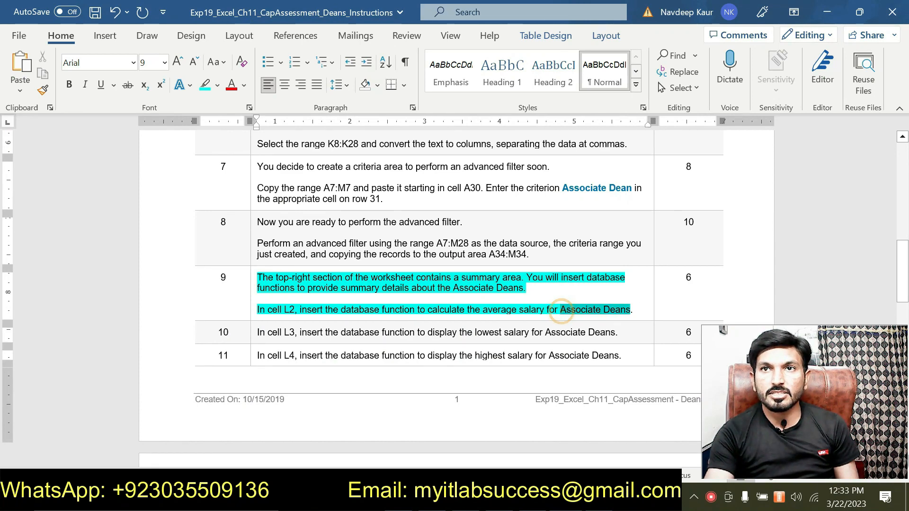
{"action": "key", "text": "alt+Tab"}
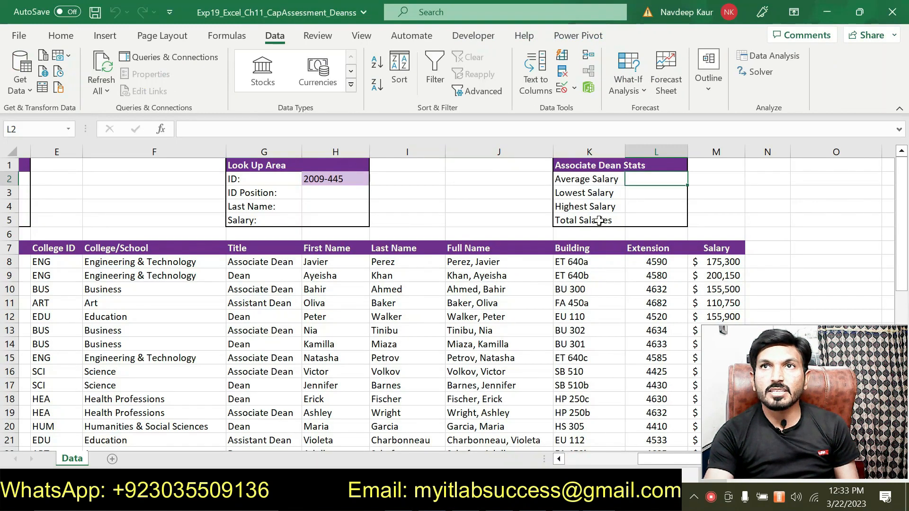
Step: Start a DAVERAGE formula in cell L2 and open its function arguments, keeping the data list accessible
{"action": "type", "text": "="}
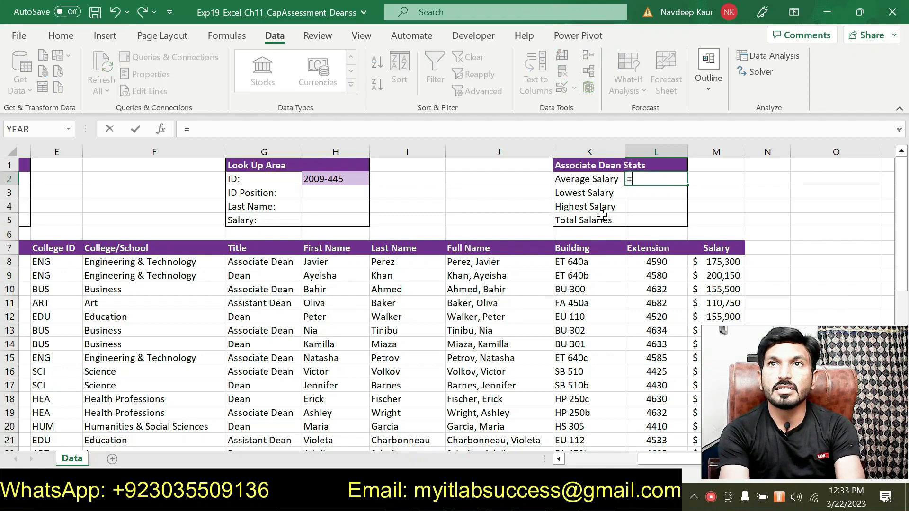
{"action": "type", "text": "da"}
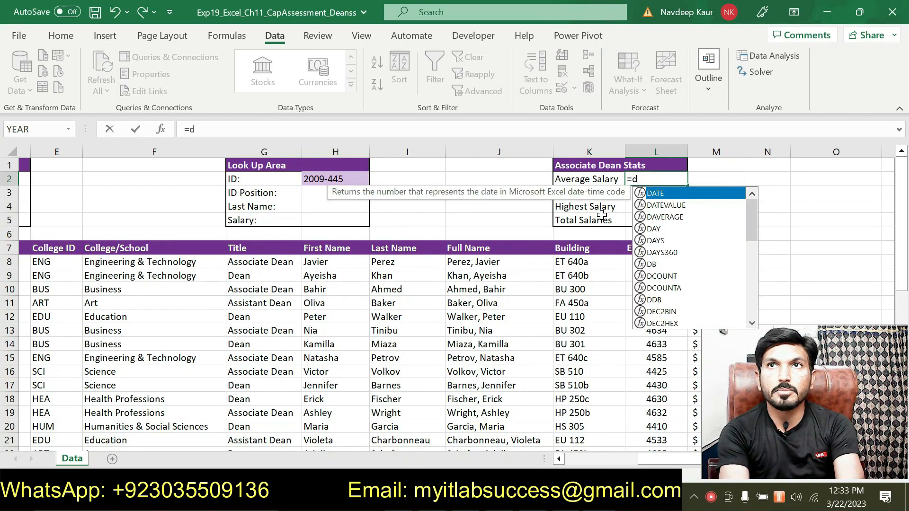
{"action": "double_click", "coordinate": [664, 217]}
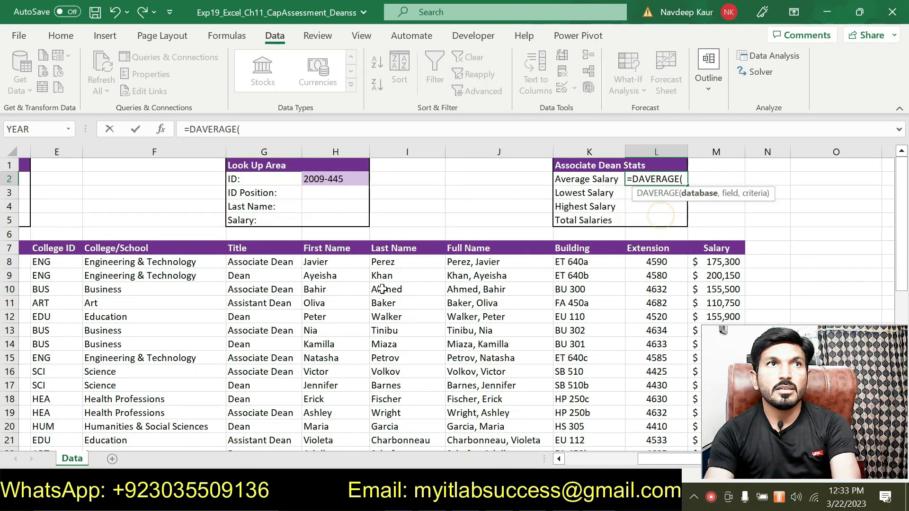
{"action": "left_click", "coordinate": [161, 129]}
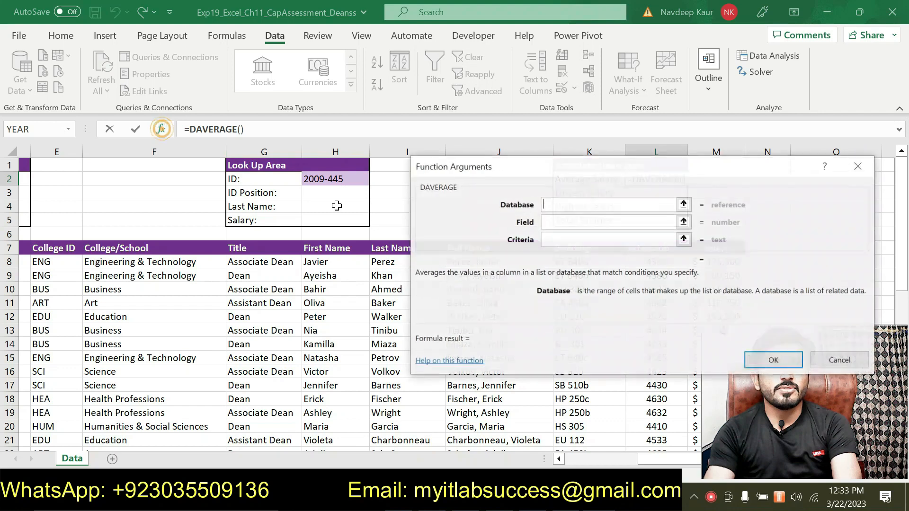
{"action": "left_click_drag", "start_coordinate": [514, 168], "coordinate": [300, 113]}
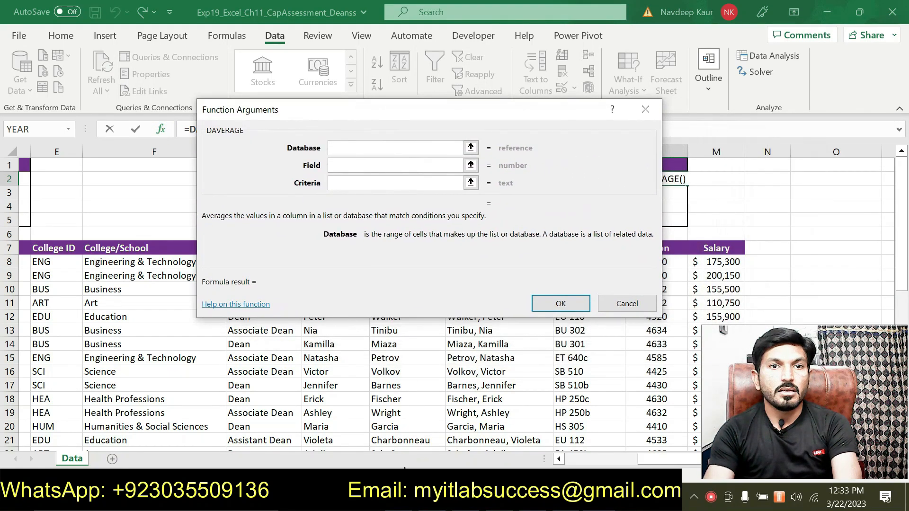
Step: Set the DAVERAGE database argument to the absolute range $A$7:$M$28
{"action": "left_click", "coordinate": [614, 457]}
{"action": "left_click", "coordinate": [610, 455]}
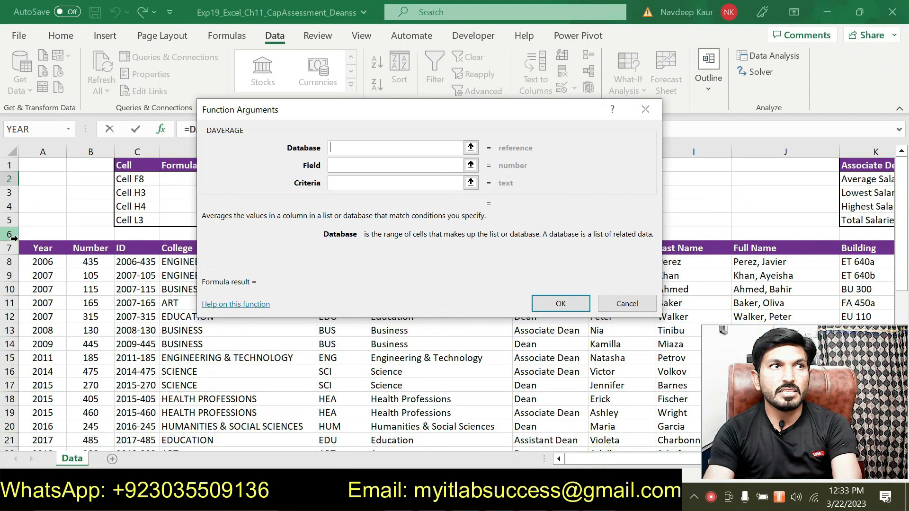
{"action": "left_click_drag", "start_coordinate": [41, 249], "coordinate": [711, 401]}
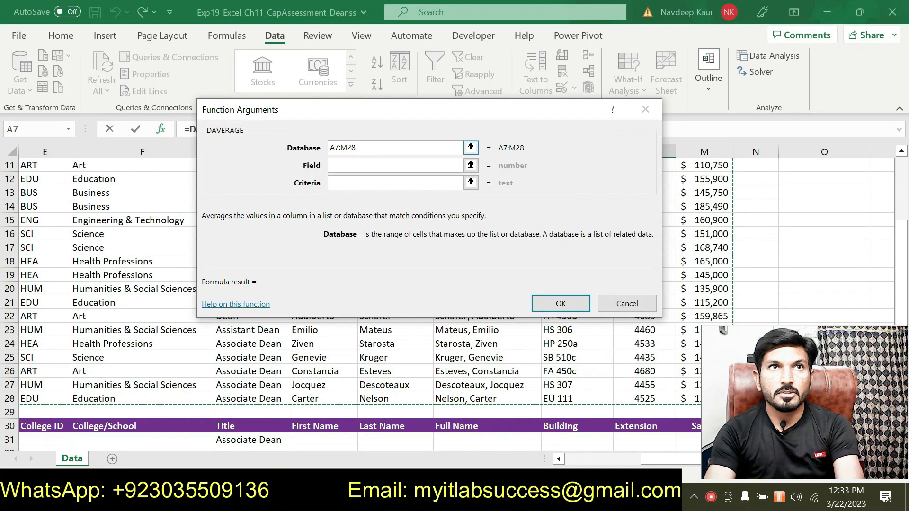
{"action": "left_click", "coordinate": [332, 147]}
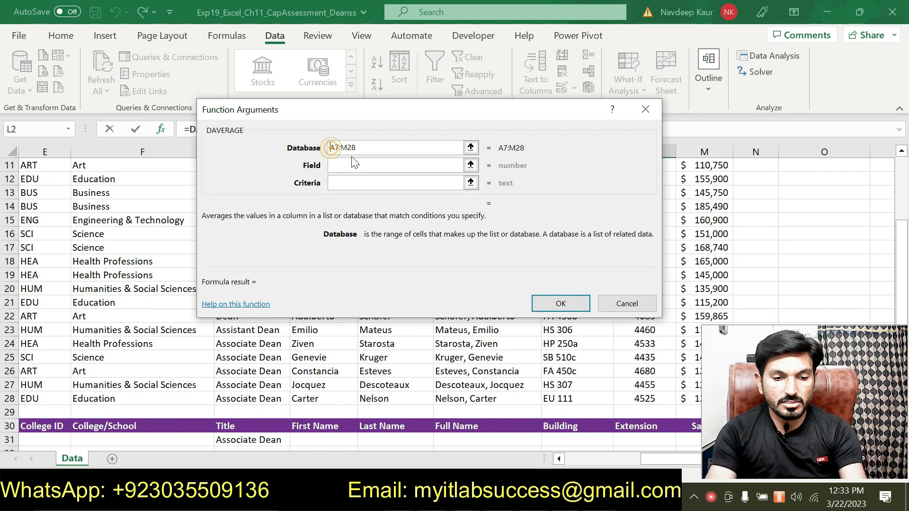
{"action": "left_click", "coordinate": [330, 147]}
{"action": "type", "text": "$"}
{"action": "left_click", "coordinate": [340, 147]}
{"action": "type", "text": "$"}
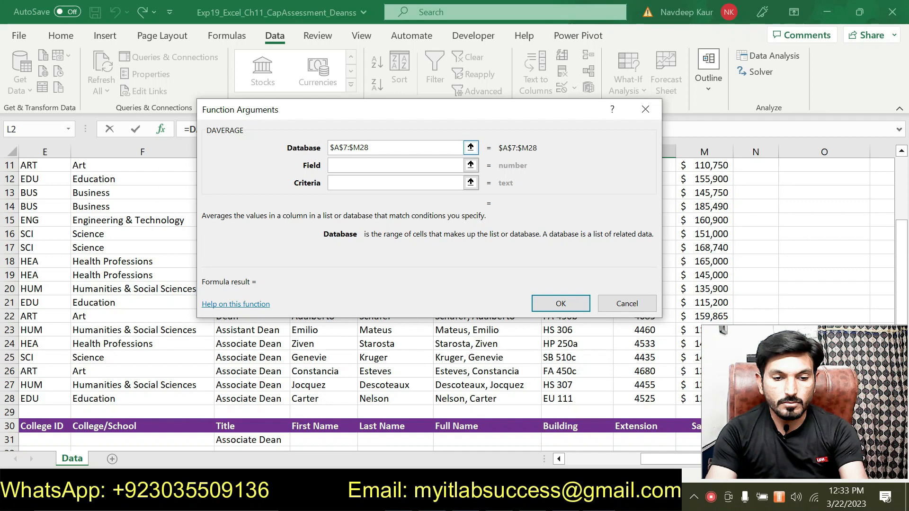
{"action": "left_click", "coordinate": [361, 147]}
{"action": "type", "text": "$"}
Step: Check the field to average in step 9 of the Word instructions and set the DAVERAGE field argument to "Salary"
{"action": "left_click", "coordinate": [360, 167]}
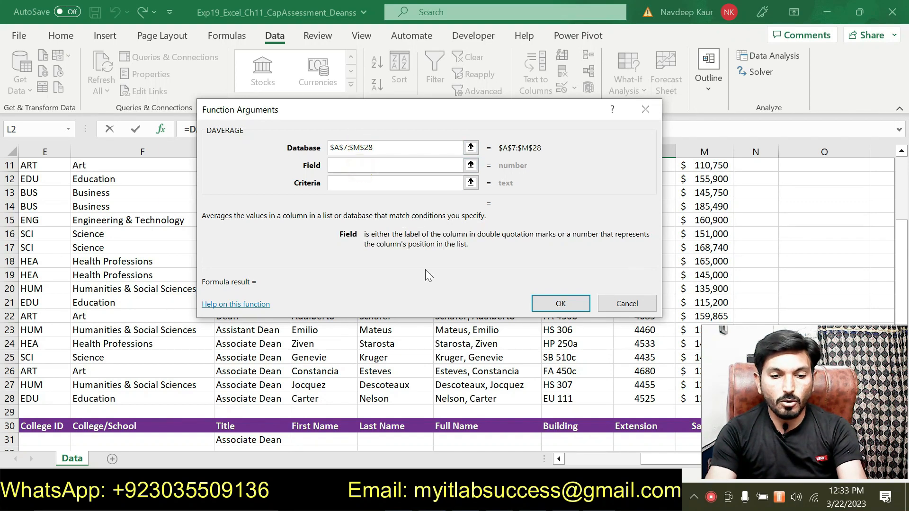
{"action": "key", "text": "alt+Tab"}
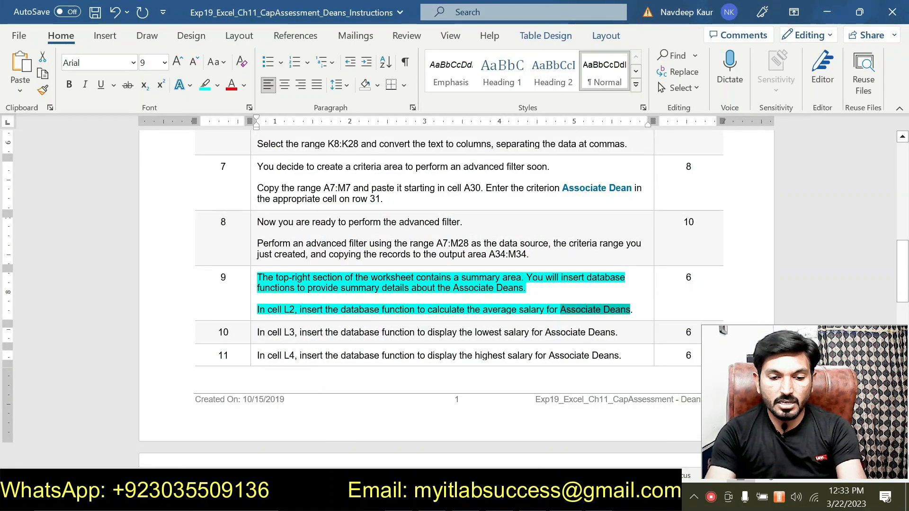
{"action": "left_click_drag", "start_coordinate": [547, 310], "coordinate": [483, 309]}
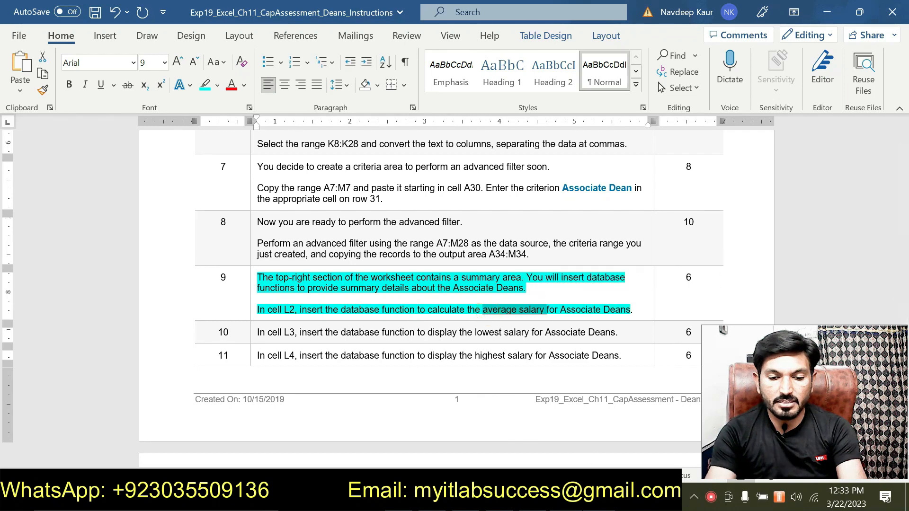
{"action": "key", "text": "alt+Tab"}
{"action": "type", "text": "\""}
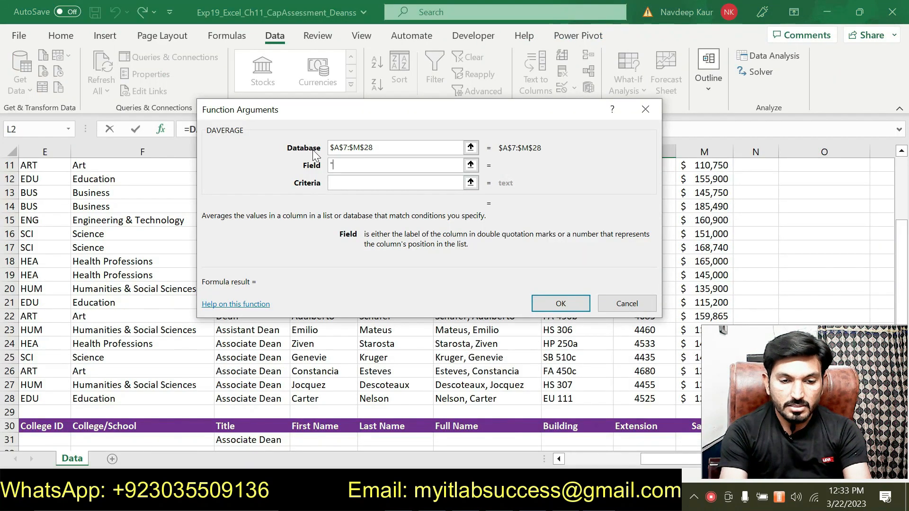
{"action": "type", "text": "Salary\""}
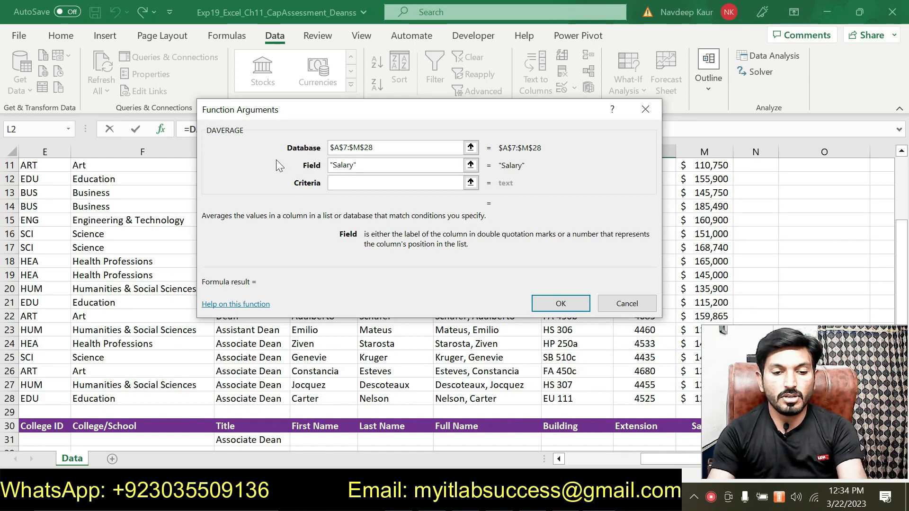
Step: Set the DAVERAGE criteria to G30:G31, complete the formula in L2, and return to the Word instructions
{"action": "left_click", "coordinate": [352, 183]}
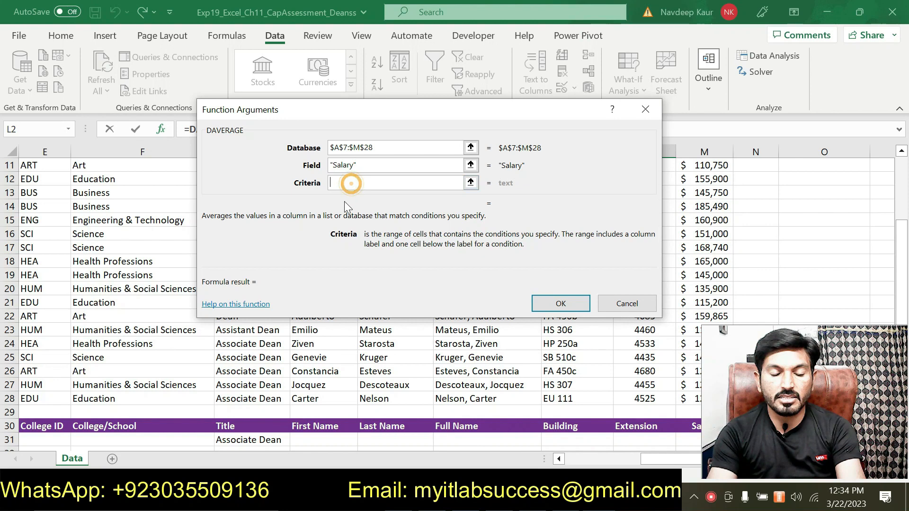
{"action": "scroll", "coordinate": [325, 251], "scroll_direction": "down", "scroll_amount": 1}
{"action": "scroll", "coordinate": [275, 428], "scroll_direction": "down", "scroll_amount": 1}
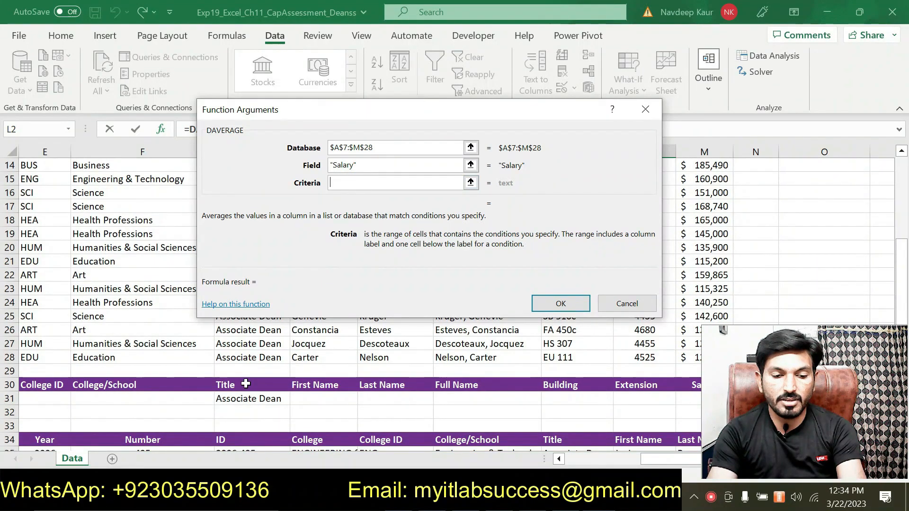
{"action": "left_click_drag", "start_coordinate": [246, 384], "coordinate": [247, 401]}
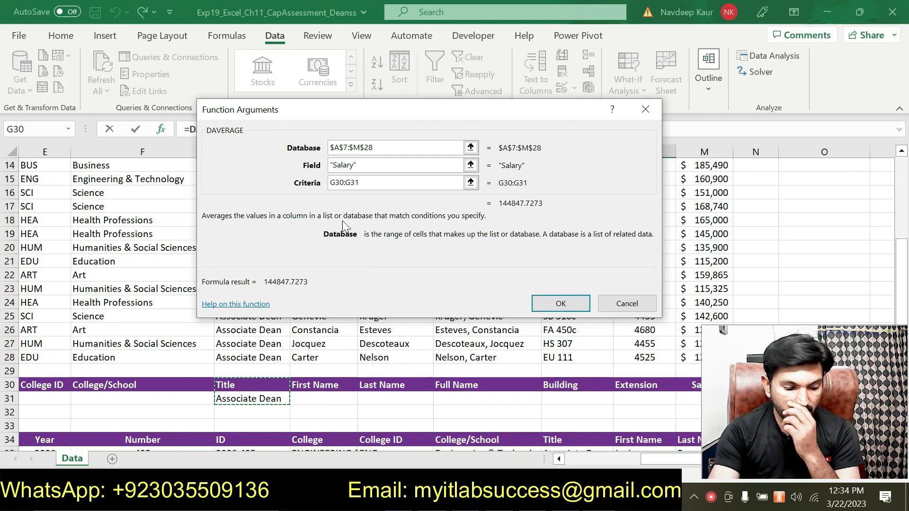
{"action": "left_click", "coordinate": [556, 304]}
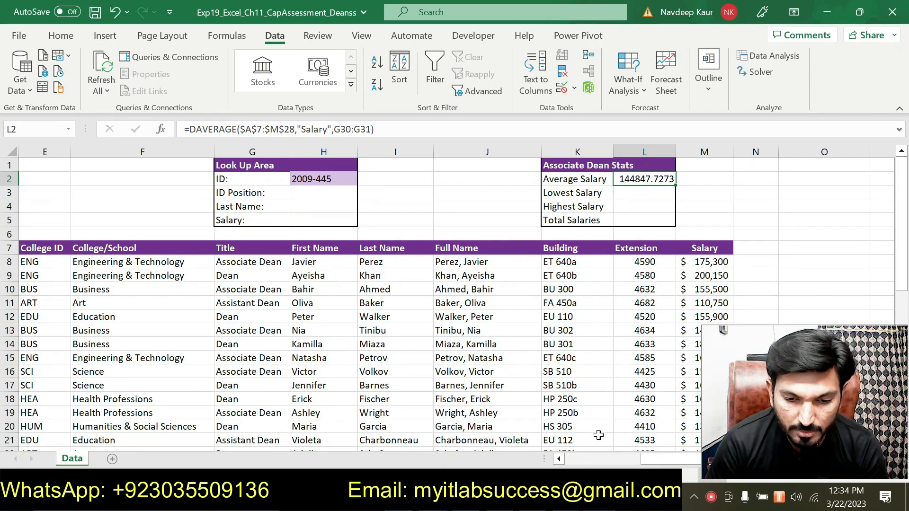
{"action": "key", "text": "alt+Tab"}
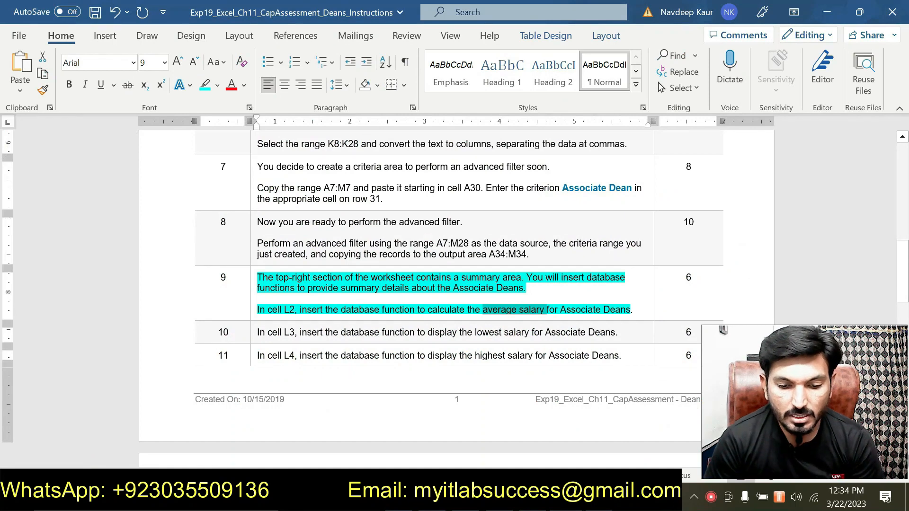
Step: Remove the highlight from the step 9 instruction text in the Word document
{"action": "left_click_drag", "start_coordinate": [632, 309], "coordinate": [334, 269]}
{"action": "left_click", "coordinate": [321, 254]}
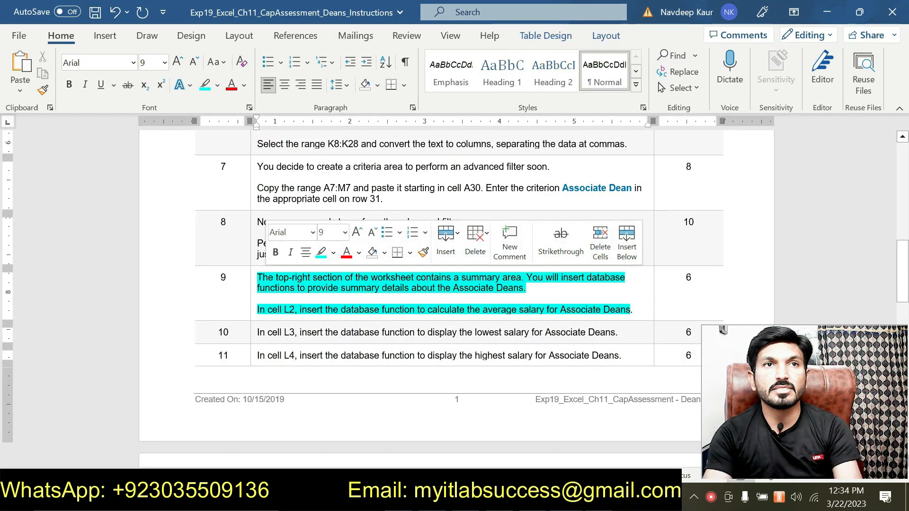
{"action": "left_click_drag", "start_coordinate": [635, 310], "coordinate": [259, 279]}
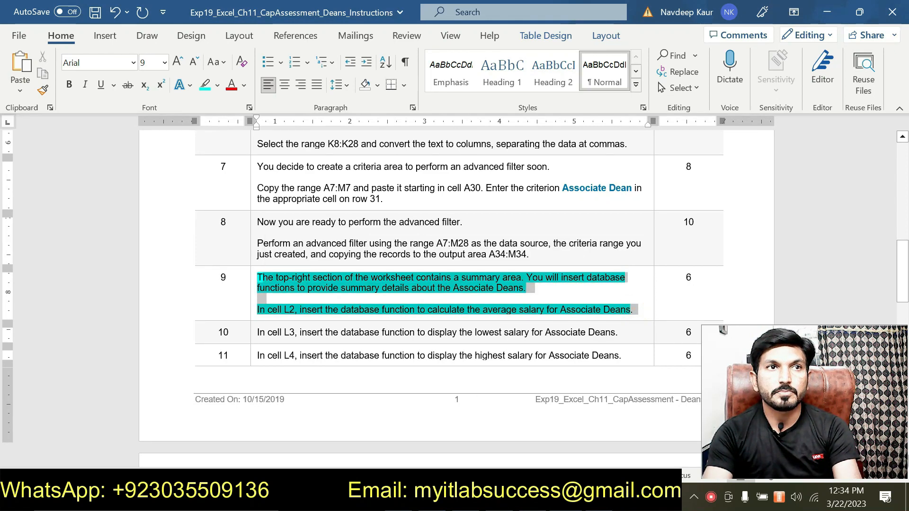
{"action": "left_click", "coordinate": [312, 254]}
{"action": "left_click_drag", "start_coordinate": [635, 310], "coordinate": [258, 278]}
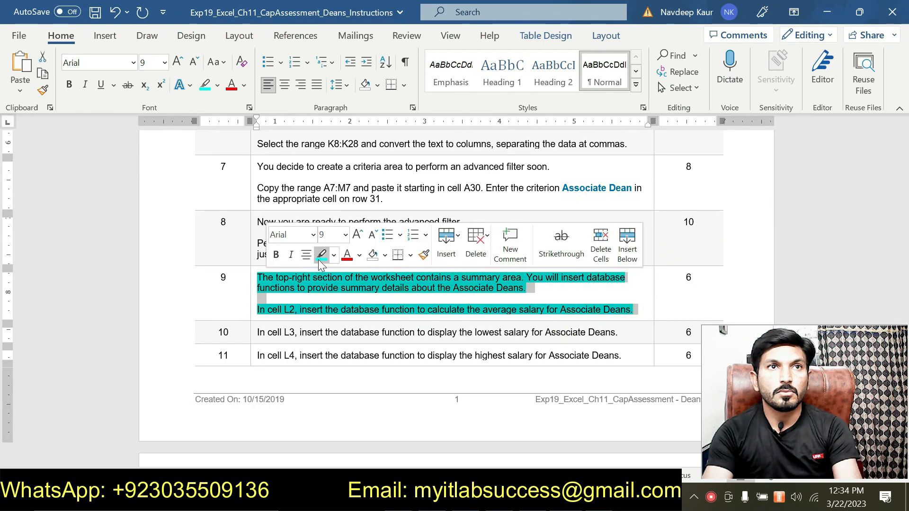
{"action": "left_click", "coordinate": [315, 256]}
Step: Highlight the step 10 instruction about the lowest salary for Associate Deans in turquoise
{"action": "scroll", "coordinate": [408, 284], "scroll_direction": "down", "scroll_amount": 2}
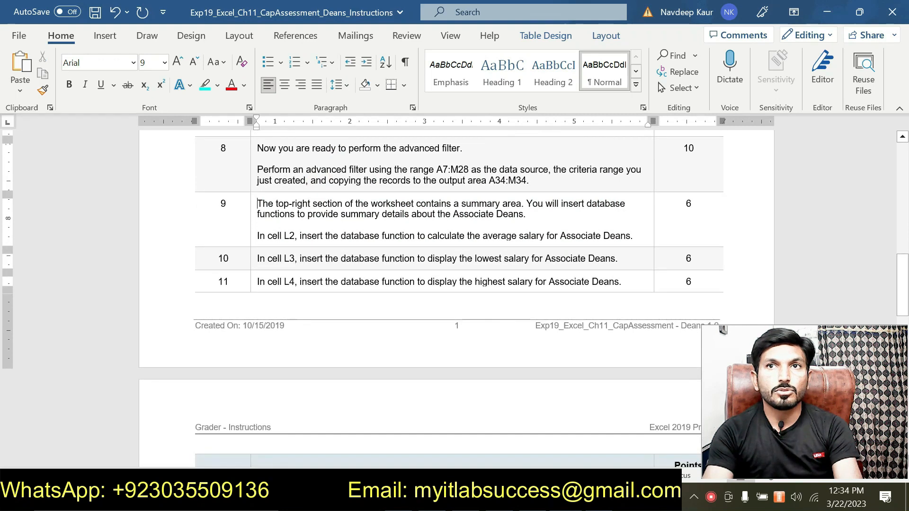
{"action": "left_click_drag", "start_coordinate": [616, 258], "coordinate": [295, 259]}
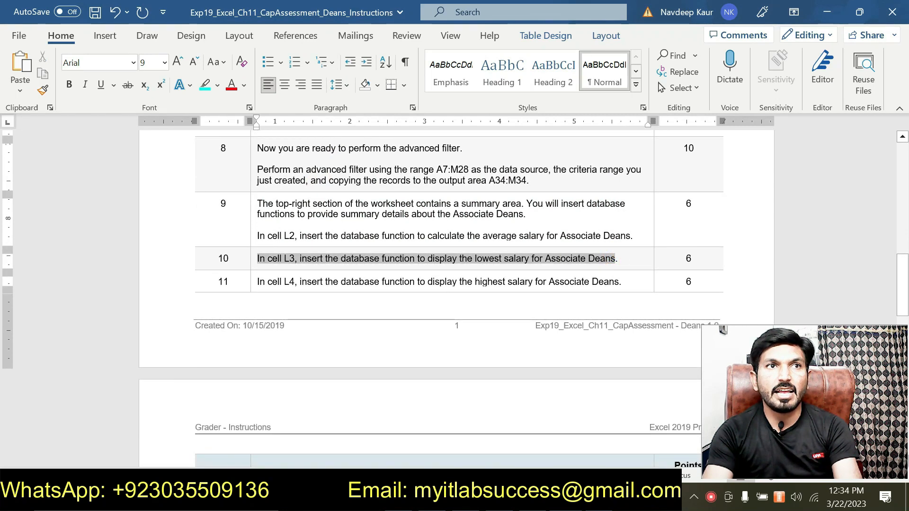
{"action": "left_click", "coordinate": [315, 236]}
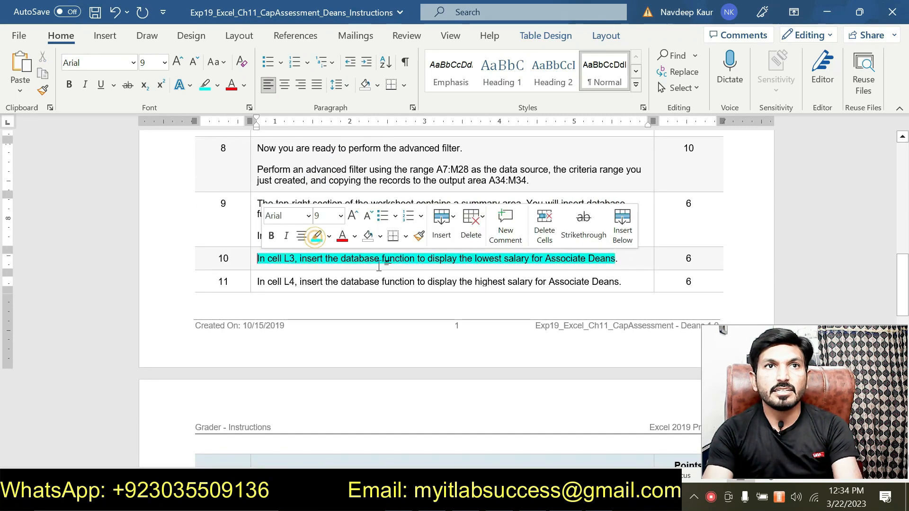
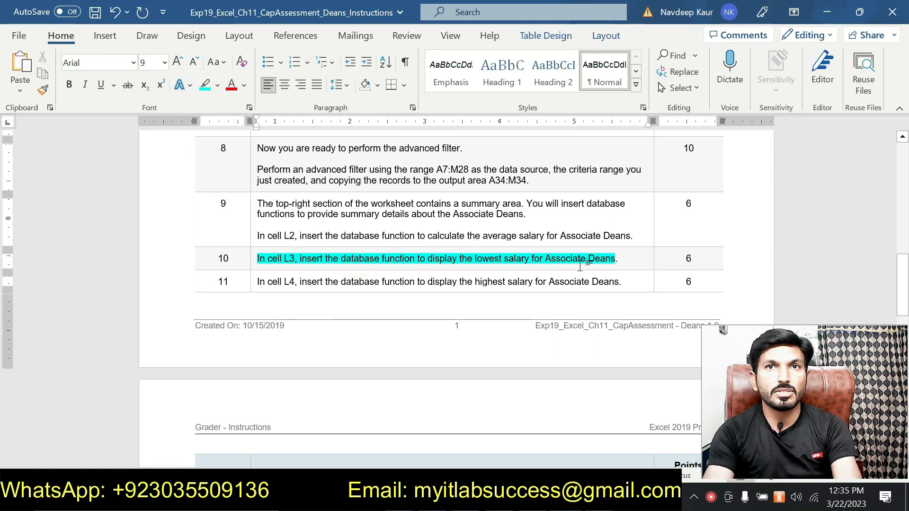
{"action": "left_click", "coordinate": [622, 258]}
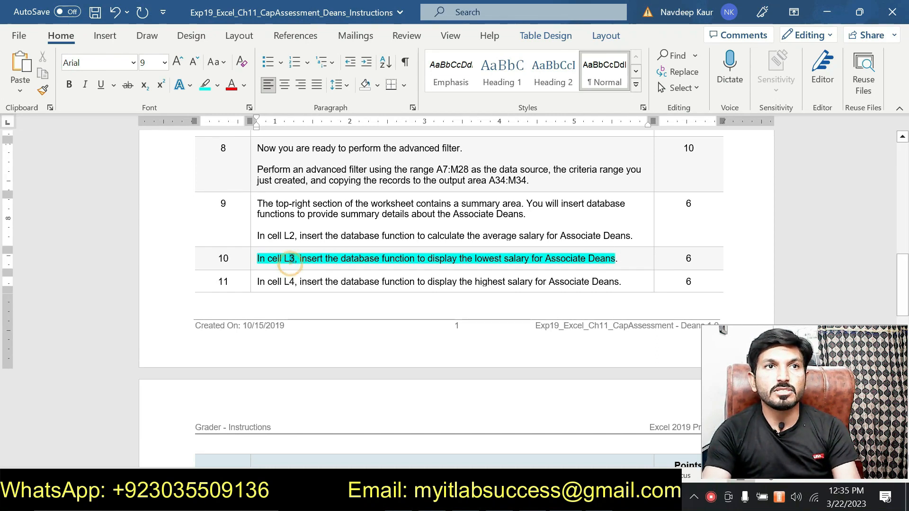
Step: Switch to the Excel workbook, start a DMIN formula in cell L3, and open its function arguments
{"action": "left_click", "coordinate": [598, 498]}
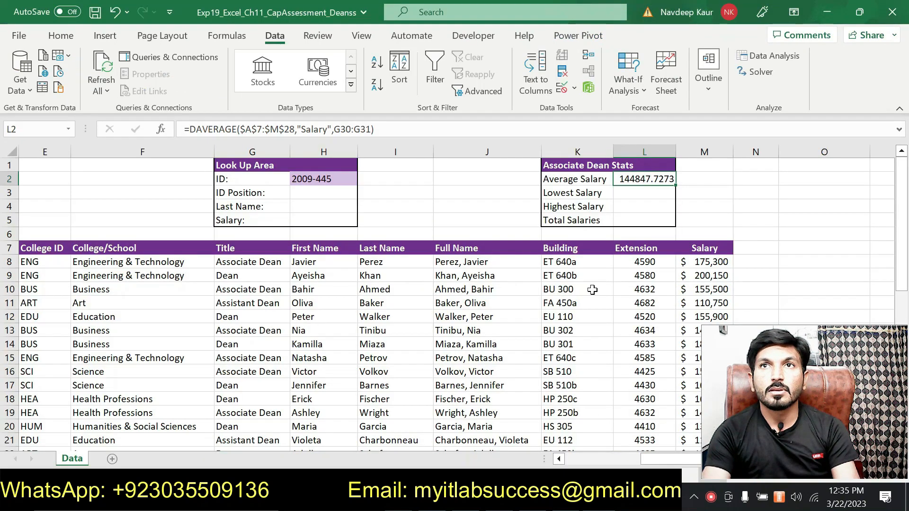
{"action": "left_click", "coordinate": [635, 194]}
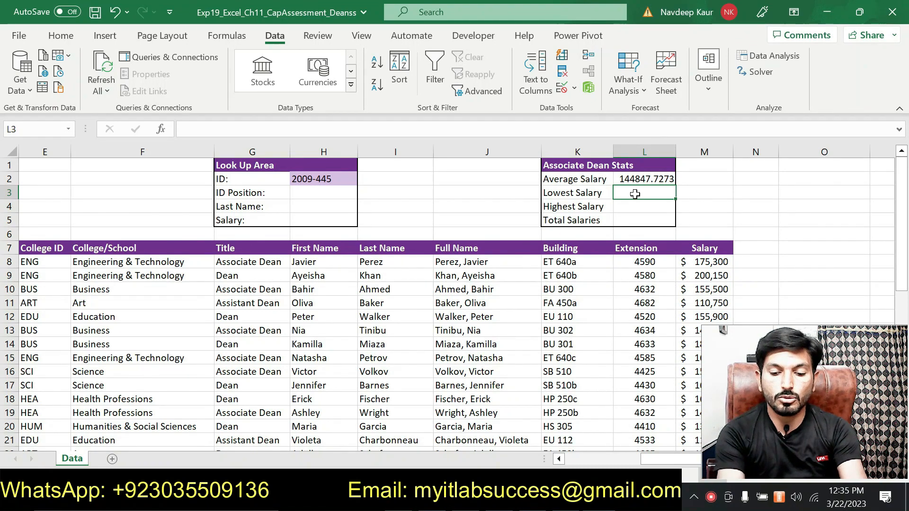
{"action": "type", "text": "=d"}
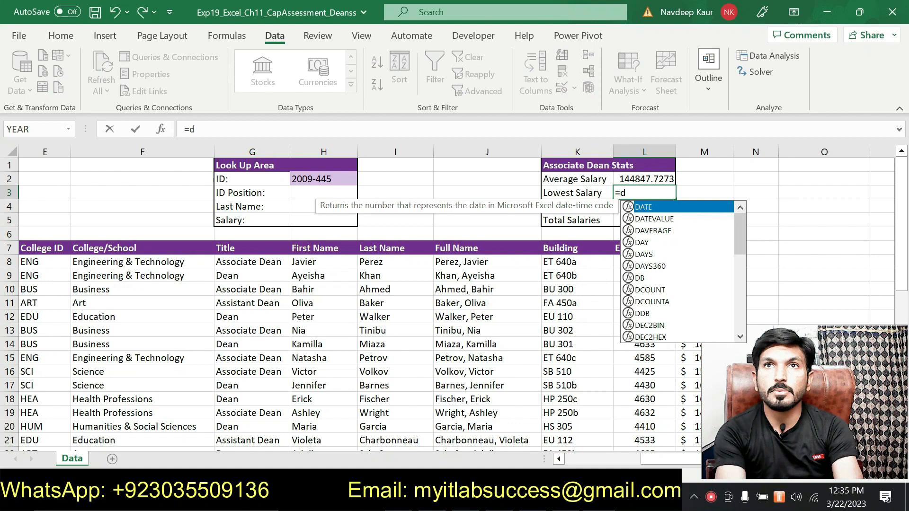
{"action": "type", "text": ","}
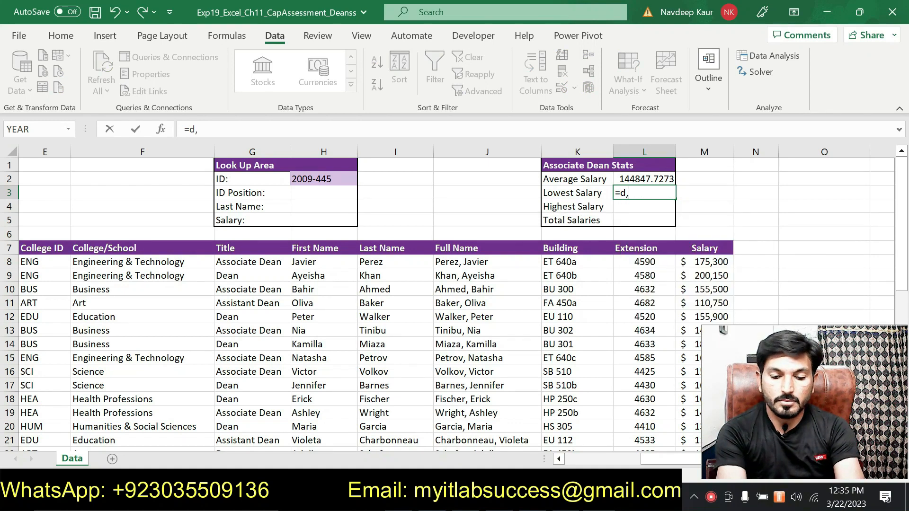
{"action": "key", "text": "BackSpace"}
{"action": "type", "text": "m"}
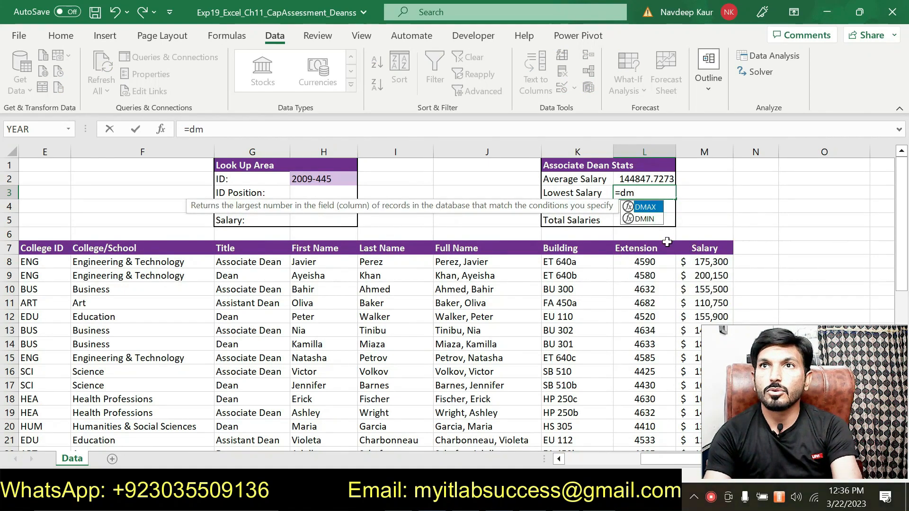
{"action": "left_click", "coordinate": [656, 219]}
{"action": "double_click", "coordinate": [656, 219]}
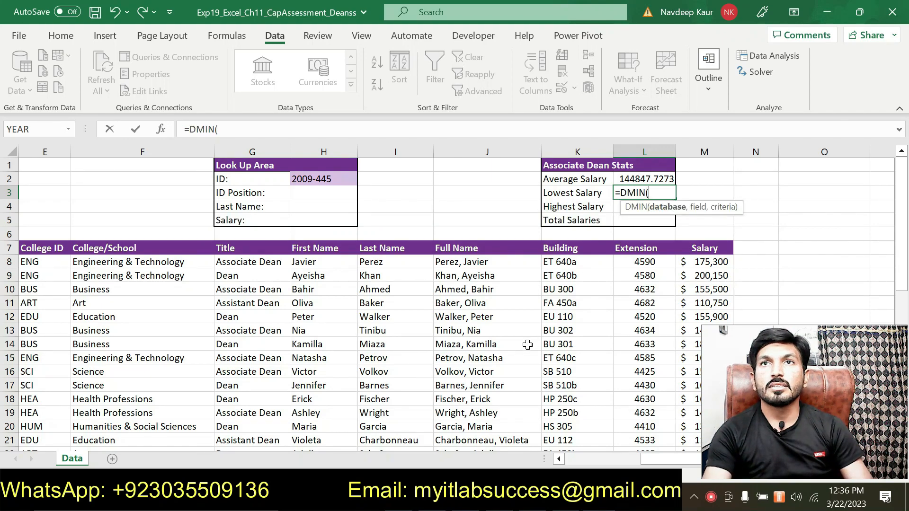
{"action": "left_click", "coordinate": [163, 130]}
{"action": "left_click_drag", "start_coordinate": [381, 126], "coordinate": [403, 117]}
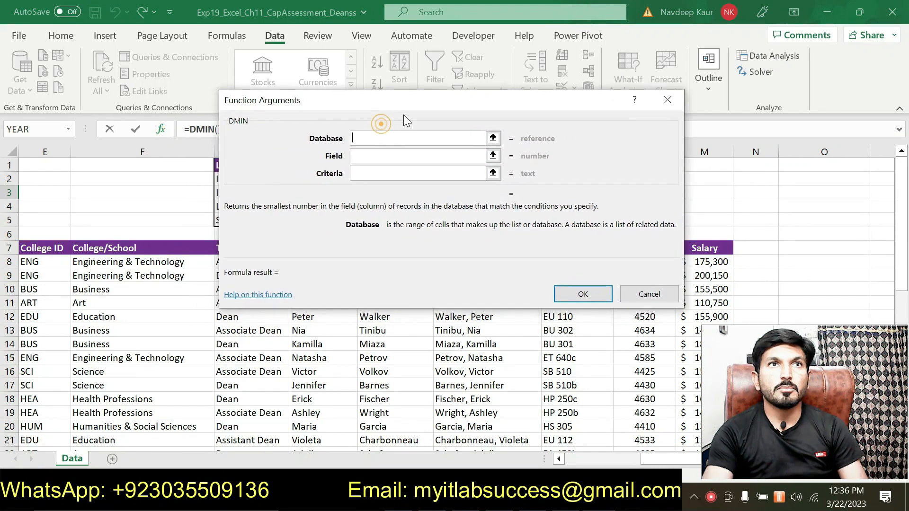
Step: Set the DMIN database argument to the absolute range $A$7:$M$28
{"action": "left_click", "coordinate": [379, 137]}
{"action": "left_click_drag", "start_coordinate": [649, 459], "coordinate": [571, 458]}
{"action": "left_click_drag", "start_coordinate": [38, 251], "coordinate": [708, 426]}
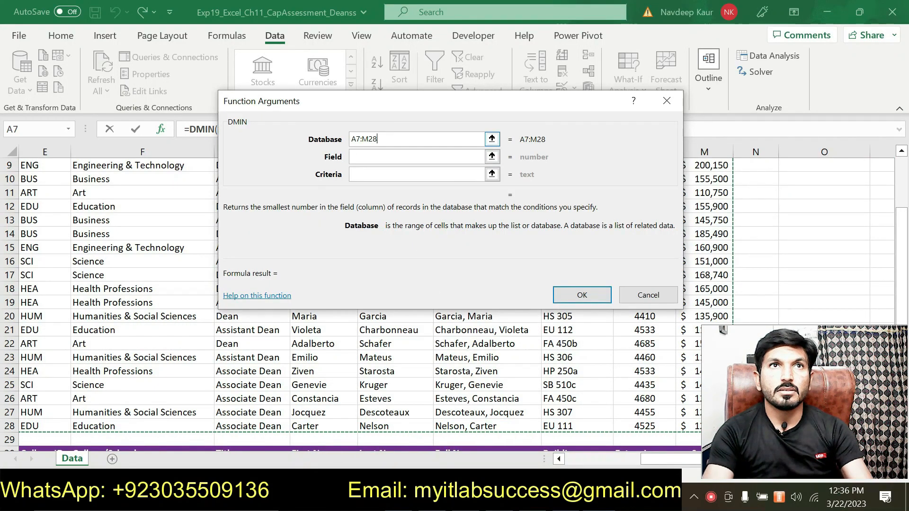
{"action": "left_click", "coordinate": [352, 139]}
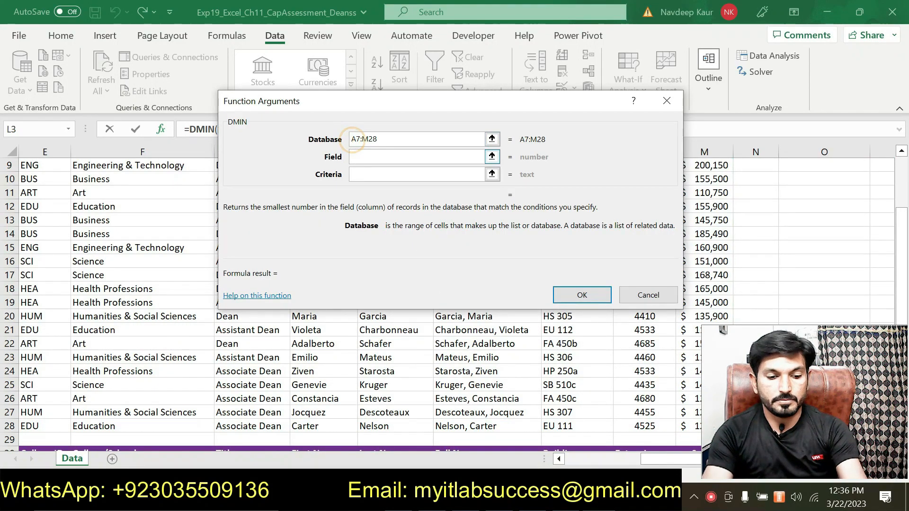
{"action": "type", "text": "$"}
{"action": "key", "text": "Right"}
{"action": "type", "text": "$"}
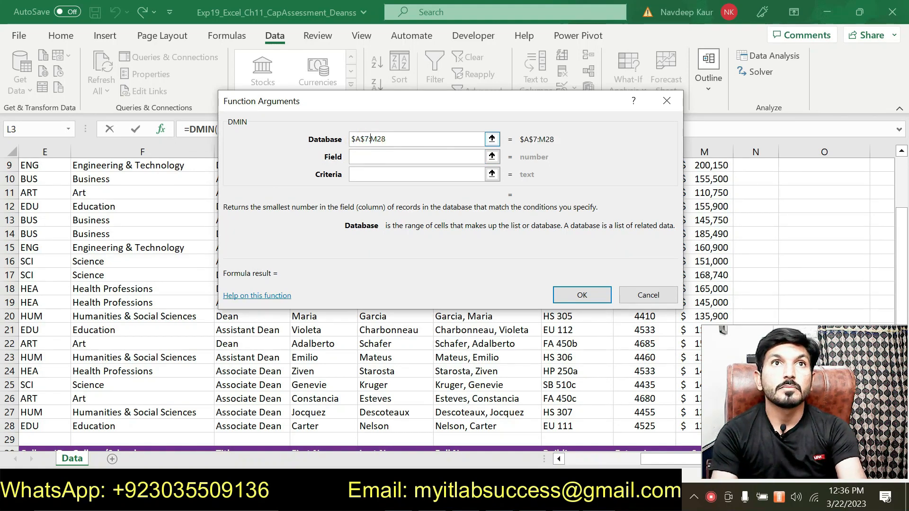
{"action": "key", "text": "Right"}
{"action": "type", "text": "$"}
{"action": "key", "text": "Right"}
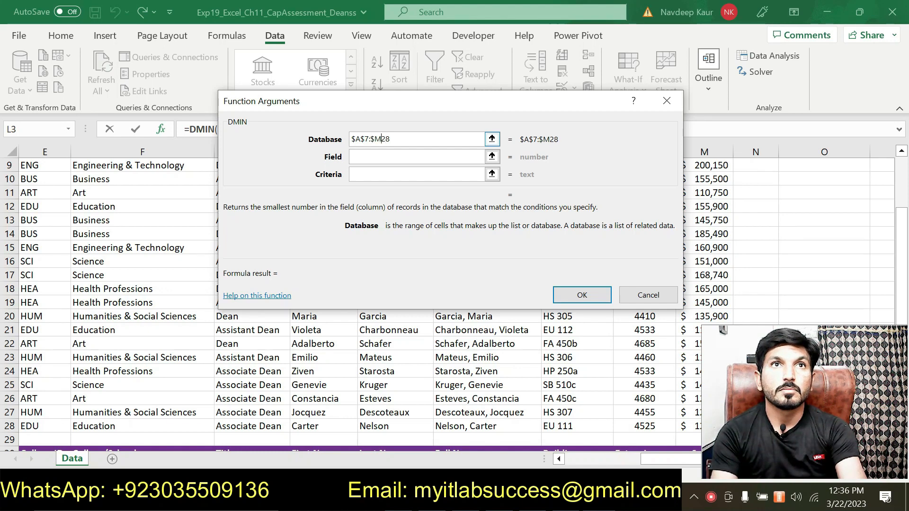
{"action": "type", "text": "$"}
Step: Set the DMIN field argument to "Salary"
{"action": "left_click", "coordinate": [415, 159]}
{"action": "type", "text": "\"Salar"}
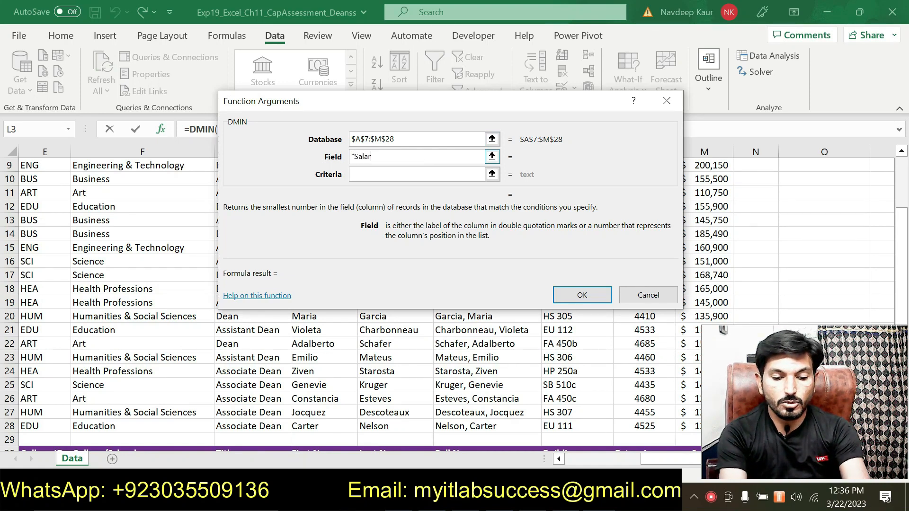
{"action": "type", "text": "y"}
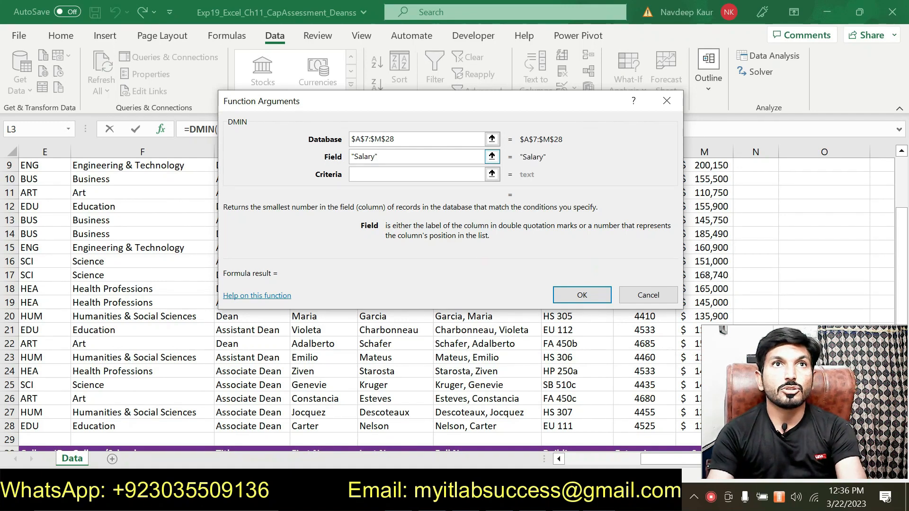
Step: Set the DMIN criteria argument to G30:G31 and complete the formula in L3
{"action": "left_click", "coordinate": [383, 174]}
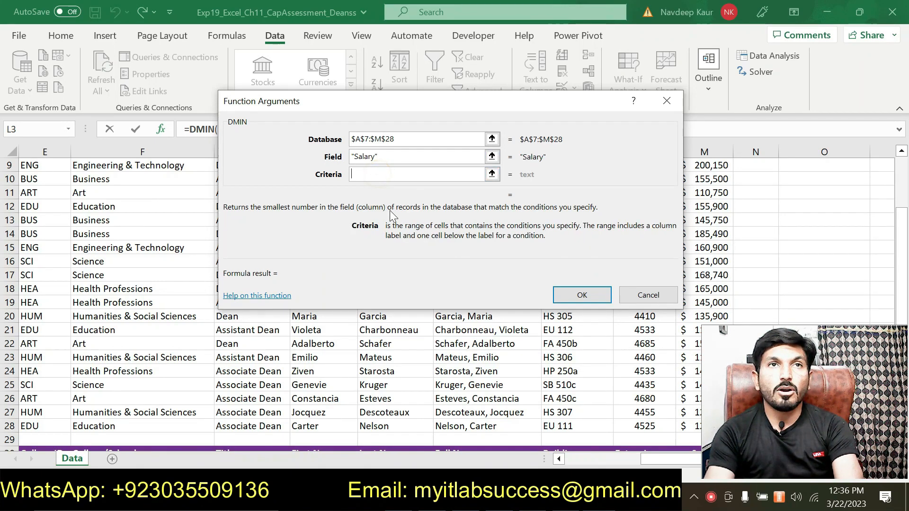
{"action": "scroll", "coordinate": [408, 322], "scroll_direction": "down", "scroll_amount": 1}
{"action": "left_click", "coordinate": [233, 412]}
{"action": "left_click_drag", "start_coordinate": [233, 412], "coordinate": [233, 429]}
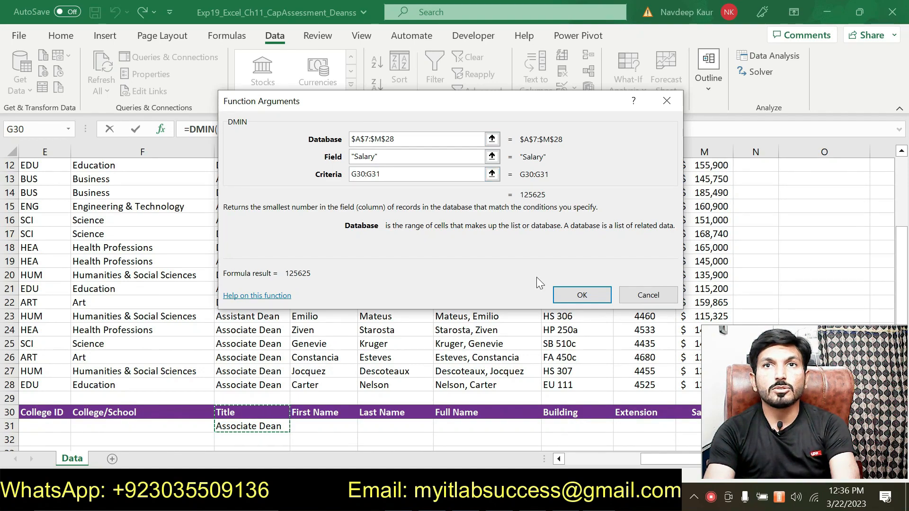
{"action": "left_click", "coordinate": [583, 296]}
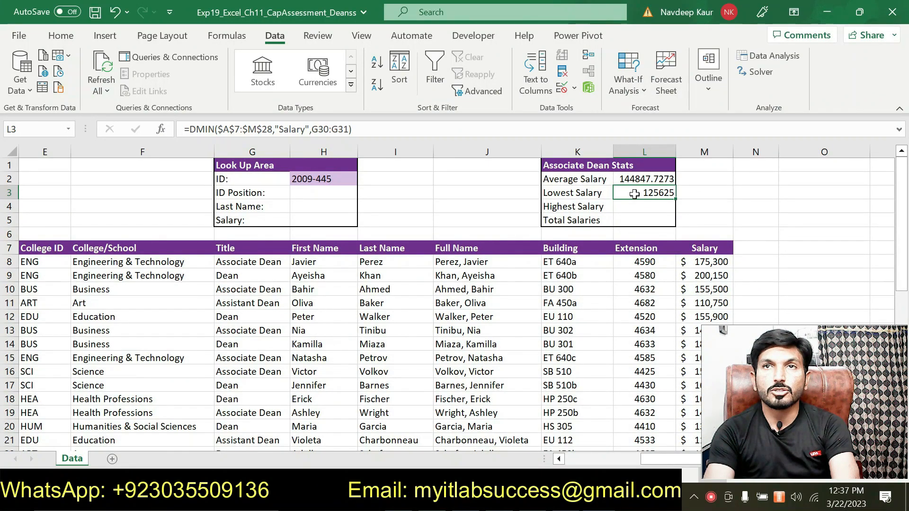
Step: Return to the Word instructions and remove the highlight from the step 10 text
{"action": "key", "text": "alt+Tab"}
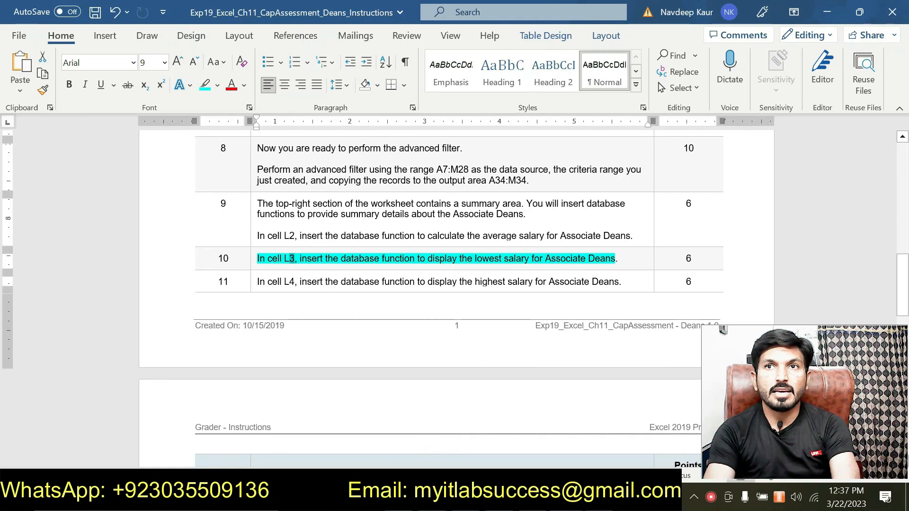
{"action": "left_click_drag", "start_coordinate": [291, 259], "coordinate": [615, 260]}
{"action": "left_click", "coordinate": [345, 274]}
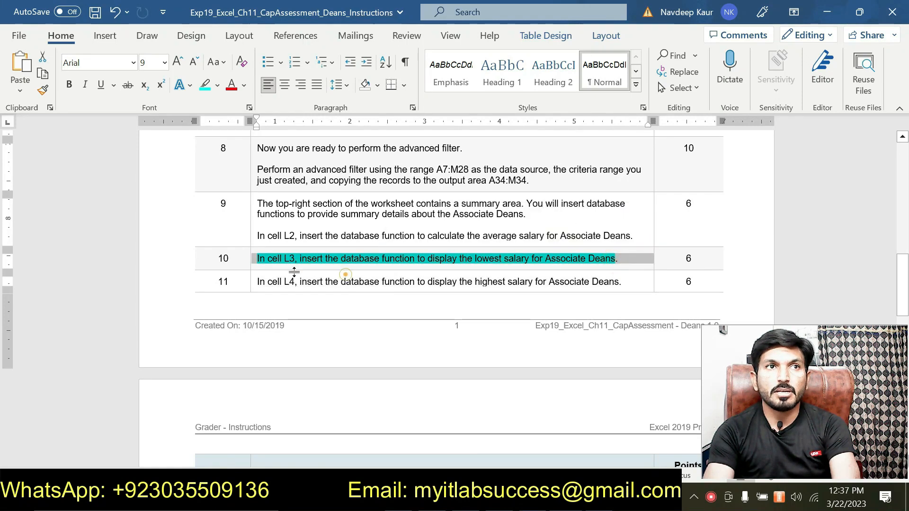
{"action": "left_click", "coordinate": [265, 261]}
{"action": "left_click_drag", "start_coordinate": [260, 259], "coordinate": [615, 262]}
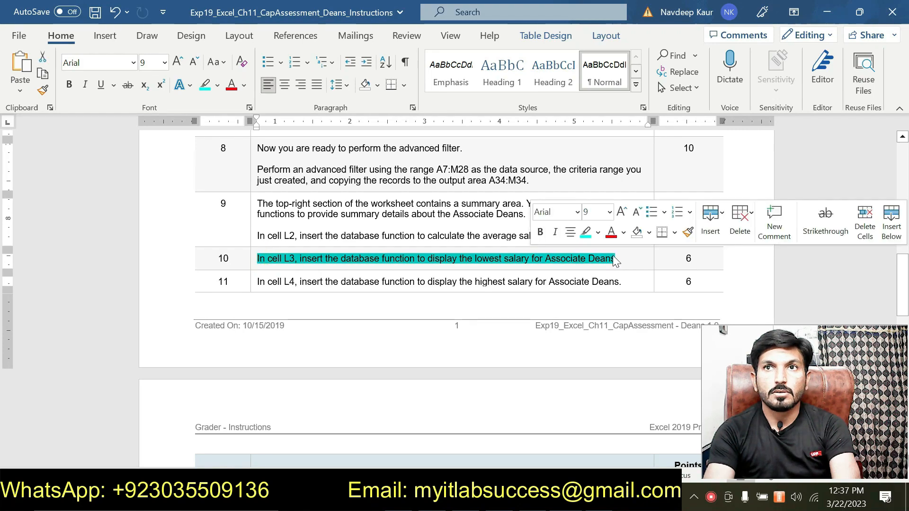
{"action": "left_click", "coordinate": [586, 232]}
Step: Highlight the step 11 instruction about the highest salary in turquoise and review what cell L4 requires
{"action": "scroll", "coordinate": [585, 234], "scroll_direction": "down", "scroll_amount": 5}
{"action": "scroll", "coordinate": [455, 294], "scroll_direction": "down", "scroll_amount": 10}
{"action": "scroll", "coordinate": [454, 294], "scroll_direction": "up", "scroll_amount": 7}
{"action": "scroll", "coordinate": [451, 284], "scroll_direction": "up", "scroll_amount": 10}
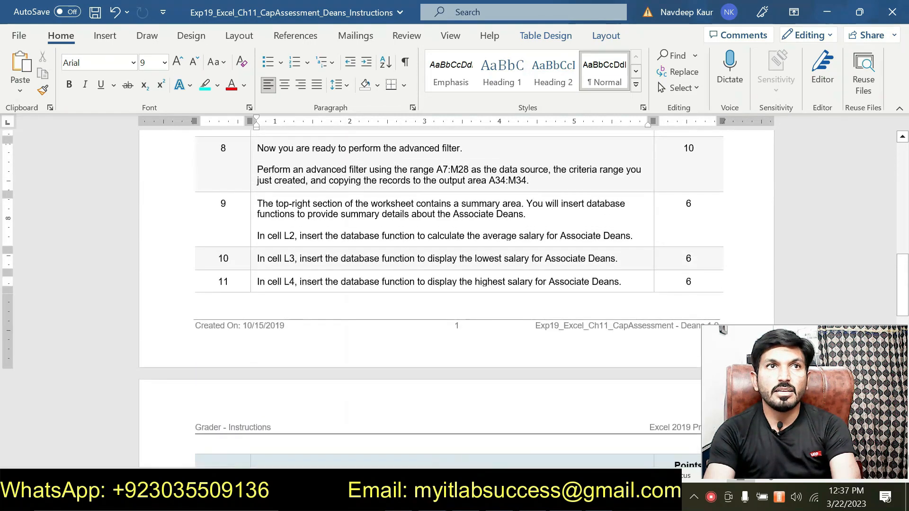
{"action": "scroll", "coordinate": [447, 289], "scroll_direction": "down", "scroll_amount": 3}
{"action": "scroll", "coordinate": [450, 289], "scroll_direction": "up", "scroll_amount": 2}
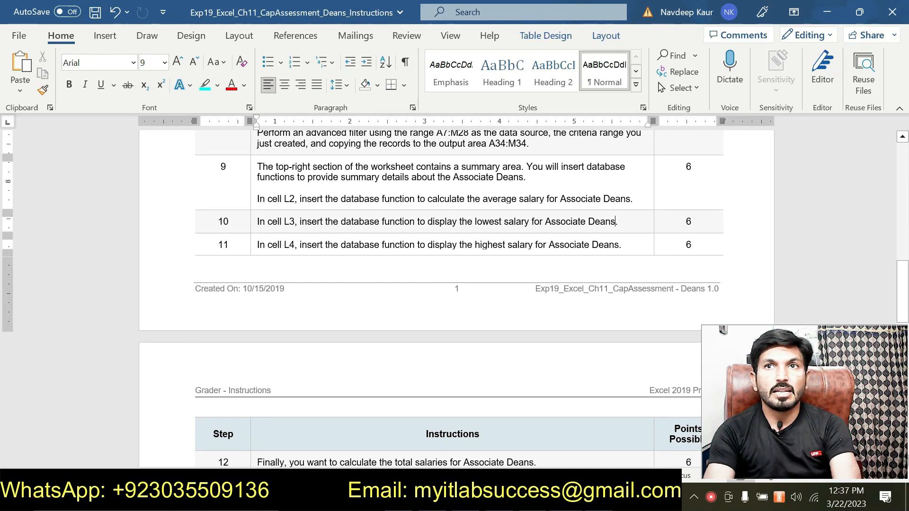
{"action": "left_click_drag", "start_coordinate": [622, 245], "coordinate": [257, 245]}
{"action": "left_click", "coordinate": [315, 222]}
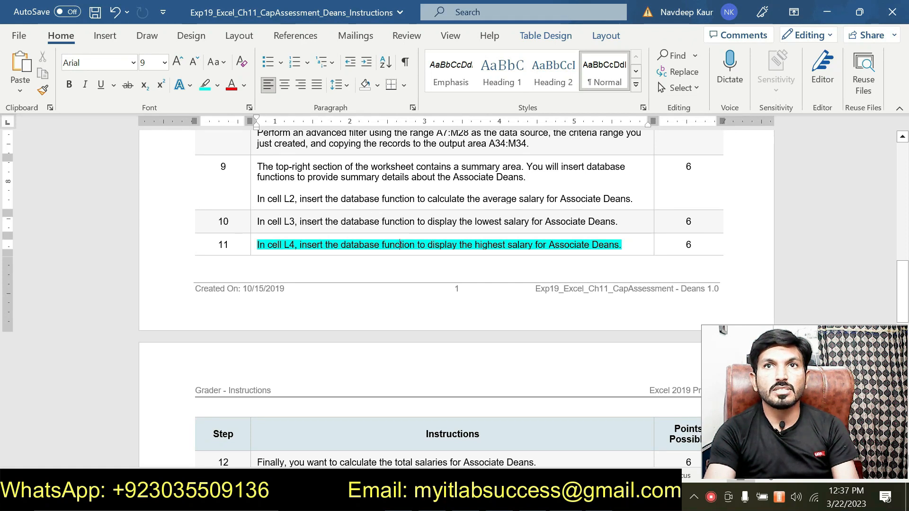
{"action": "double_click", "coordinate": [564, 221]}
{"action": "left_click", "coordinate": [503, 245]}
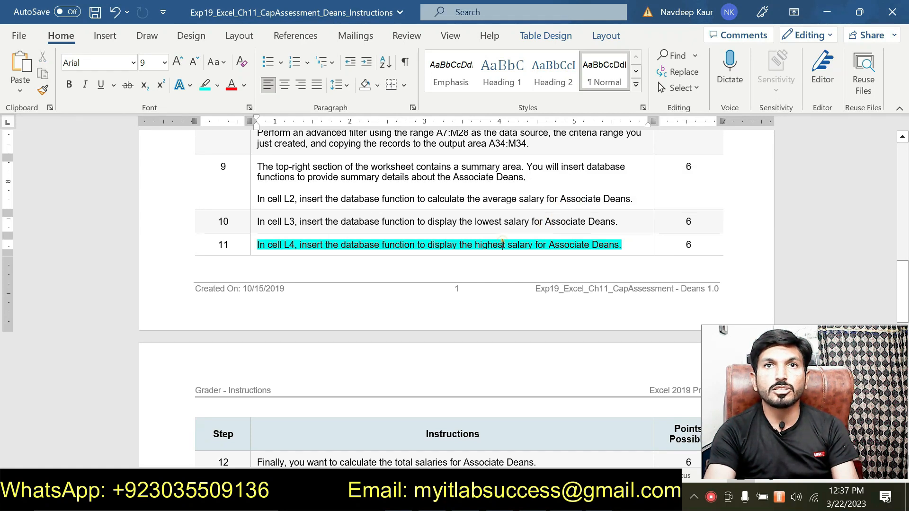
{"action": "left_click_drag", "start_coordinate": [476, 245], "coordinate": [621, 245]}
{"action": "left_click", "coordinate": [476, 245]}
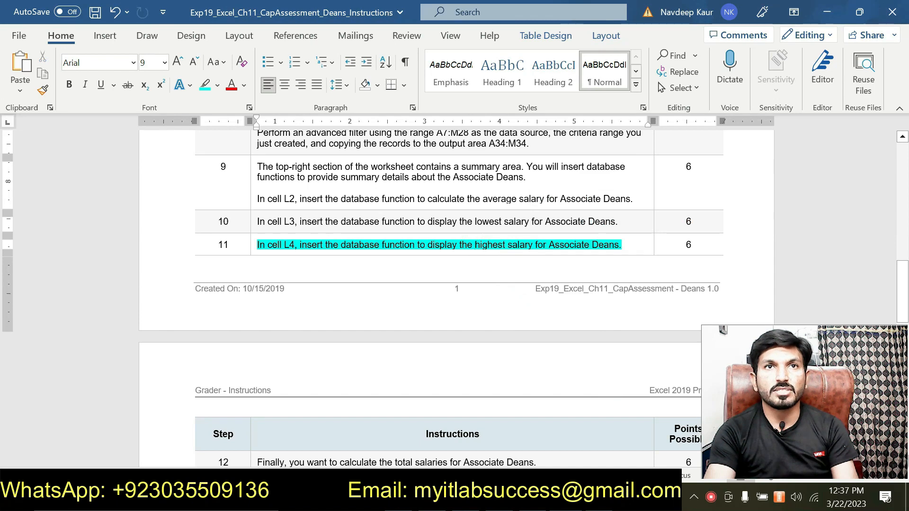
Step: Switch to the Excel workbook and start a DMAX function in cell L4 with its function arguments open
{"action": "key", "text": "alt+Tab"}
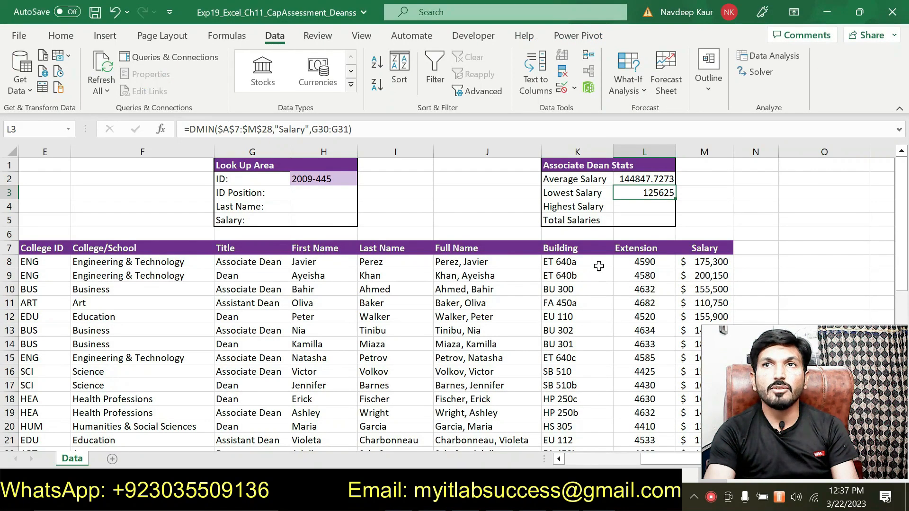
{"action": "left_click", "coordinate": [621, 206]}
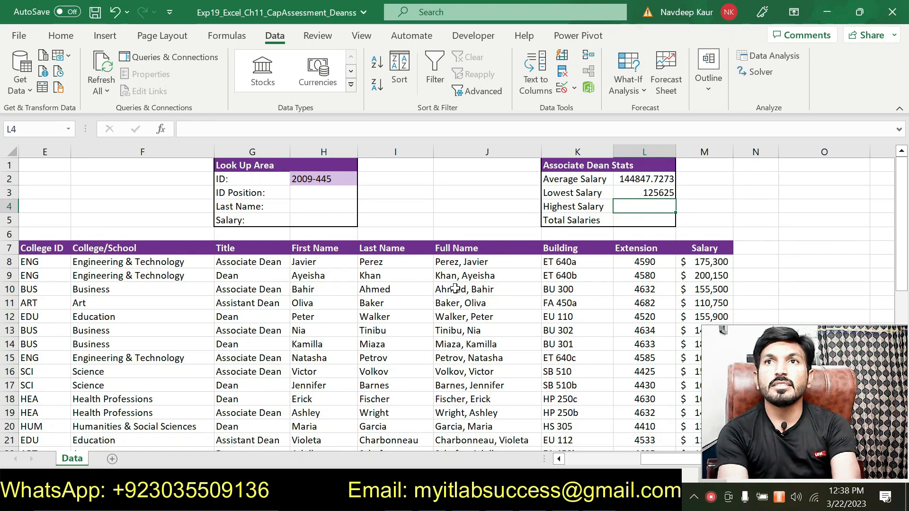
{"action": "type", "text": "="}
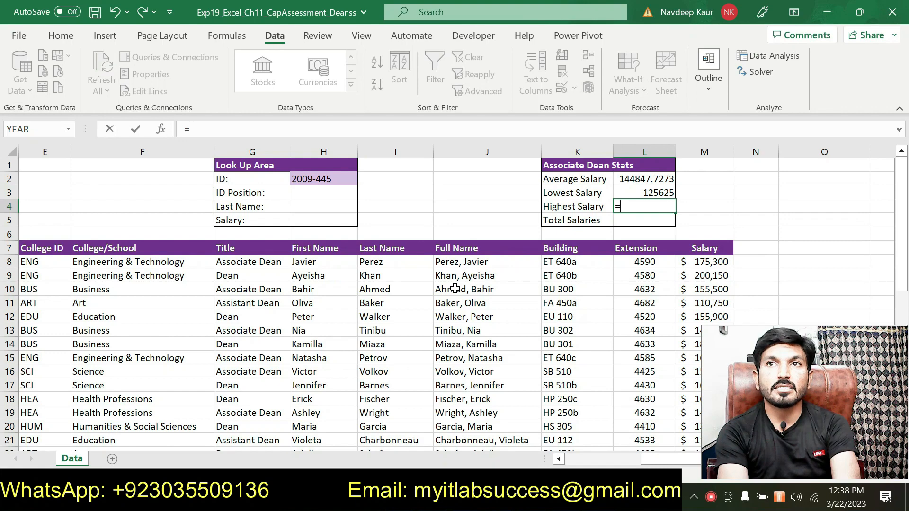
{"action": "type", "text": "dm"}
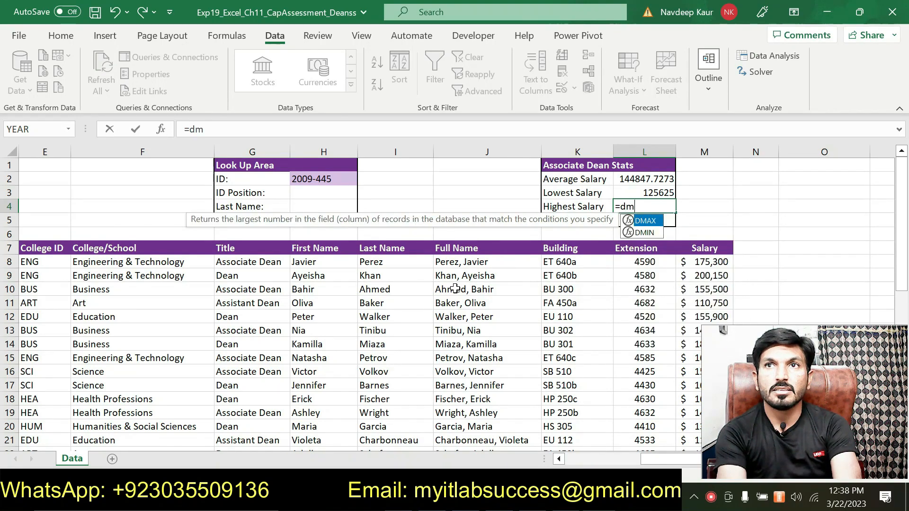
{"action": "double_click", "coordinate": [638, 222]}
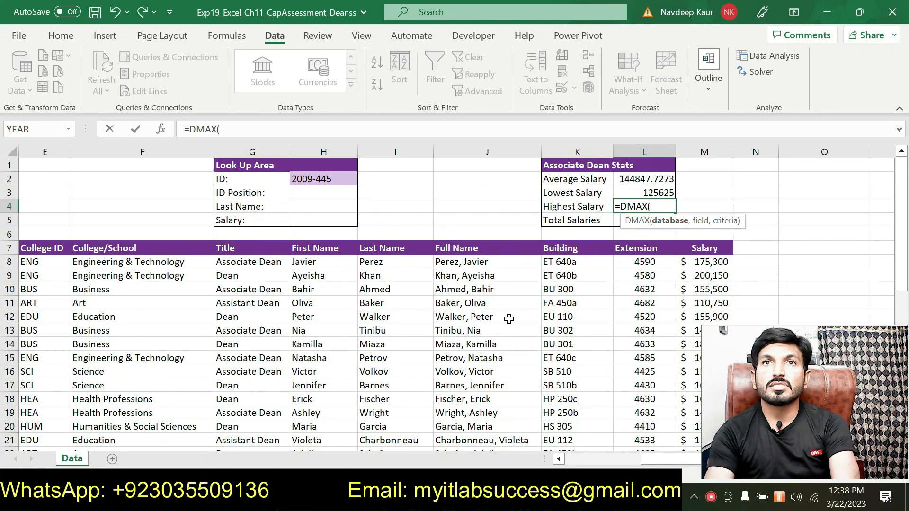
{"action": "left_click", "coordinate": [162, 130]}
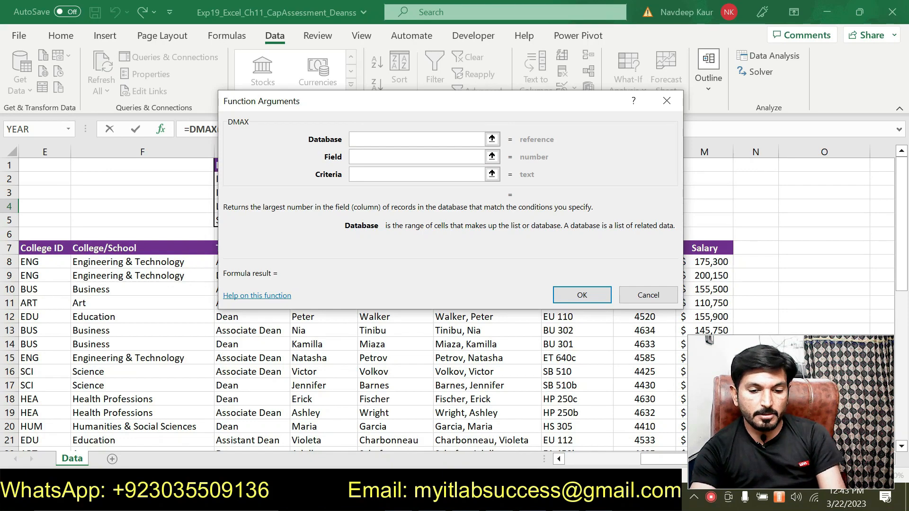
Step: Set the DMAX database argument to the absolute range $A$7:$M$28
{"action": "left_click", "coordinate": [587, 460]}
{"action": "left_click_drag", "start_coordinate": [29, 251], "coordinate": [708, 429]}
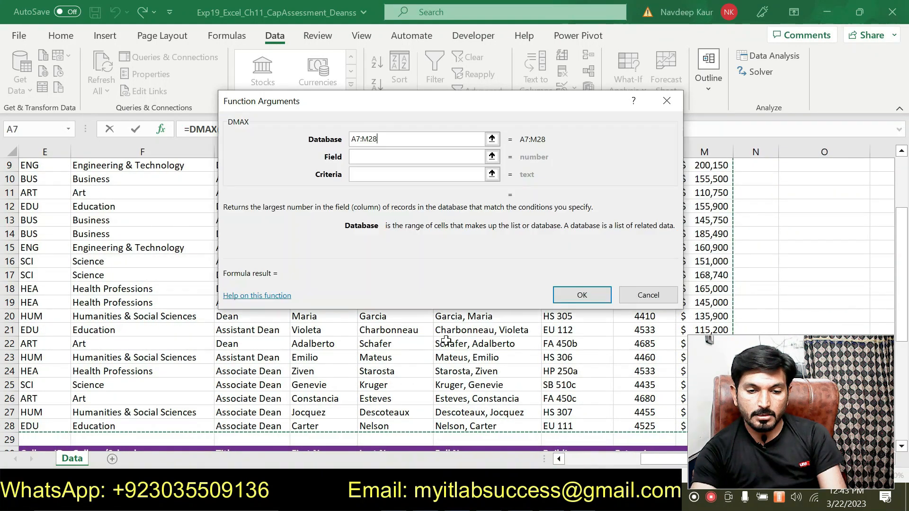
{"action": "left_click", "coordinate": [356, 137]}
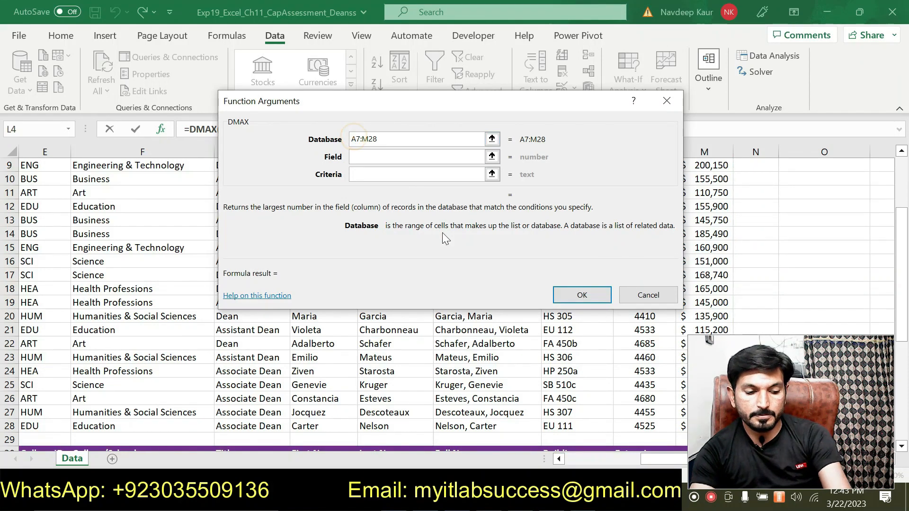
{"action": "type", "text": "$"}
{"action": "left_click", "coordinate": [360, 138]}
{"action": "type", "text": "$"}
{"action": "left_click", "coordinate": [371, 137]}
{"action": "type", "text": "$"}
{"action": "left_click", "coordinate": [384, 139]}
{"action": "type", "text": "$"}
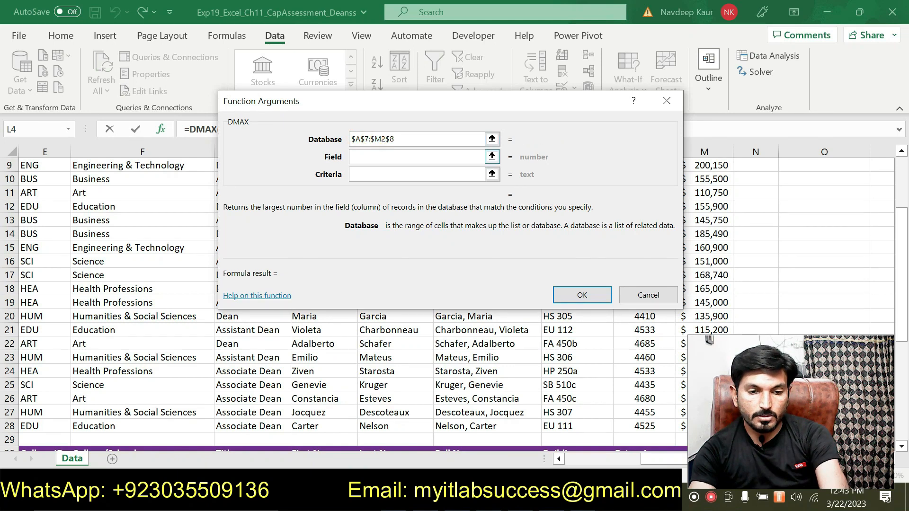
{"action": "key", "text": "BackSpace"}
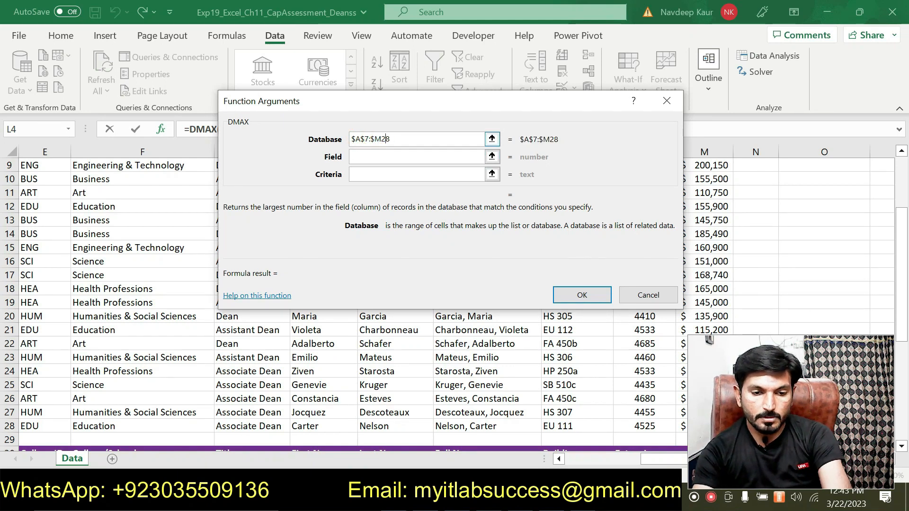
{"action": "left_click", "coordinate": [384, 138]}
{"action": "type", "text": "$"}
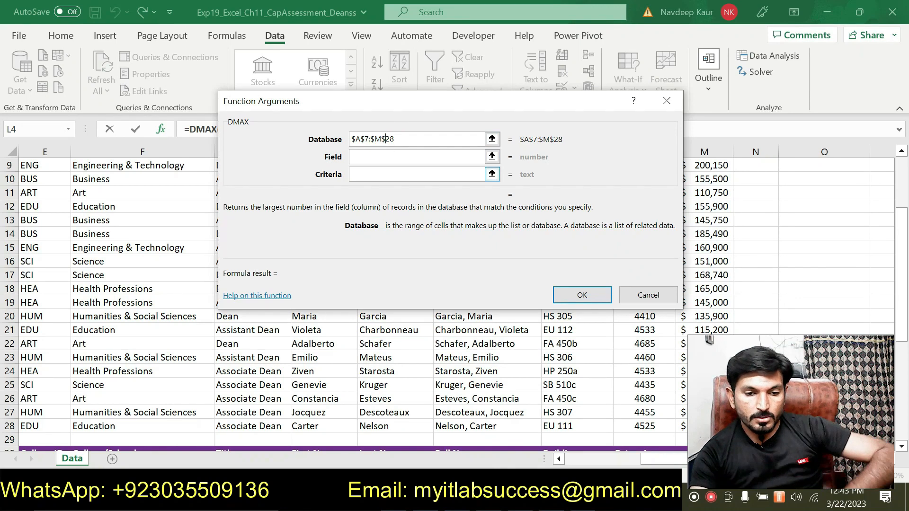
Step: Set the DMAX field argument to "Salary"
{"action": "left_click", "coordinate": [377, 155]}
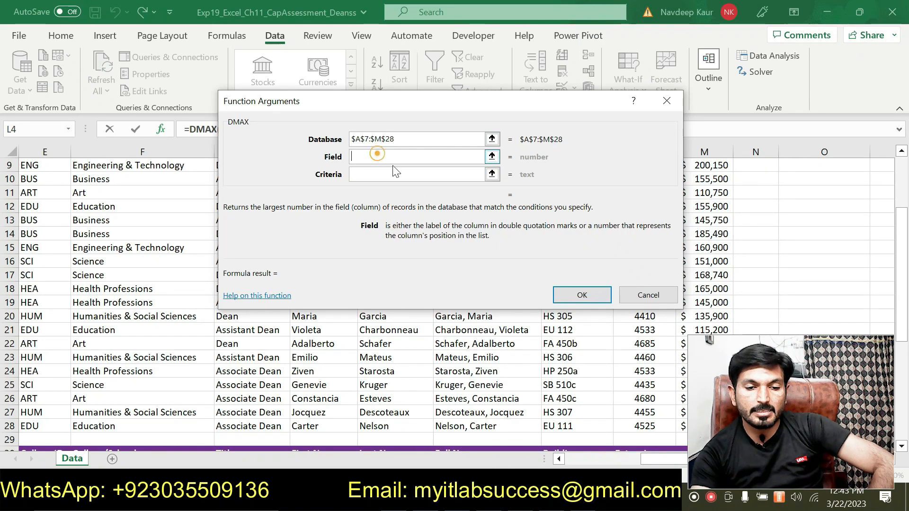
{"action": "type", "text": "\"Sa"}
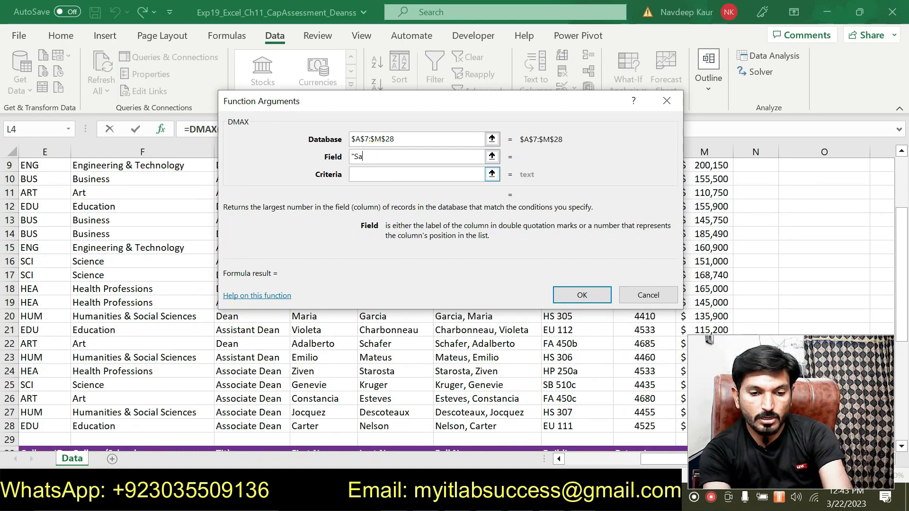
{"action": "type", "text": "lary\""}
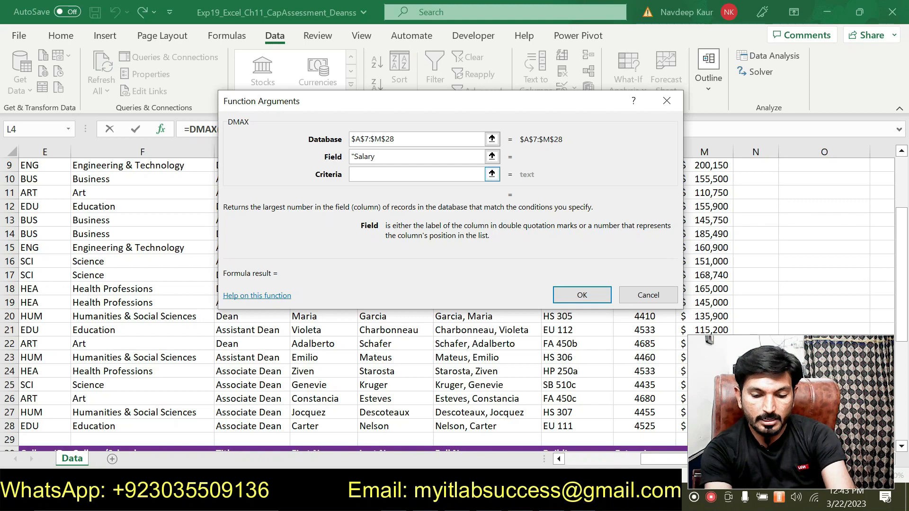
Step: Set the DMAX criteria argument to G30:G31 and complete the formula in L4
{"action": "left_click", "coordinate": [366, 176]}
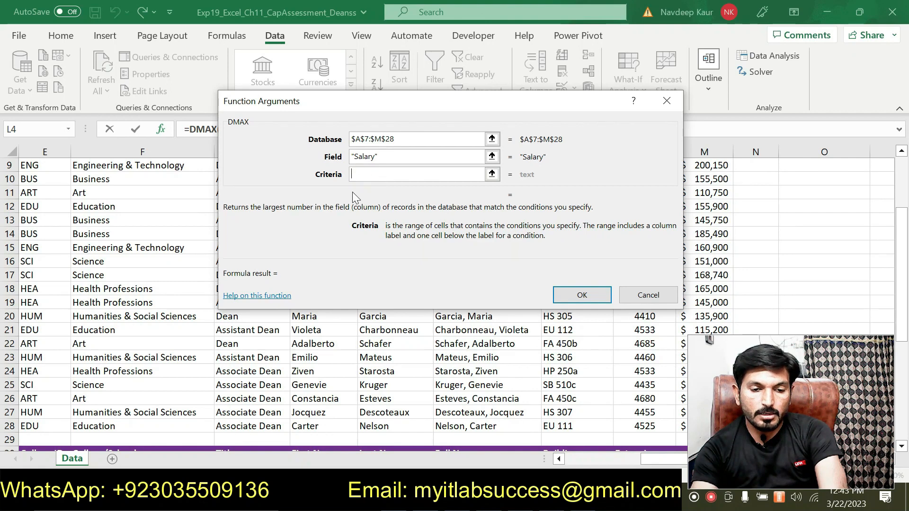
{"action": "scroll", "coordinate": [308, 331], "scroll_direction": "down", "scroll_amount": 2}
{"action": "left_click", "coordinate": [248, 375]}
{"action": "left_click_drag", "start_coordinate": [249, 375], "coordinate": [249, 386]}
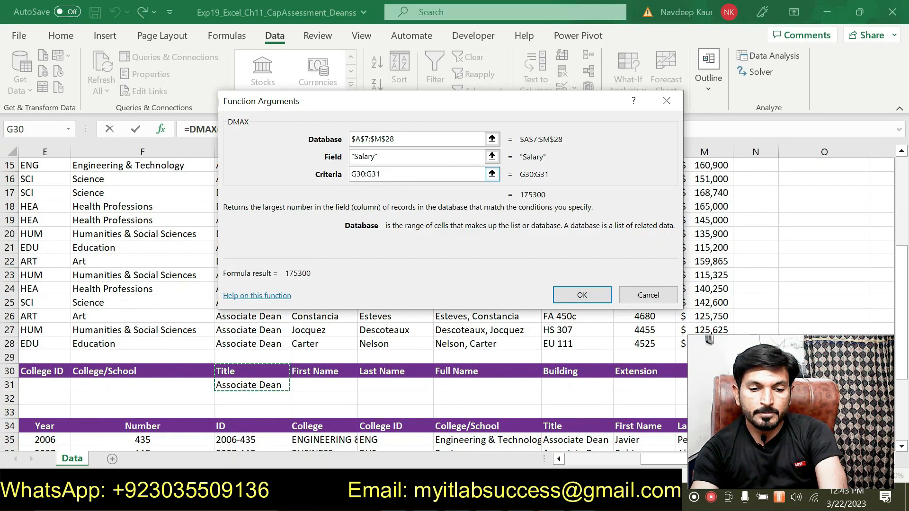
{"action": "scroll", "coordinate": [380, 251], "scroll_direction": "up", "scroll_amount": 2}
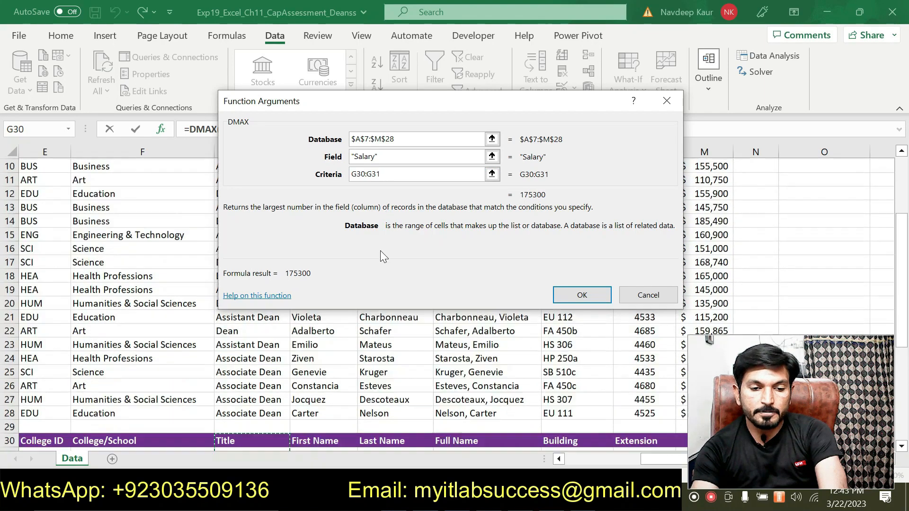
{"action": "scroll", "coordinate": [384, 256], "scroll_direction": "up", "scroll_amount": 1}
{"action": "left_click", "coordinate": [582, 294]}
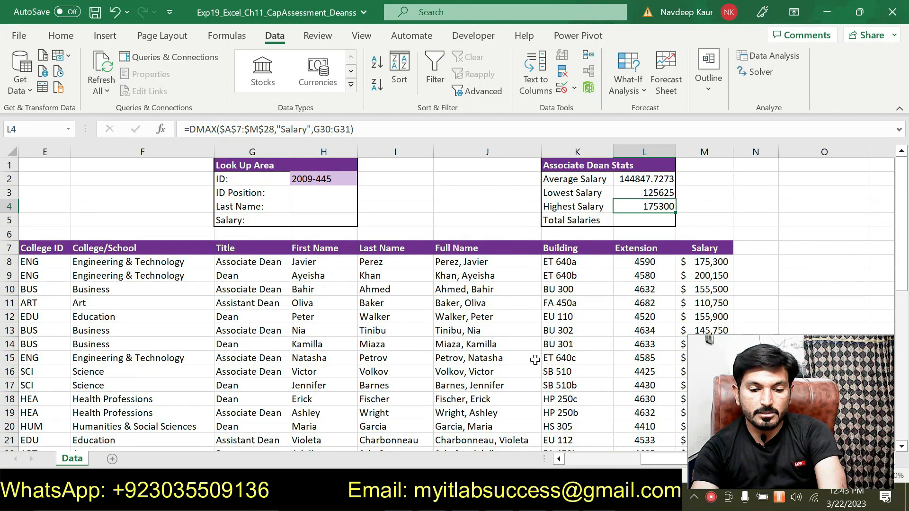
Step: Return to the Word instructions and remove the highlight from the step 11 text about the highest salary
{"action": "key", "text": "alt+Tab"}
{"action": "scroll", "coordinate": [367, 286], "scroll_direction": "up", "scroll_amount": 5}
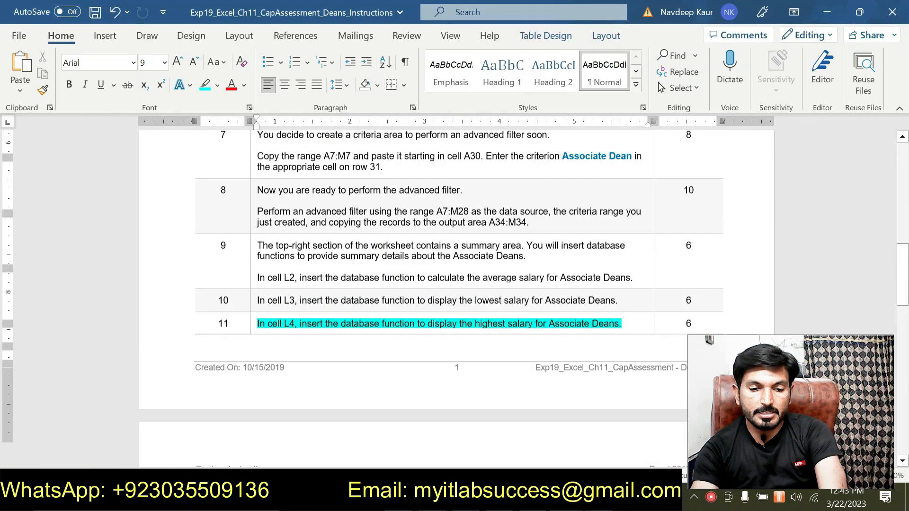
{"action": "scroll", "coordinate": [455, 294], "scroll_direction": "down", "scroll_amount": 15}
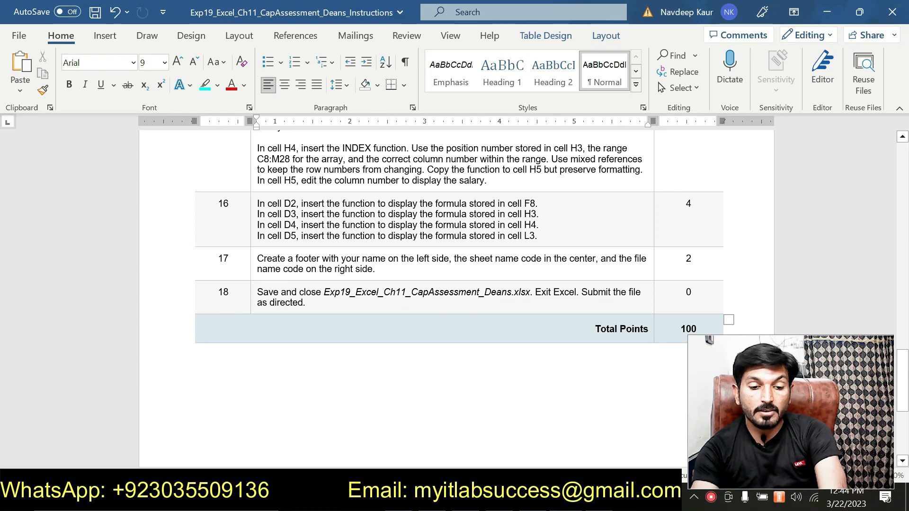
{"action": "scroll", "coordinate": [455, 284], "scroll_direction": "up", "scroll_amount": 1}
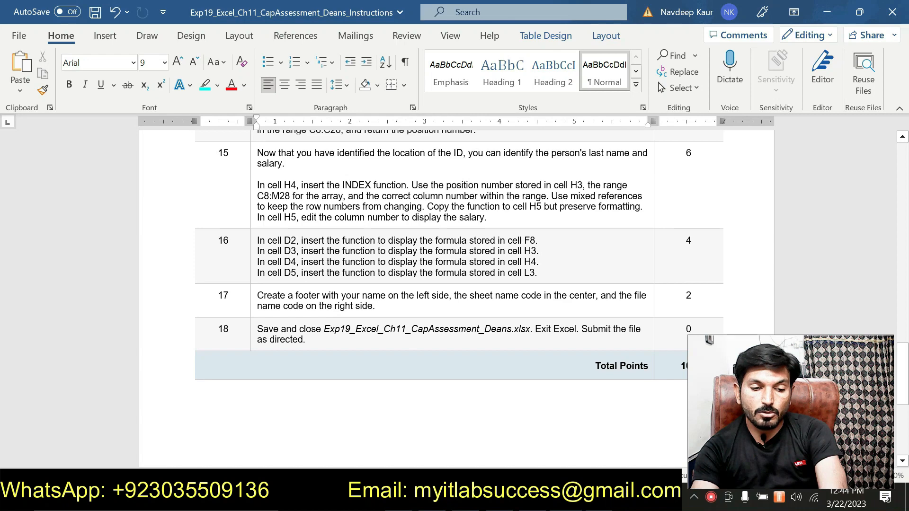
{"action": "scroll", "coordinate": [455, 284], "scroll_direction": "up", "scroll_amount": 3}
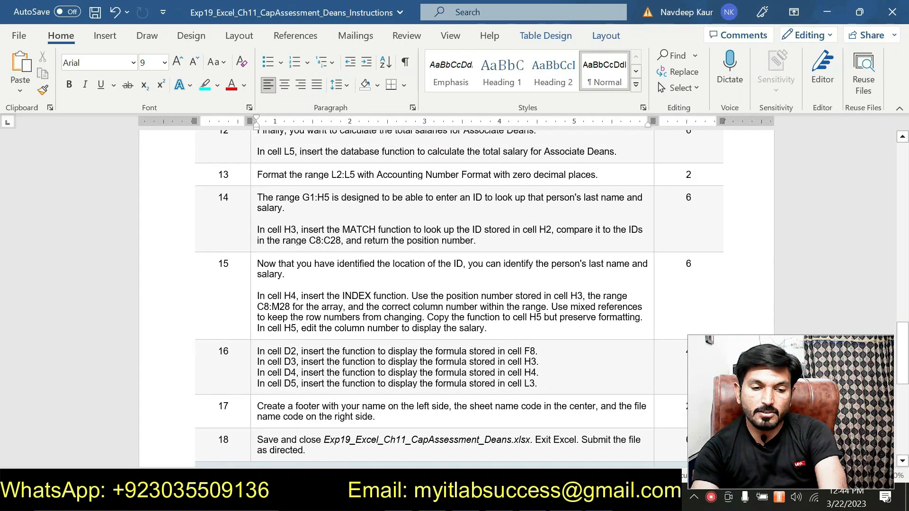
{"action": "scroll", "coordinate": [455, 284], "scroll_direction": "up", "scroll_amount": 2}
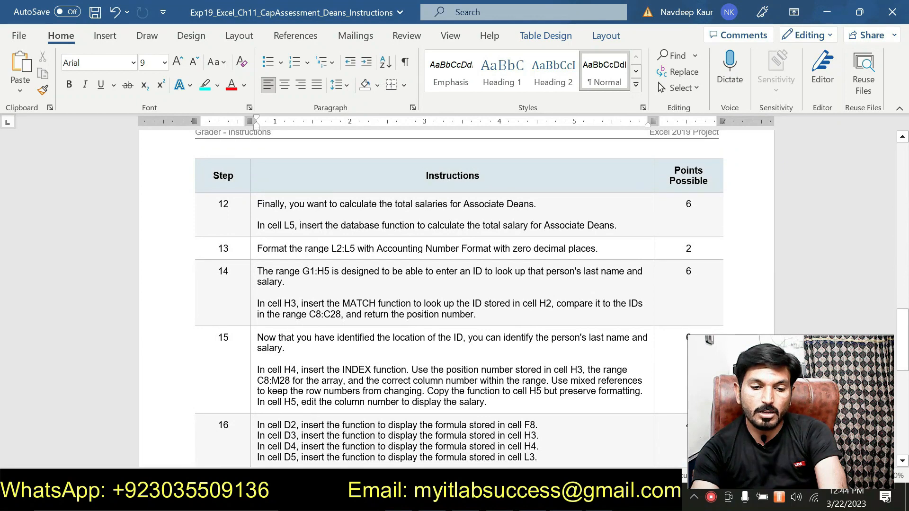
{"action": "scroll", "coordinate": [379, 331], "scroll_direction": "up", "scroll_amount": 7}
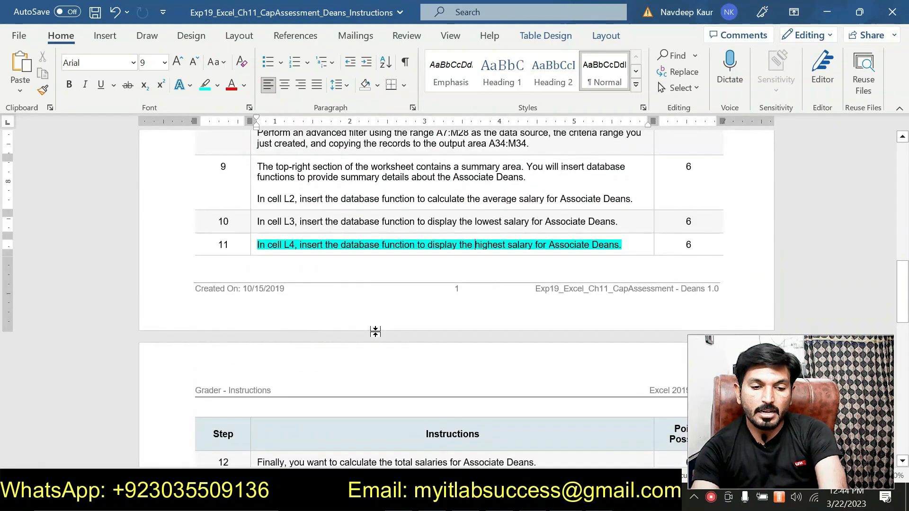
{"action": "left_click_drag", "start_coordinate": [627, 247], "coordinate": [258, 245]}
{"action": "left_click", "coordinate": [313, 221]}
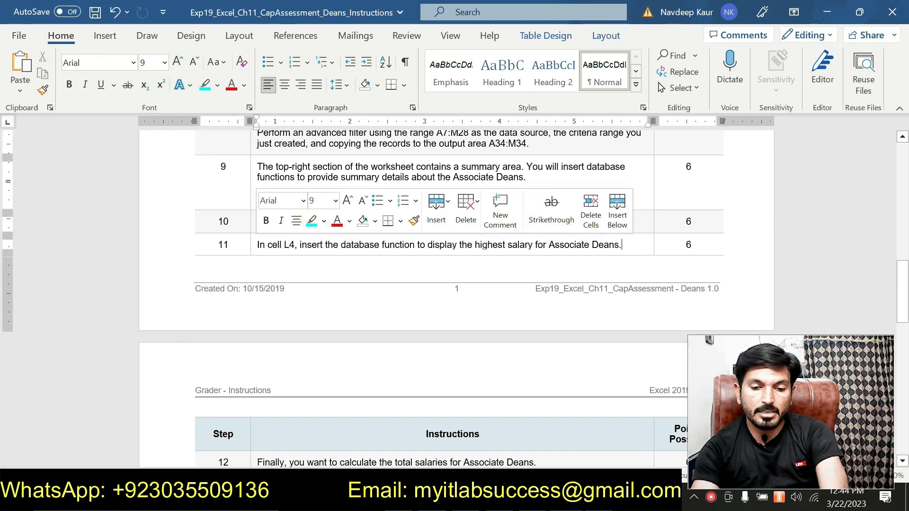
{"action": "left_click", "coordinate": [631, 245]}
Step: Review the completed instruction steps on the first page and the remaining steps from step 12 on
{"action": "scroll", "coordinate": [379, 294], "scroll_direction": "up", "scroll_amount": 3}
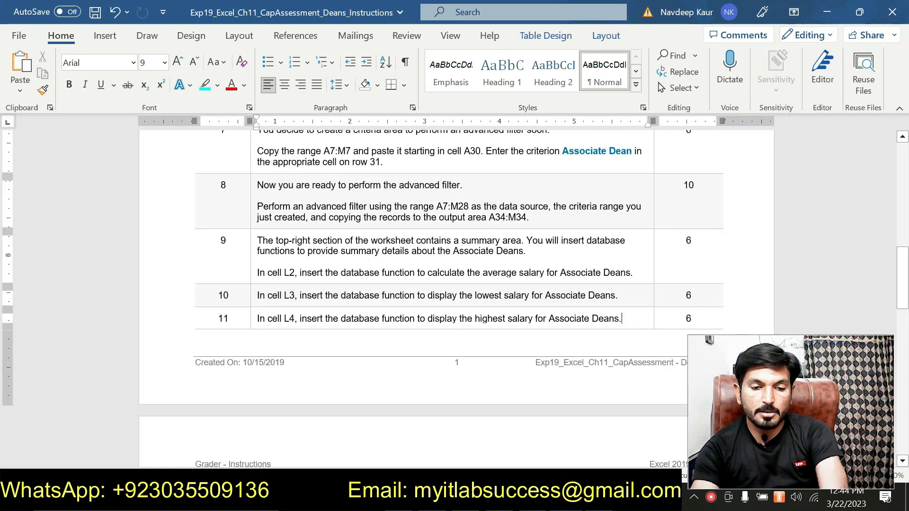
{"action": "scroll", "coordinate": [369, 297], "scroll_direction": "down", "scroll_amount": 3}
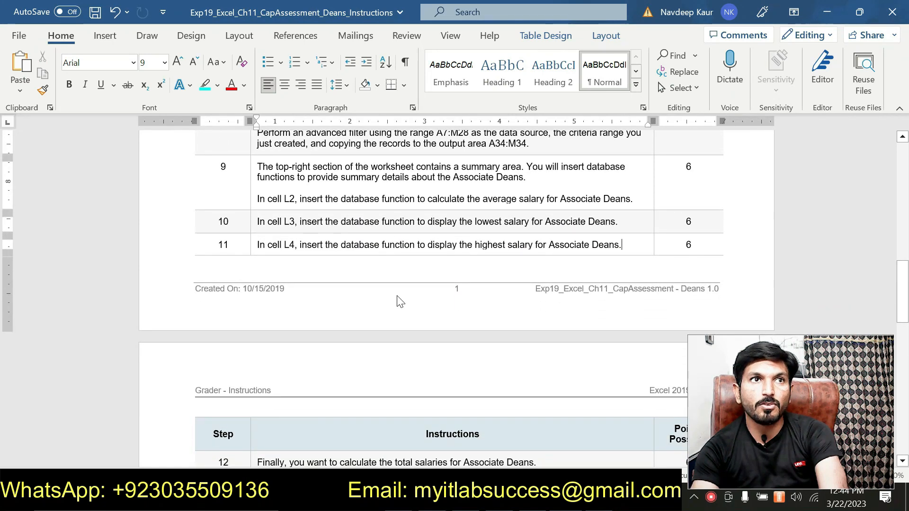
{"action": "scroll", "coordinate": [398, 301], "scroll_direction": "down", "scroll_amount": 5}
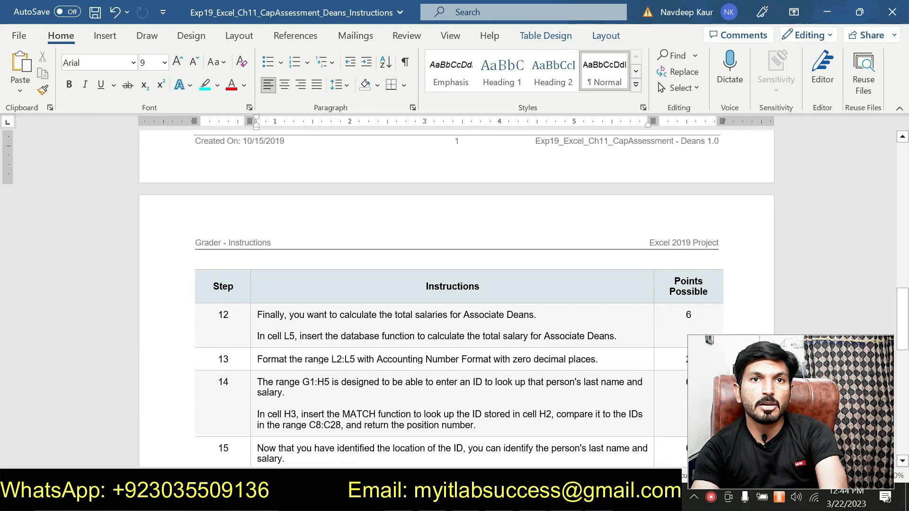
{"action": "scroll", "coordinate": [455, 299], "scroll_direction": "down", "scroll_amount": 6}
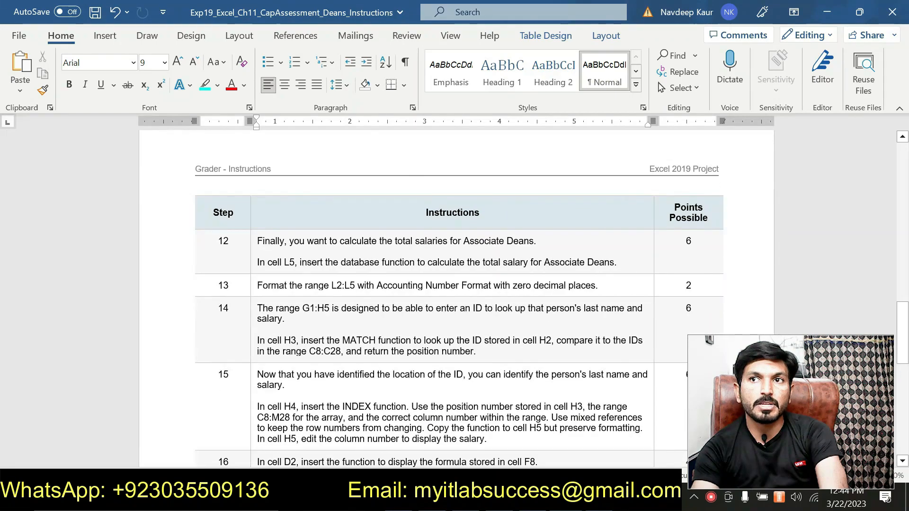
{"action": "scroll", "coordinate": [406, 334], "scroll_direction": "down", "scroll_amount": 2}
{"action": "scroll", "coordinate": [406, 334], "scroll_direction": "up", "scroll_amount": 7}
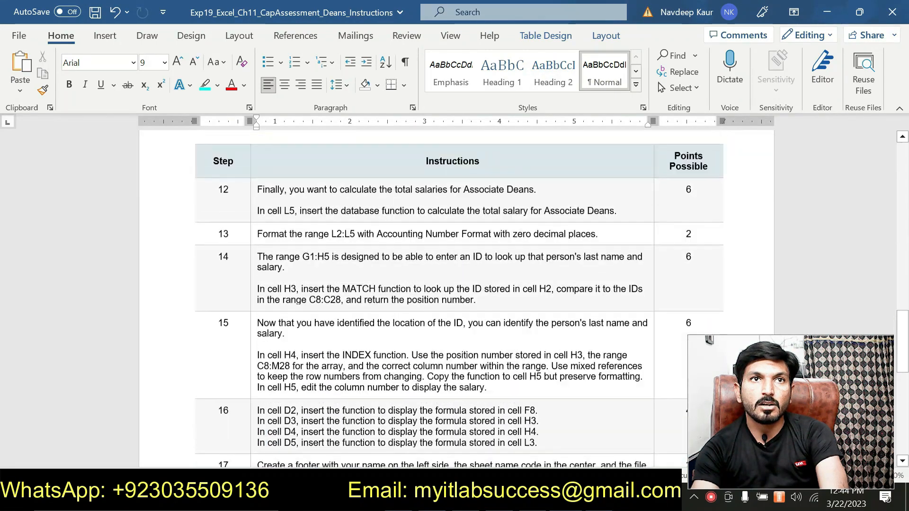
{"action": "scroll", "coordinate": [406, 335], "scroll_direction": "up", "scroll_amount": 7}
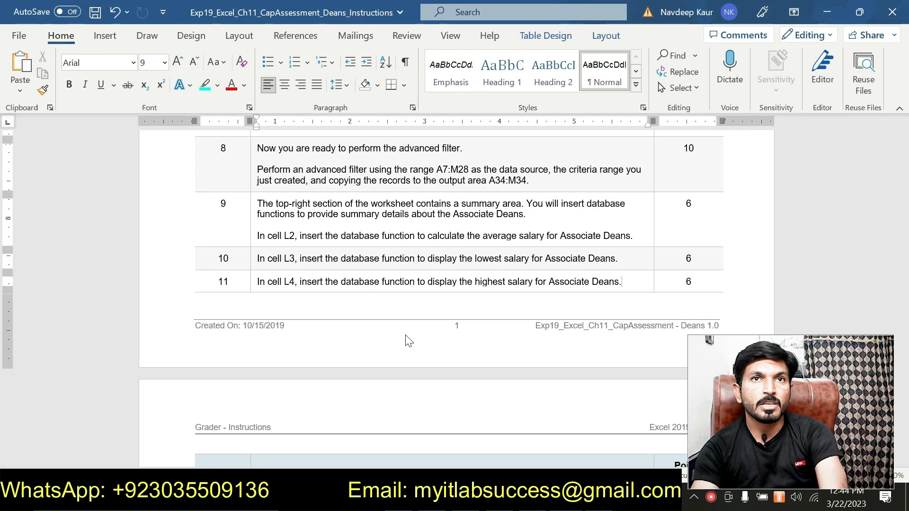
{"action": "scroll", "coordinate": [409, 340], "scroll_direction": "up", "scroll_amount": 3}
{"action": "scroll", "coordinate": [408, 340], "scroll_direction": "up", "scroll_amount": 6}
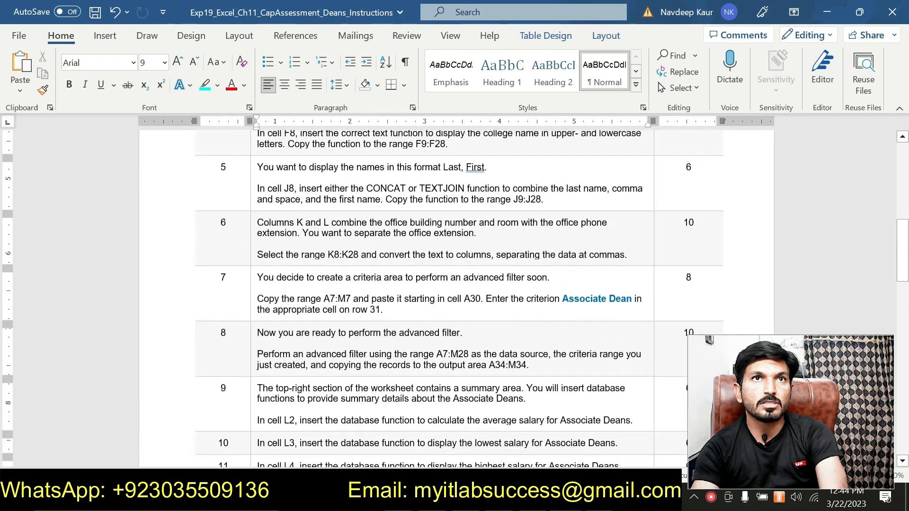
{"action": "scroll", "coordinate": [406, 335], "scroll_direction": "up", "scroll_amount": 7}
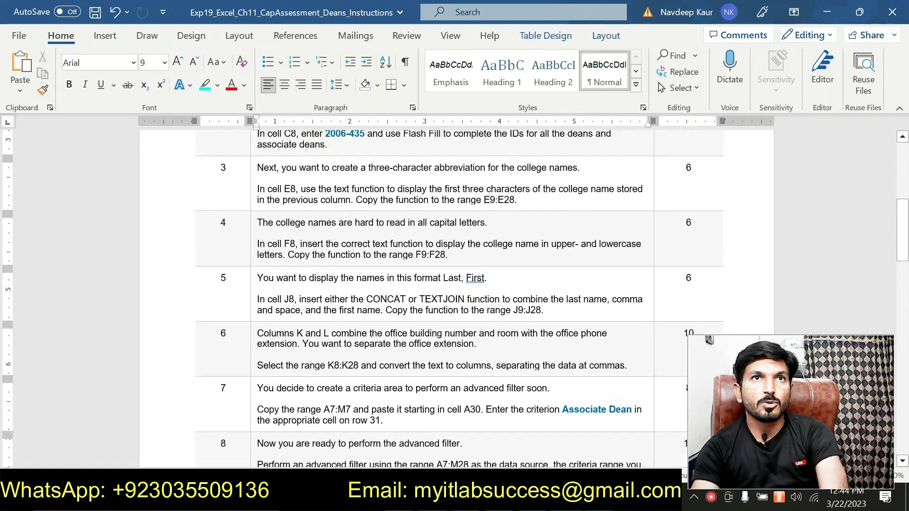
{"action": "scroll", "coordinate": [406, 335], "scroll_direction": "up", "scroll_amount": 5}
{"action": "scroll", "coordinate": [407, 338], "scroll_direction": "down", "scroll_amount": 20}
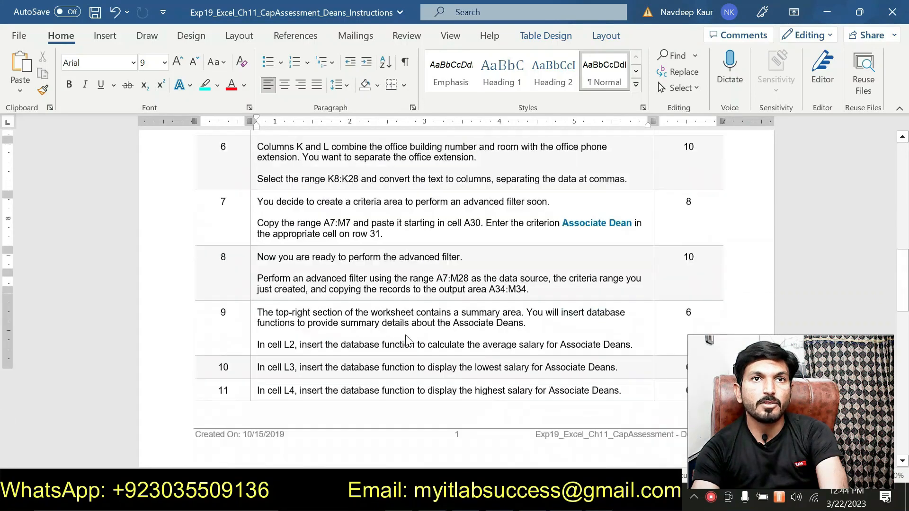
{"action": "scroll", "coordinate": [408, 341], "scroll_direction": "down", "scroll_amount": 6}
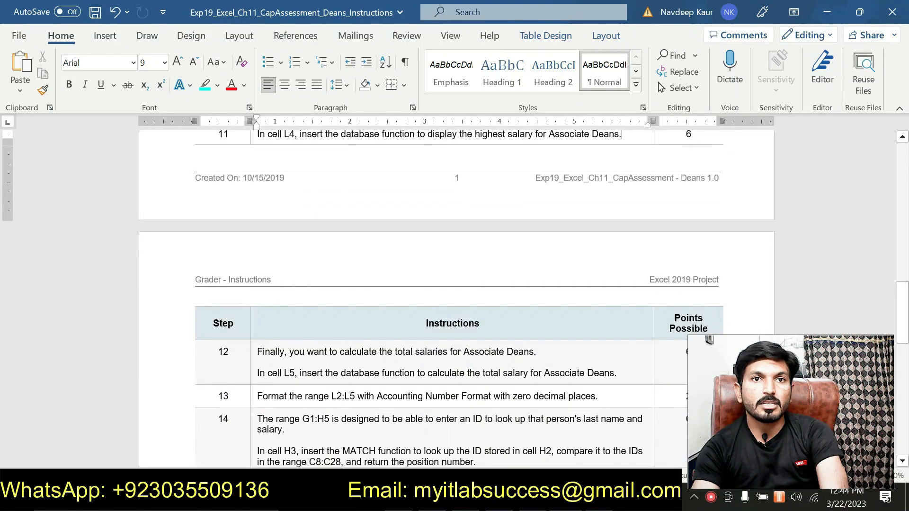
Step: Review instruction steps 12 to 15, then switch to the Deanssolution workbook in Excel and examine its Formulas, Look Up Area and Associate Dean Stats blocks
{"action": "scroll", "coordinate": [409, 341], "scroll_direction": "down", "scroll_amount": 5}
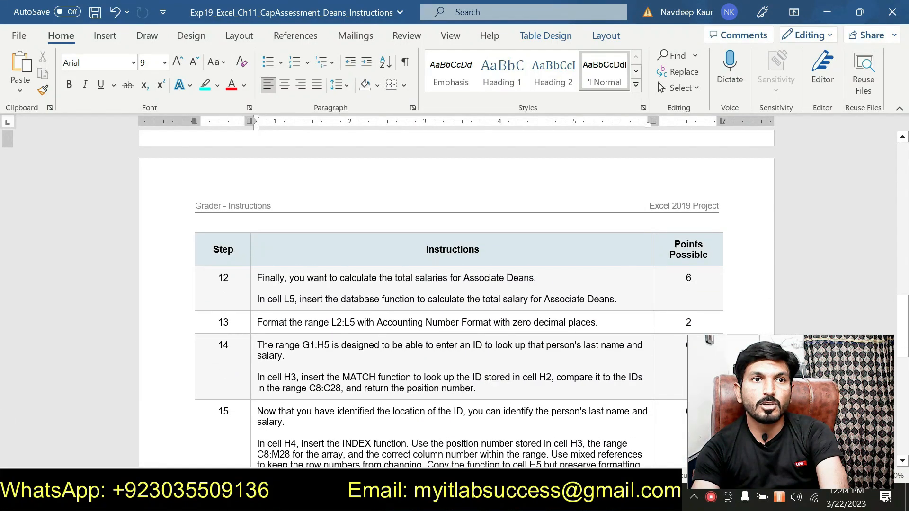
{"action": "scroll", "coordinate": [408, 341], "scroll_direction": "down", "scroll_amount": 1}
{"action": "scroll", "coordinate": [408, 341], "scroll_direction": "up", "scroll_amount": 3}
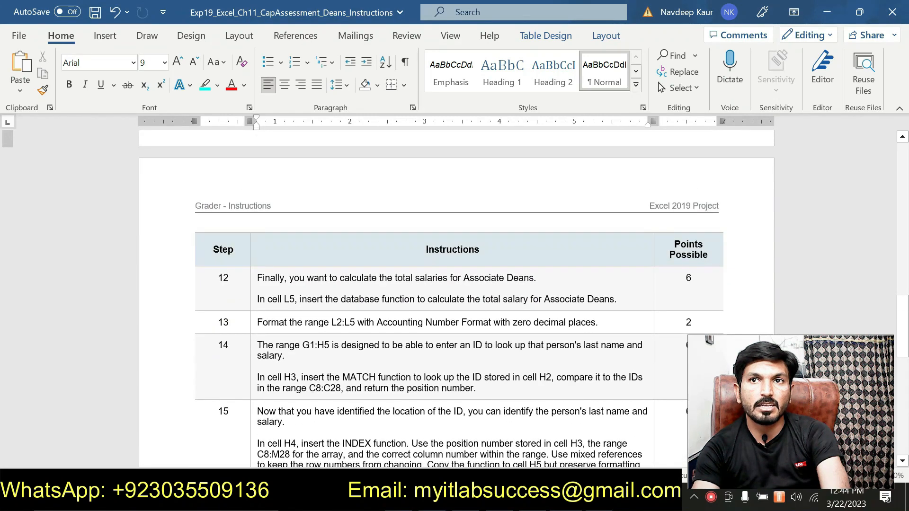
{"action": "key", "text": "alt+Tab"}
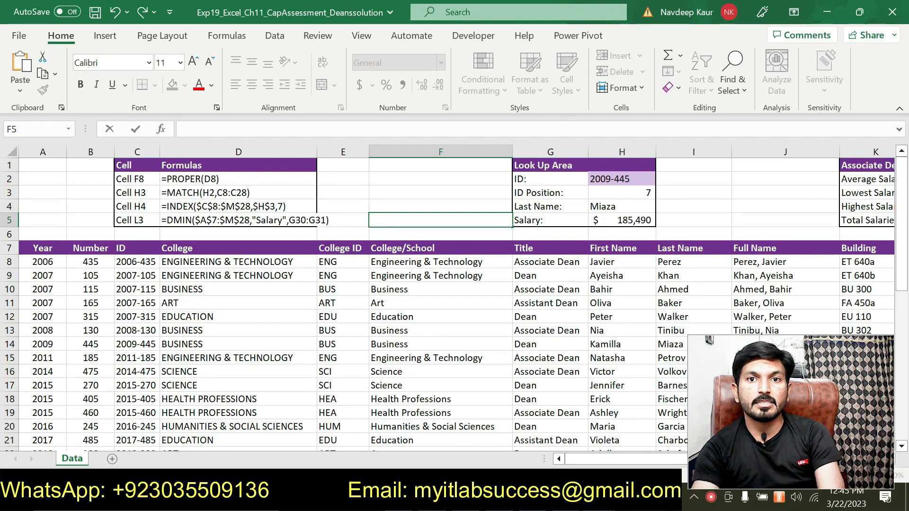
{"action": "left_click_drag", "start_coordinate": [584, 458], "coordinate": [633, 459]}
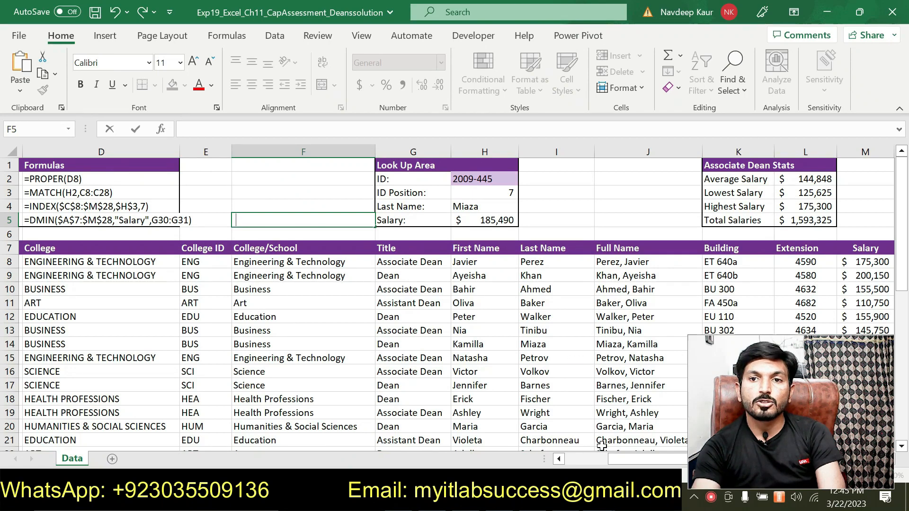
{"action": "left_click", "coordinate": [598, 461]}
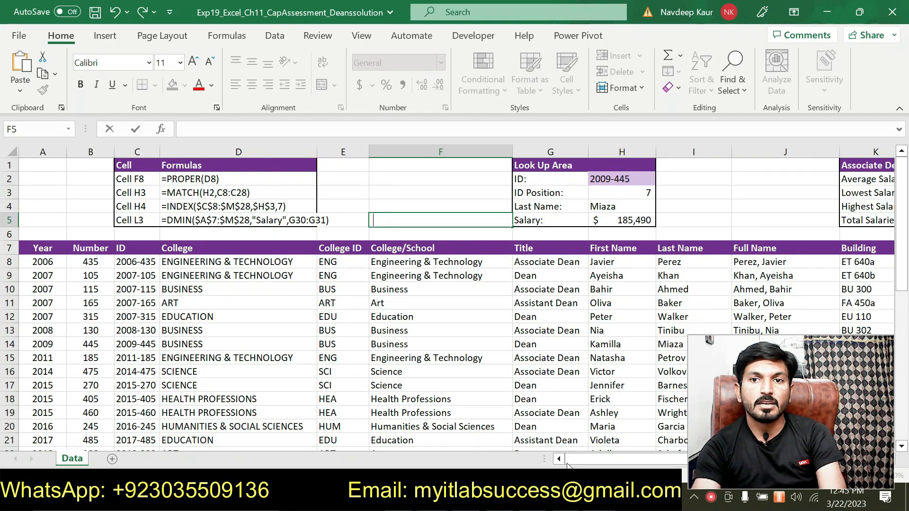
{"action": "left_click_drag", "start_coordinate": [581, 457], "coordinate": [644, 465]}
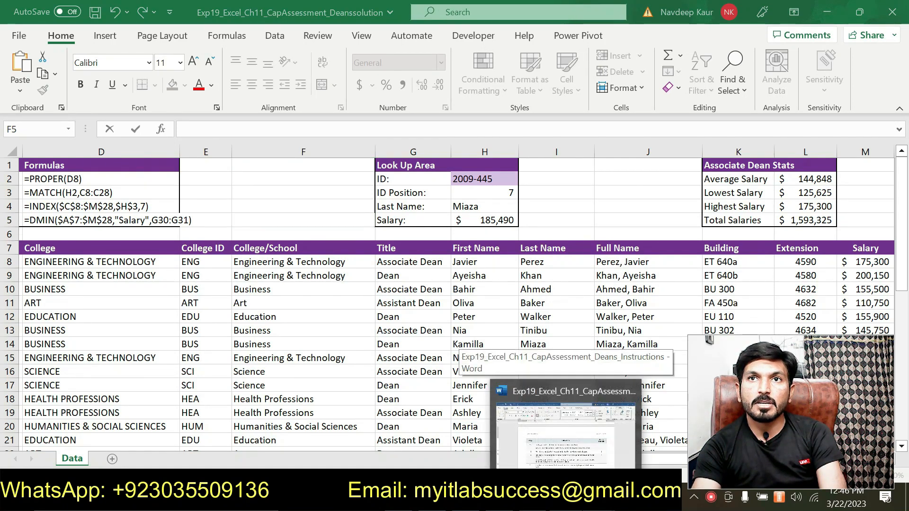
Step: Reread step 12 about the total salary in cell L5 in the Word instructions and compare it with the solution workbook's Associate Dean Stats
{"action": "left_click", "coordinate": [567, 500]}
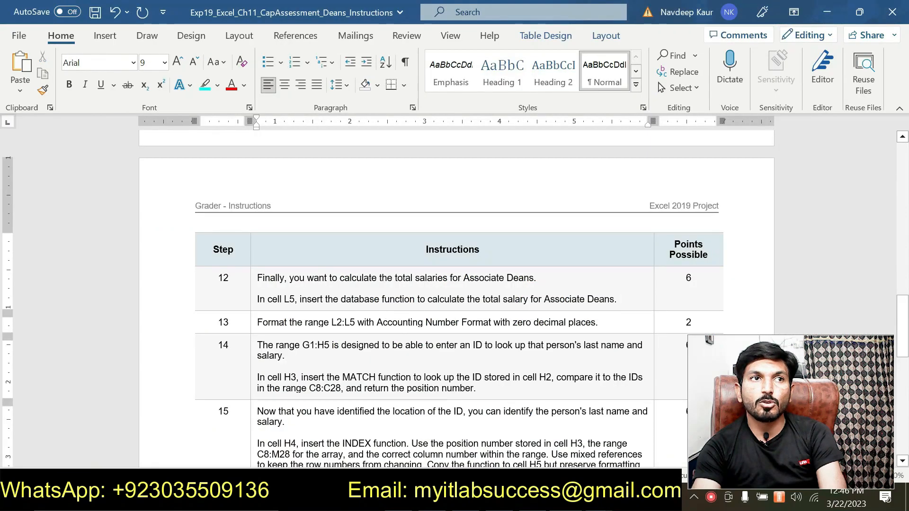
{"action": "scroll", "coordinate": [278, 280], "scroll_direction": "down", "scroll_amount": 1}
{"action": "left_click_drag", "start_coordinate": [257, 263], "coordinate": [295, 263]}
{"action": "left_click", "coordinate": [389, 262]}
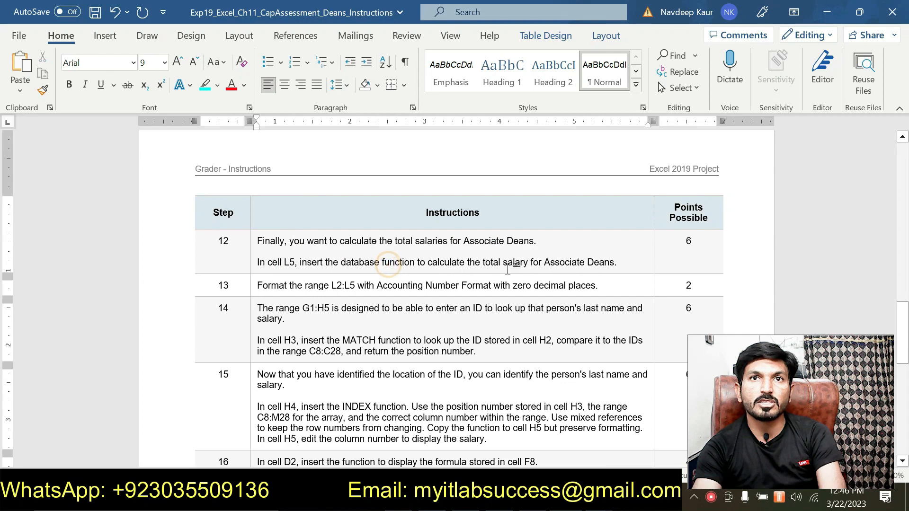
{"action": "mouse_move", "coordinate": [597, 501]}
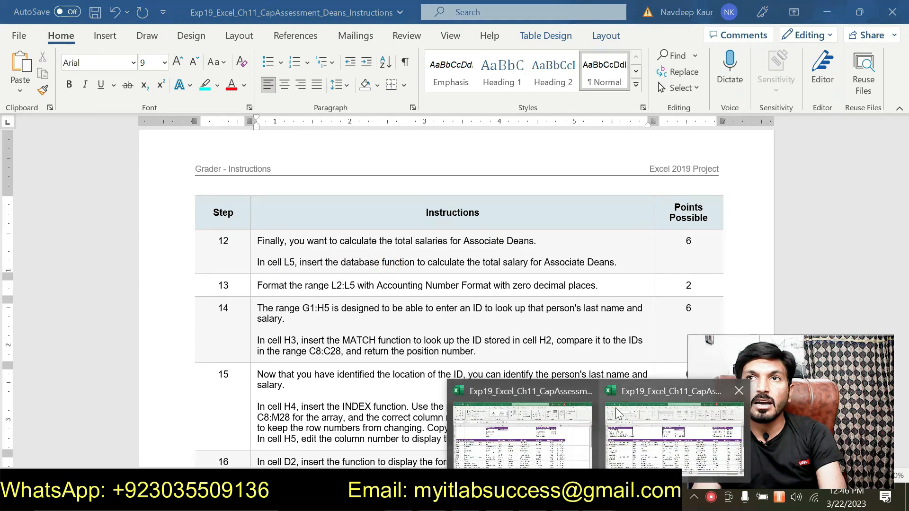
{"action": "left_click", "coordinate": [633, 432]}
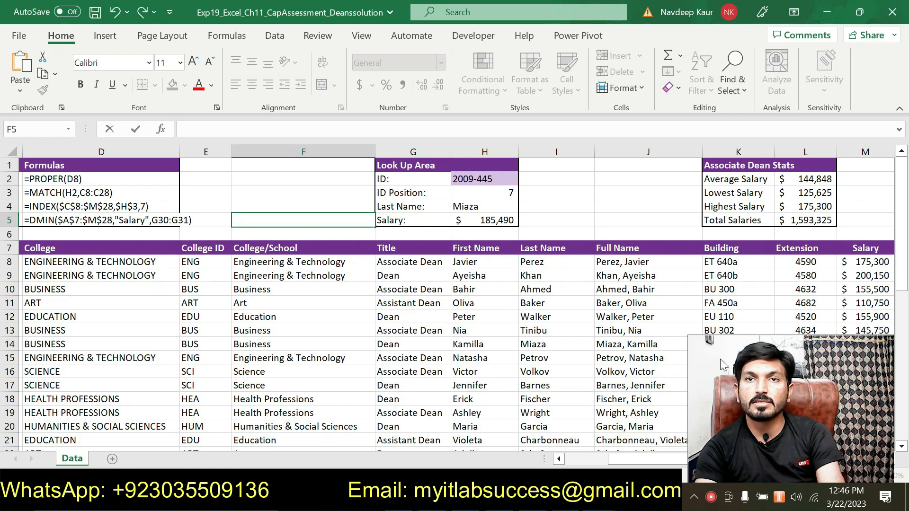
{"action": "key", "text": "alt+Tab"}
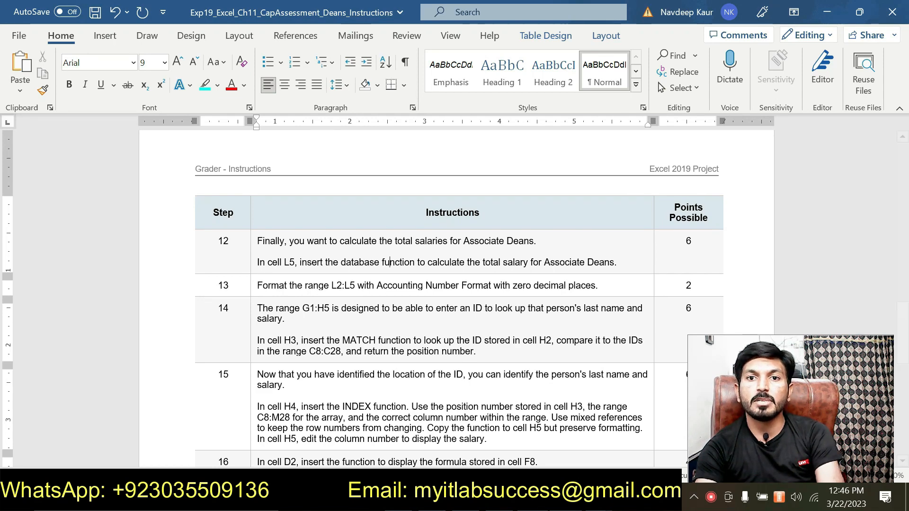
{"action": "key", "text": "alt+Tab"}
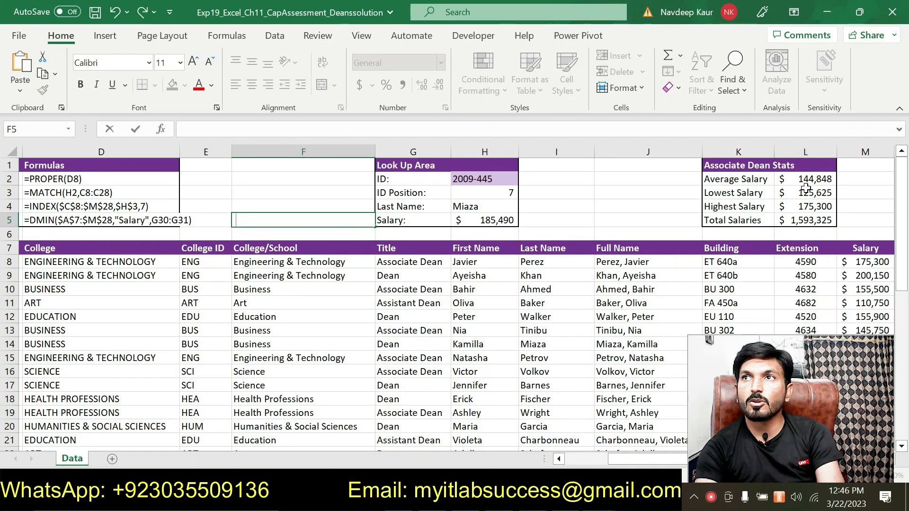
{"action": "key", "text": "alt+Tab"}
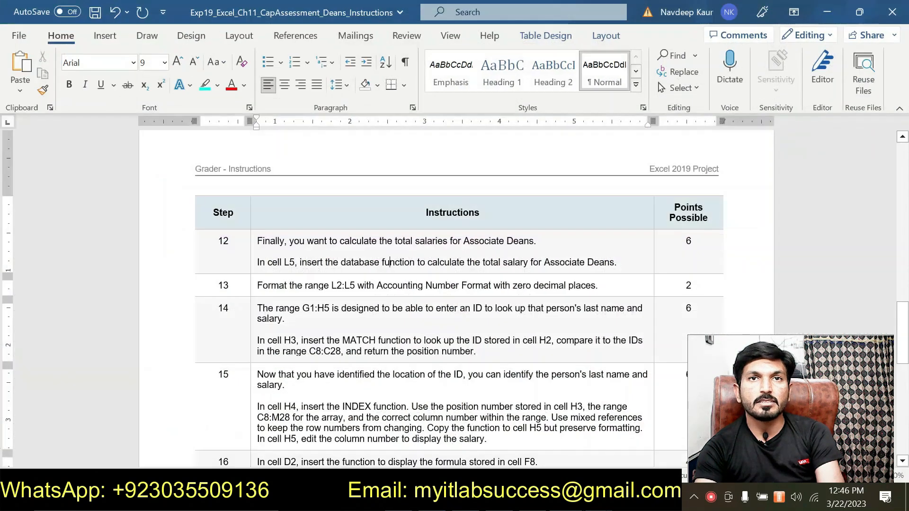
{"action": "scroll", "coordinate": [454, 294], "scroll_direction": "down", "scroll_amount": 1}
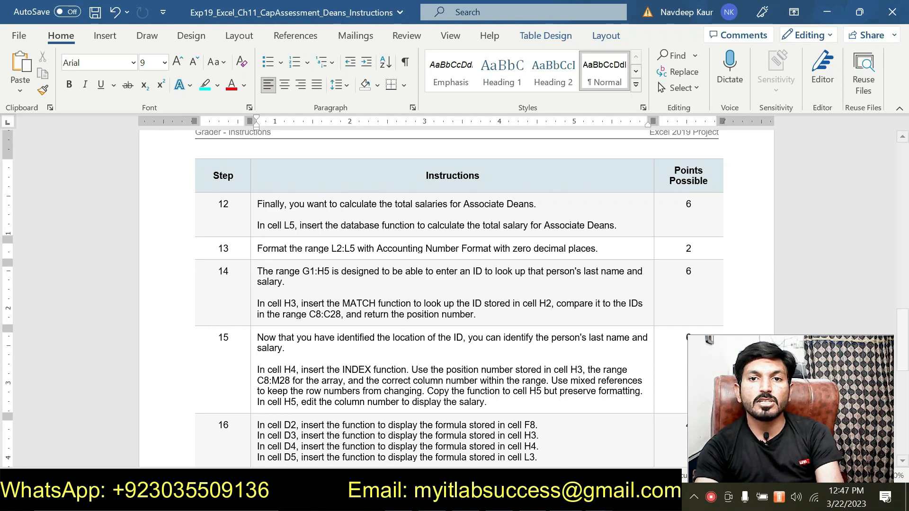
Step: Compare instruction steps 13 to 18 with the solution workbook's Look Up Area and formula text cells
{"action": "key", "text": "alt+Tab"}
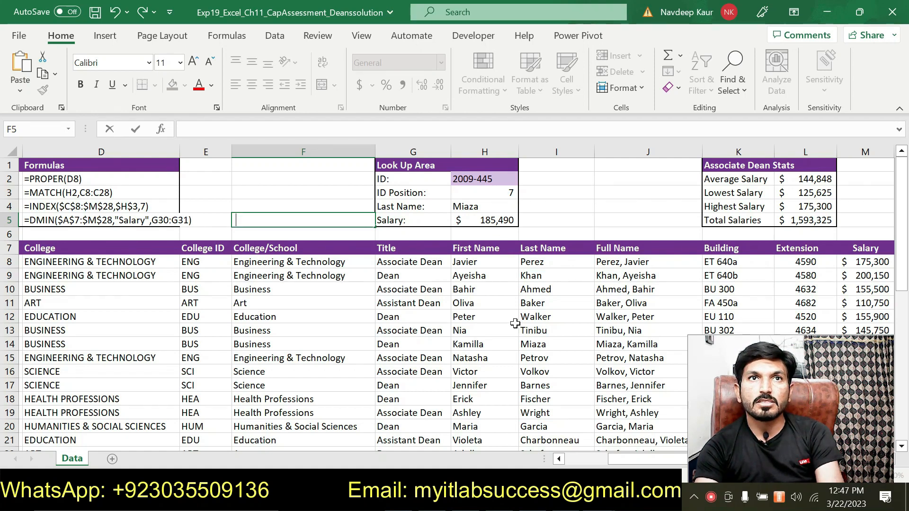
{"action": "left_click", "coordinate": [543, 500]}
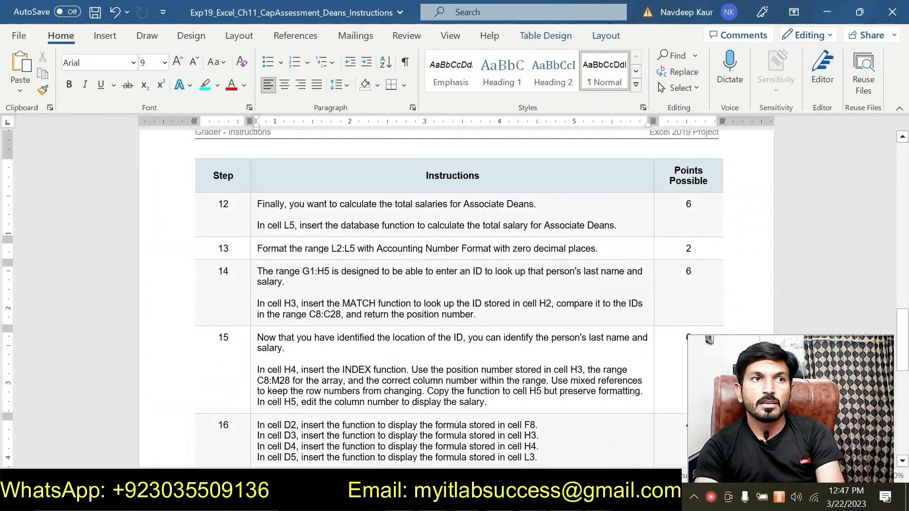
{"action": "scroll", "coordinate": [454, 294], "scroll_direction": "down", "scroll_amount": 2}
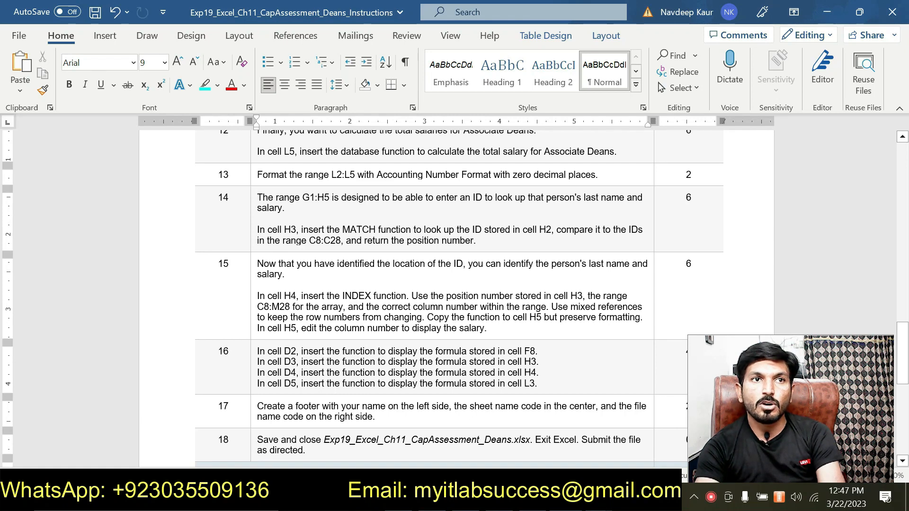
{"action": "key", "text": "alt+Tab"}
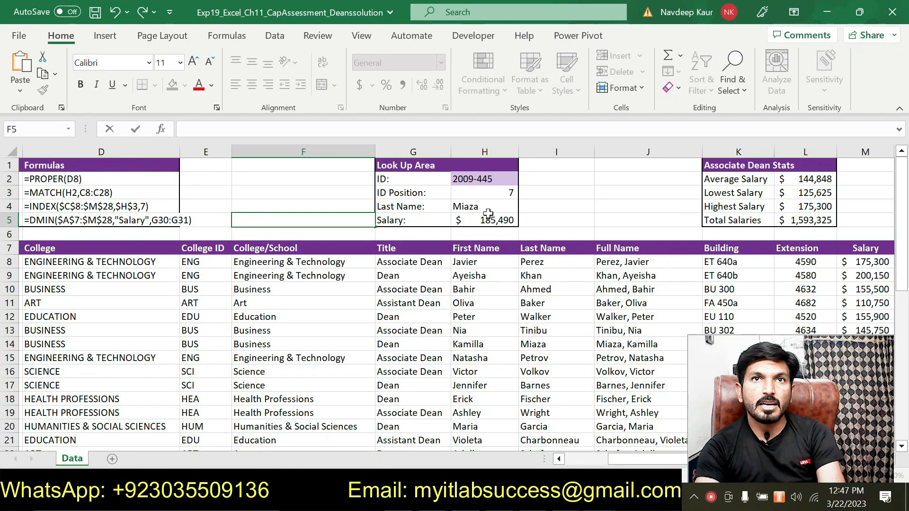
{"action": "left_click", "coordinate": [474, 503]}
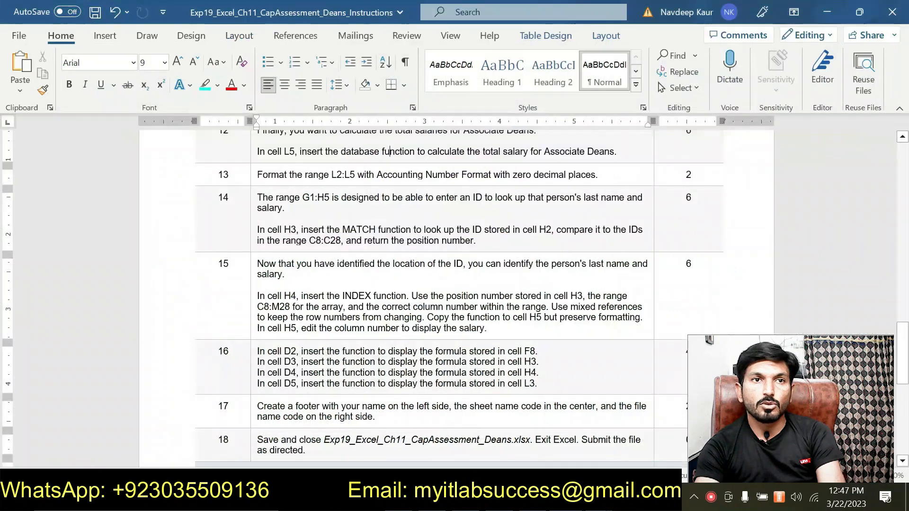
{"action": "scroll", "coordinate": [455, 294], "scroll_direction": "down", "scroll_amount": 3}
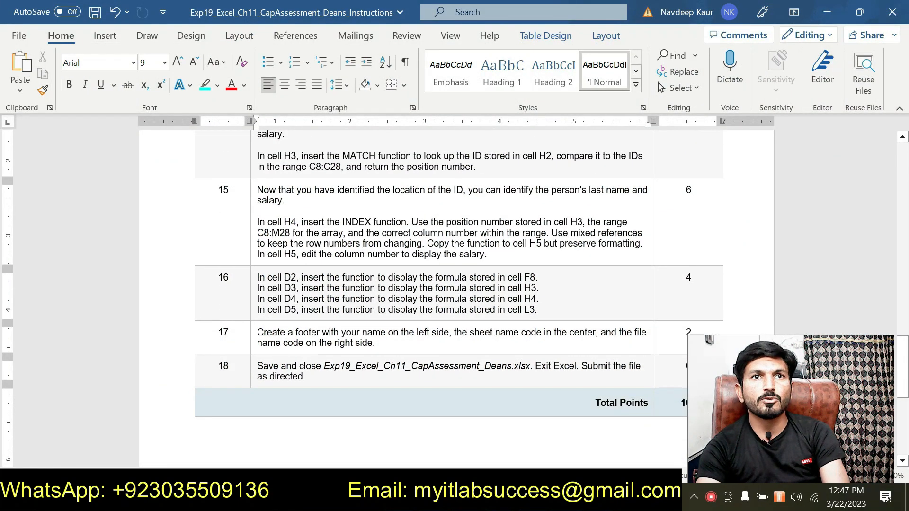
Step: Review the Word instructions from the project description through the first steps on page one
{"action": "scroll", "coordinate": [415, 446], "scroll_direction": "up", "scroll_amount": 15}
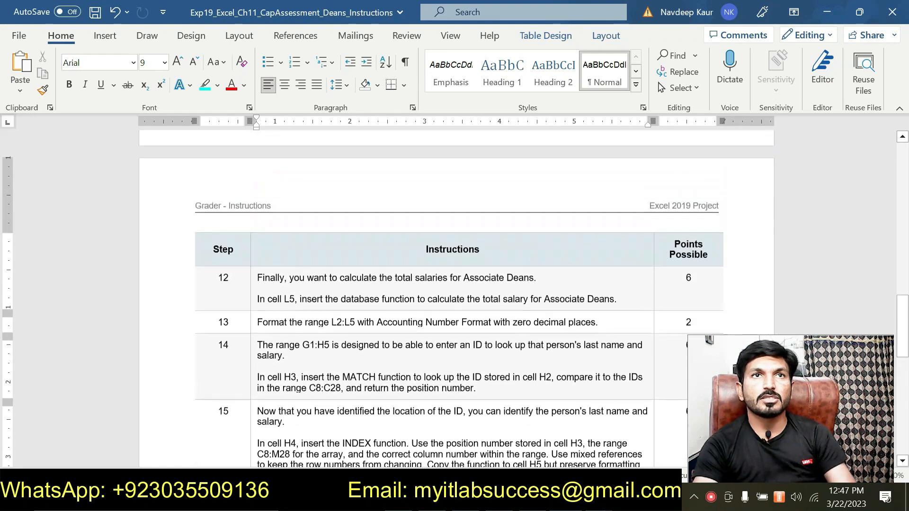
{"action": "scroll", "coordinate": [412, 446], "scroll_direction": "up", "scroll_amount": 12}
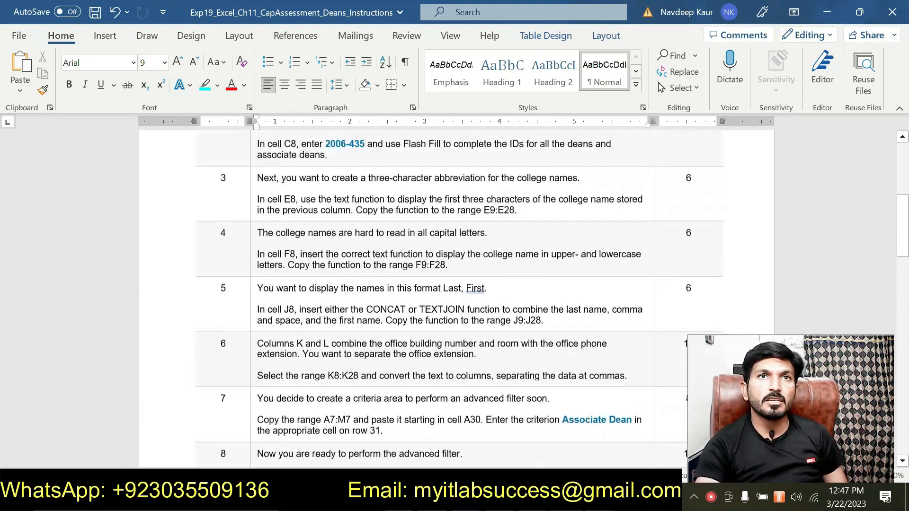
{"action": "scroll", "coordinate": [455, 299], "scroll_direction": "up", "scroll_amount": 3}
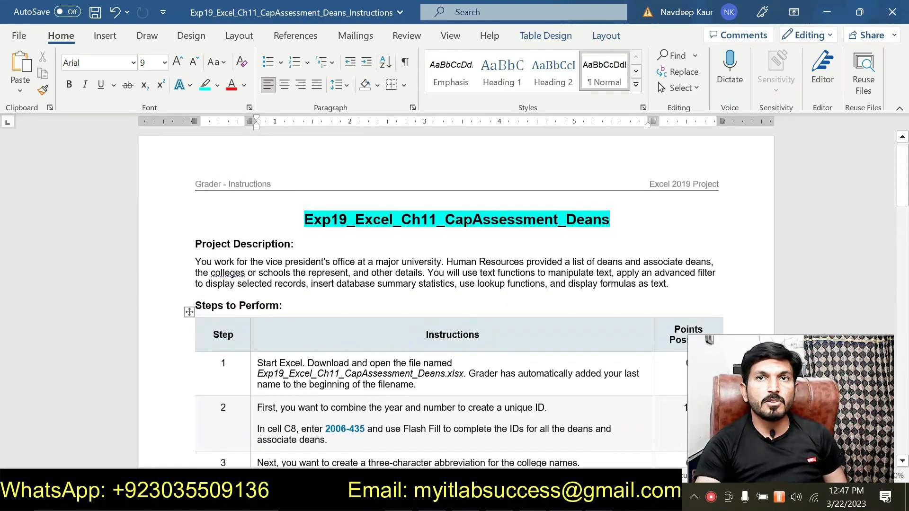
{"action": "scroll", "coordinate": [455, 299], "scroll_direction": "down", "scroll_amount": 2}
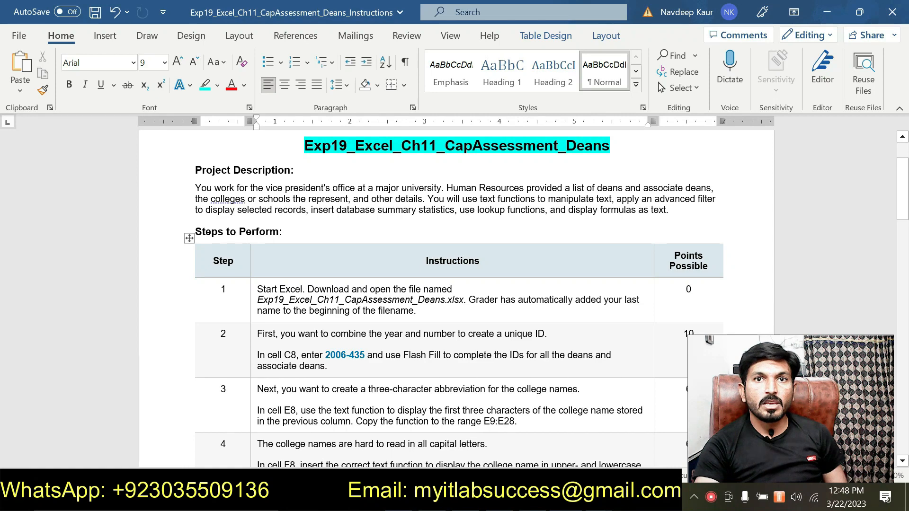
Step: Examine the solution workbook's dean list, criteria range in rows 30 to 31 and filtered output from row 34, then return to the Word instructions
{"action": "left_click", "coordinate": [600, 498]}
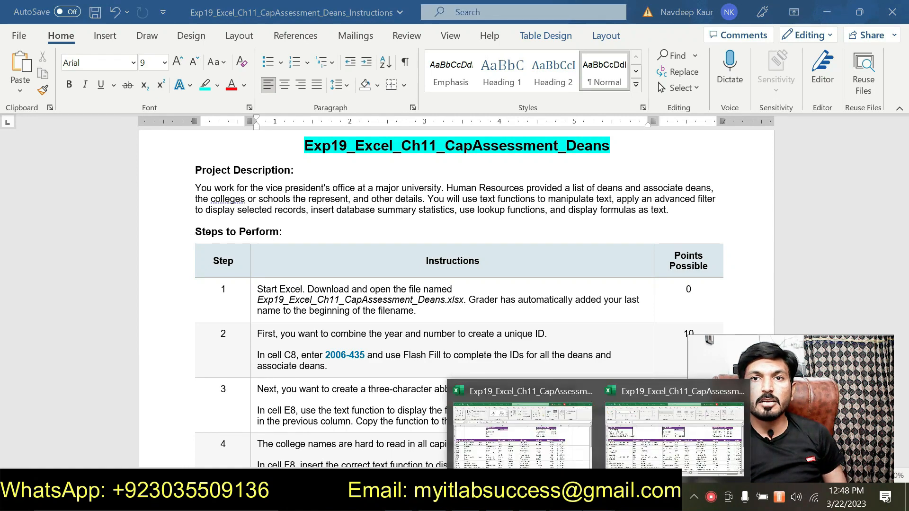
{"action": "left_click", "coordinate": [600, 456]}
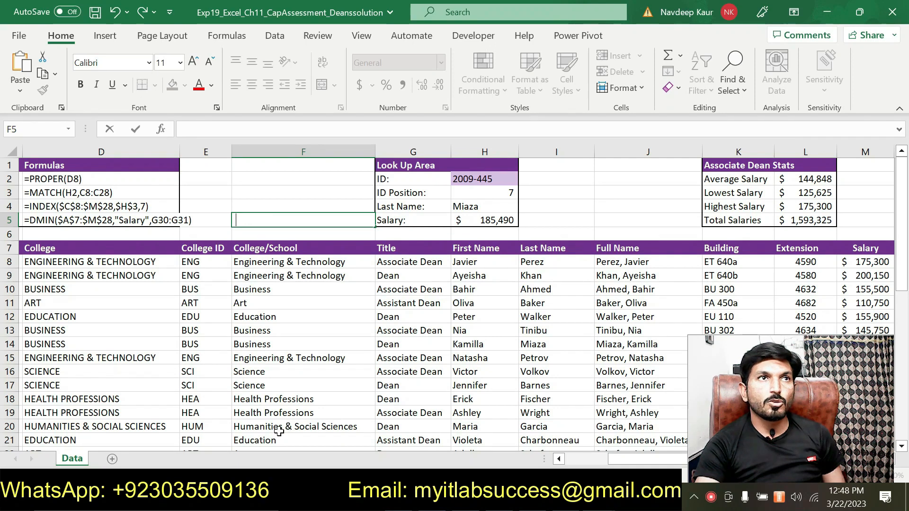
{"action": "left_click_drag", "start_coordinate": [607, 463], "coordinate": [574, 457]}
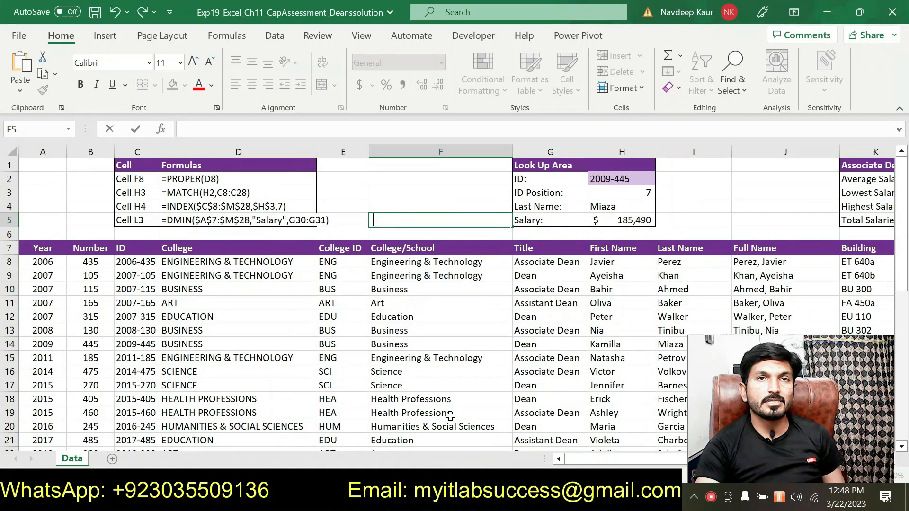
{"action": "scroll", "coordinate": [315, 324], "scroll_direction": "down", "scroll_amount": 2}
{"action": "scroll", "coordinate": [315, 324], "scroll_direction": "up", "scroll_amount": 1}
{"action": "scroll", "coordinate": [315, 324], "scroll_direction": "down", "scroll_amount": 9}
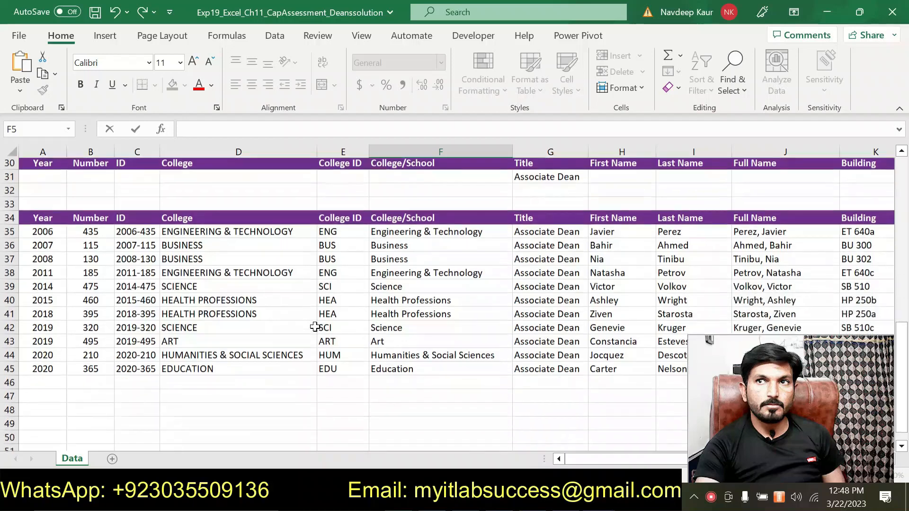
{"action": "scroll", "coordinate": [315, 327], "scroll_direction": "up", "scroll_amount": 1}
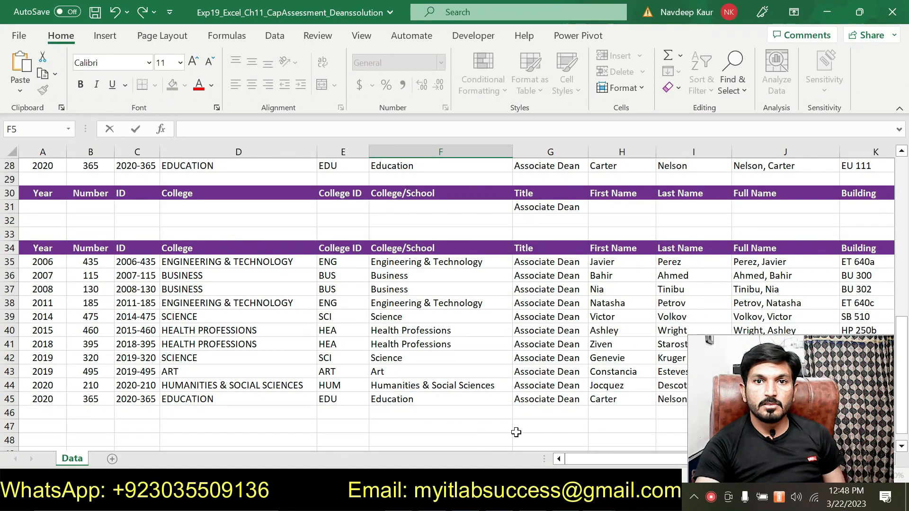
{"action": "scroll", "coordinate": [510, 443], "scroll_direction": "up", "scroll_amount": 1}
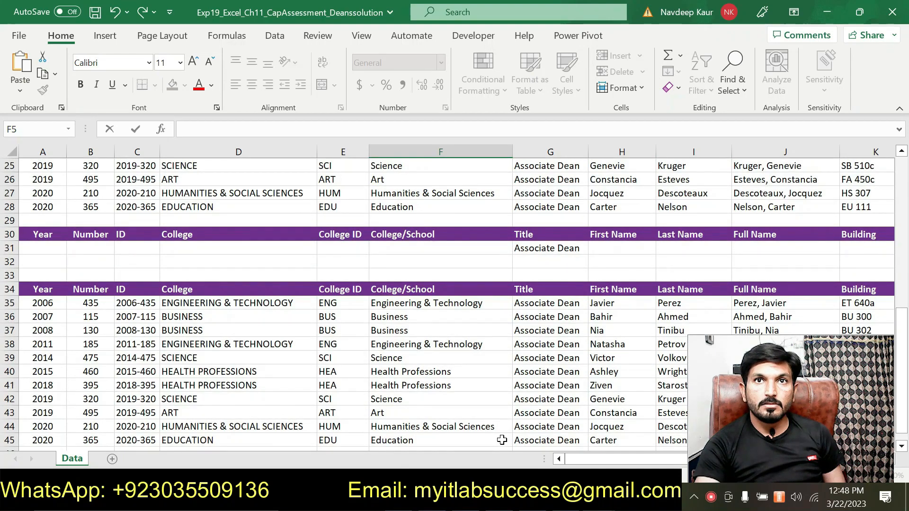
{"action": "scroll", "coordinate": [502, 440], "scroll_direction": "up", "scroll_amount": 2}
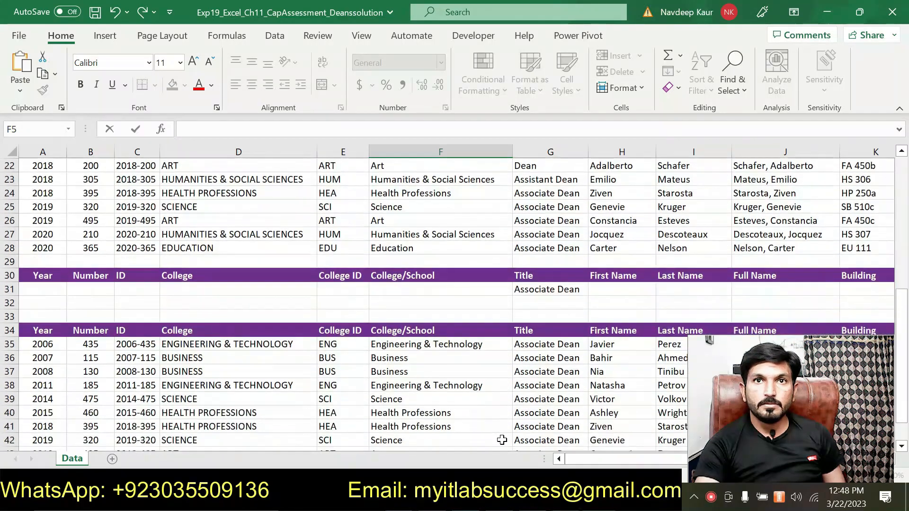
{"action": "scroll", "coordinate": [501, 440], "scroll_direction": "up", "scroll_amount": 1}
{"action": "scroll", "coordinate": [501, 440], "scroll_direction": "down", "scroll_amount": 2}
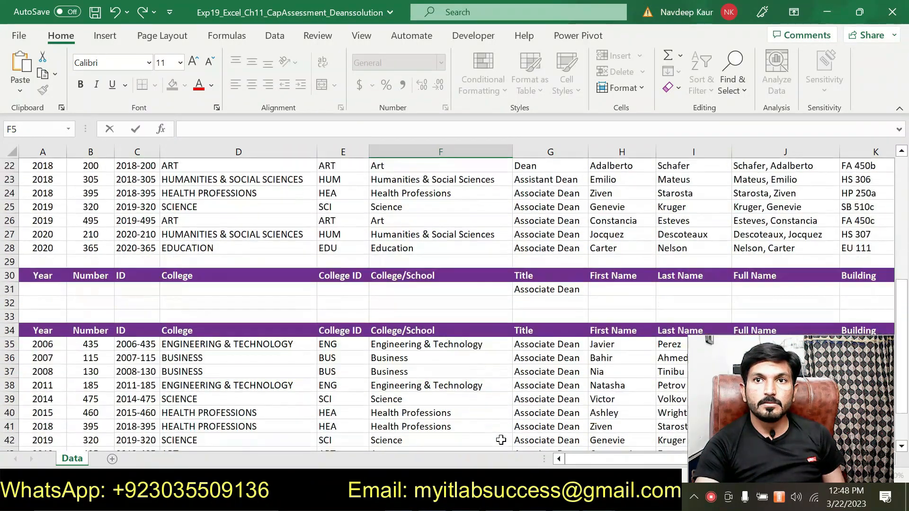
{"action": "scroll", "coordinate": [501, 441], "scroll_direction": "down", "scroll_amount": 2}
{"action": "scroll", "coordinate": [501, 441], "scroll_direction": "up", "scroll_amount": 1}
{"action": "scroll", "coordinate": [501, 440], "scroll_direction": "up", "scroll_amount": 2}
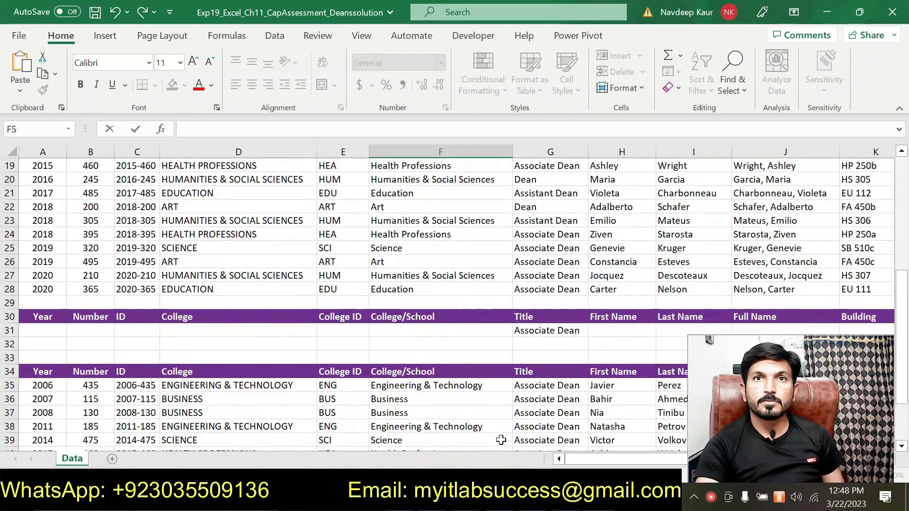
{"action": "scroll", "coordinate": [501, 440], "scroll_direction": "up", "scroll_amount": 1}
{"action": "scroll", "coordinate": [501, 440], "scroll_direction": "down", "scroll_amount": 1}
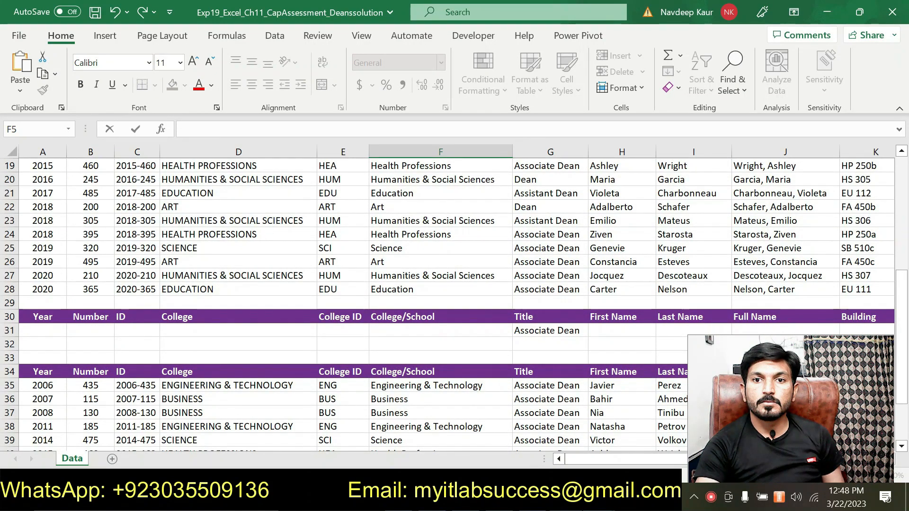
{"action": "left_click", "coordinate": [566, 501]}
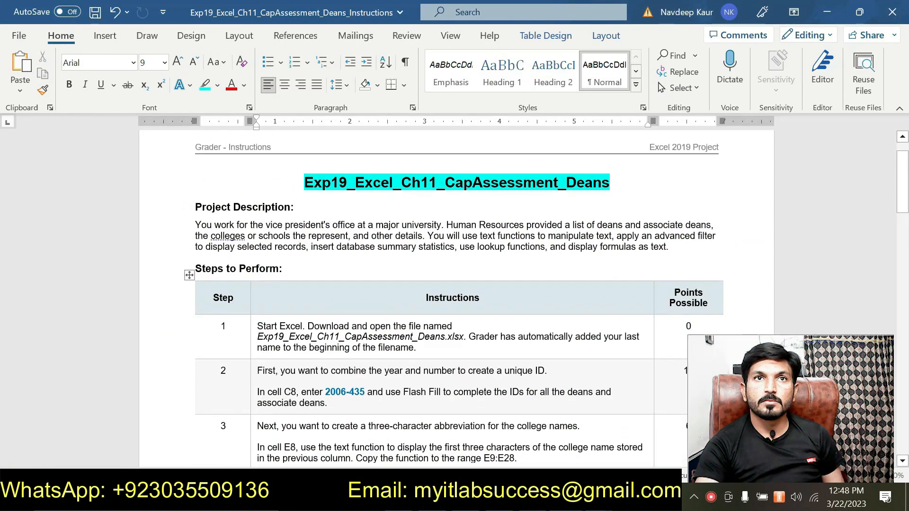
Step: Read through the Word instructions from step 2 on page one to step 18 and the total points on page two
{"action": "scroll", "coordinate": [455, 293], "scroll_direction": "down", "scroll_amount": 3}
{"action": "scroll", "coordinate": [454, 293], "scroll_direction": "down", "scroll_amount": 3}
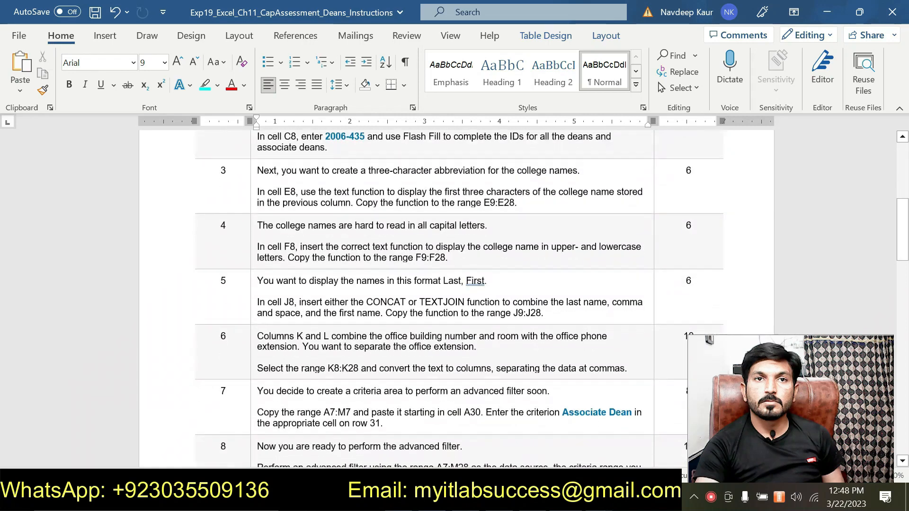
{"action": "scroll", "coordinate": [437, 404], "scroll_direction": "down", "scroll_amount": 5}
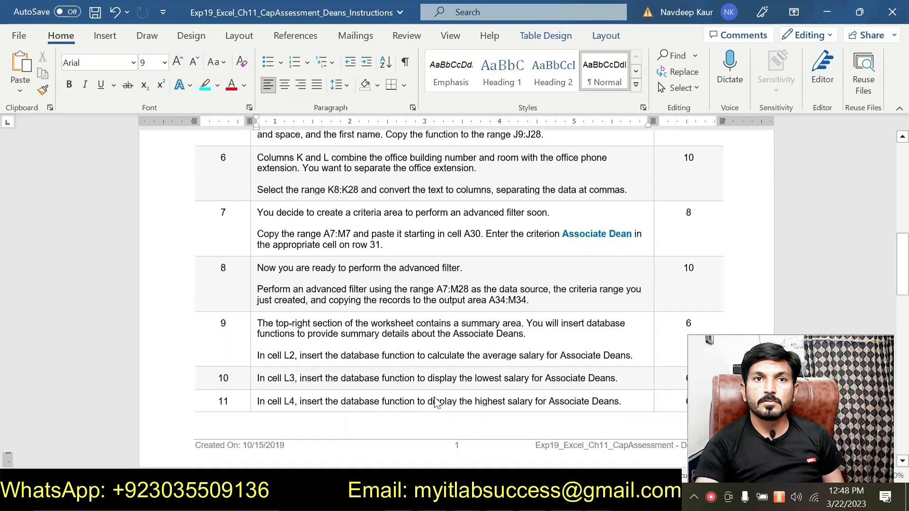
{"action": "scroll", "coordinate": [437, 404], "scroll_direction": "down", "scroll_amount": 5}
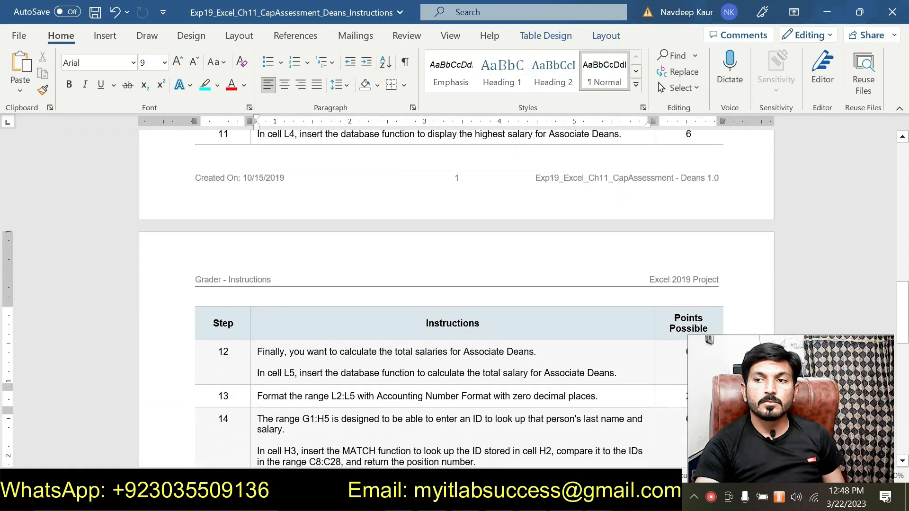
{"action": "scroll", "coordinate": [454, 299], "scroll_direction": "down", "scroll_amount": 2}
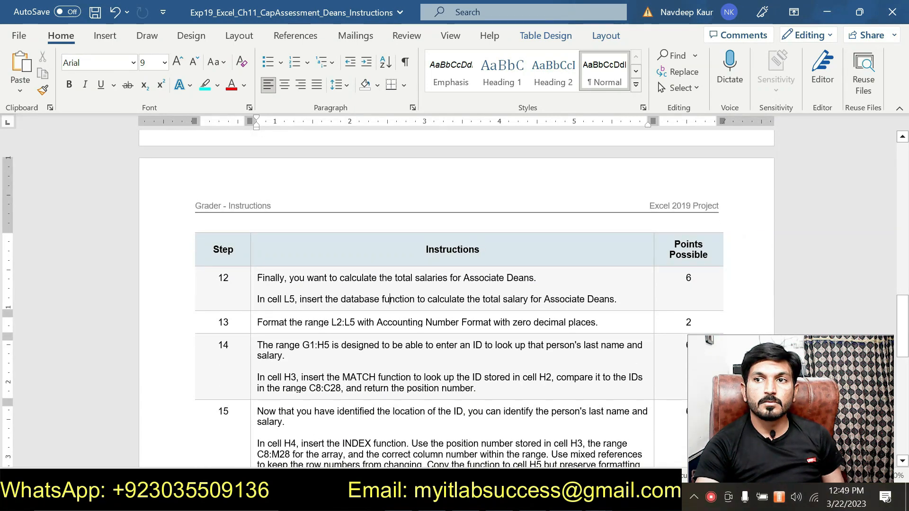
{"action": "scroll", "coordinate": [390, 299], "scroll_direction": "down", "scroll_amount": 1}
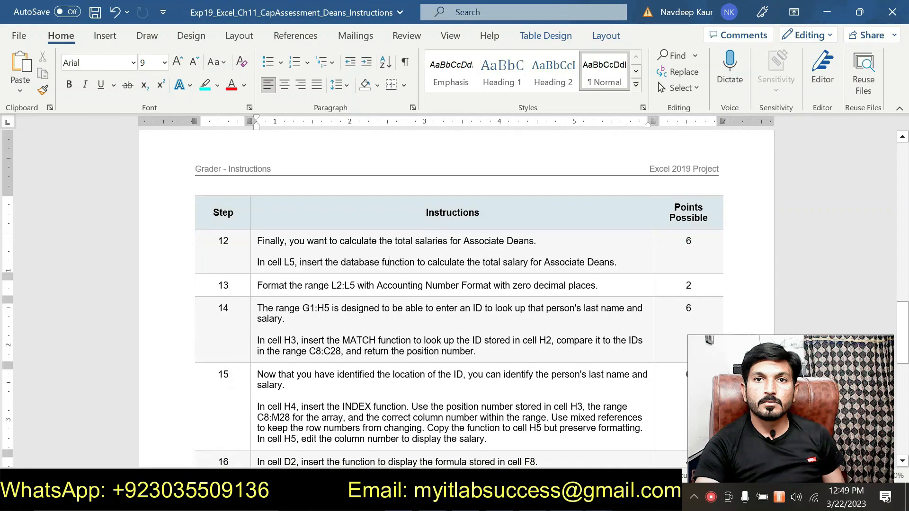
{"action": "scroll", "coordinate": [390, 299], "scroll_direction": "down", "scroll_amount": 2}
{"action": "scroll", "coordinate": [390, 298], "scroll_direction": "down", "scroll_amount": 4}
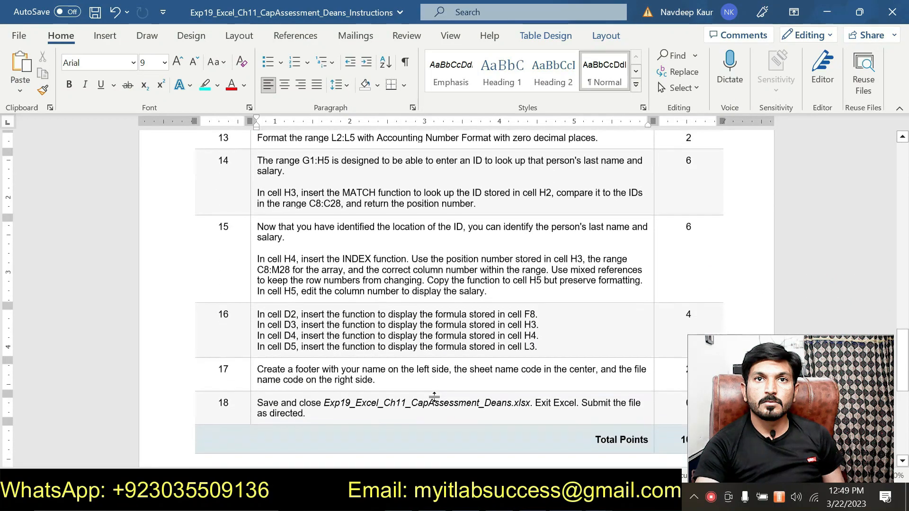
Step: Go back to the start of the Word instructions and reread the project description and steps 1 to 4
{"action": "scroll", "coordinate": [455, 298], "scroll_direction": "up", "scroll_amount": 18}
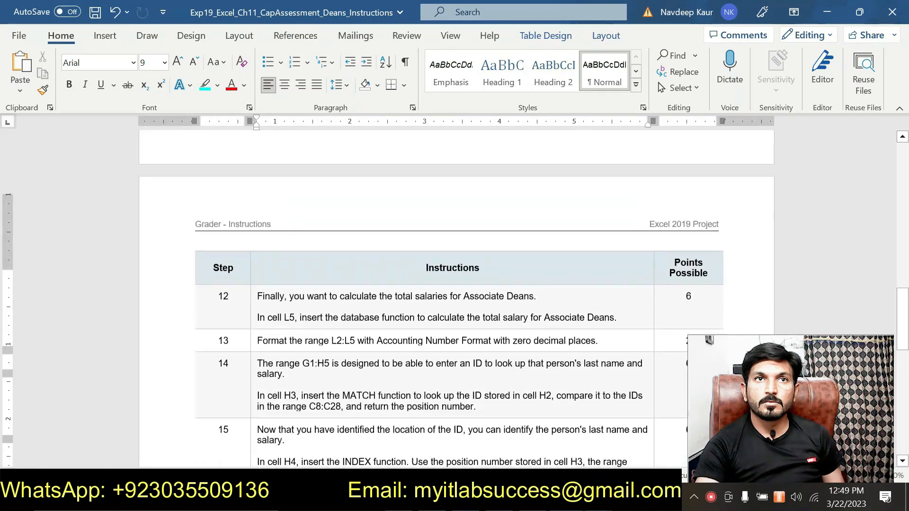
{"action": "scroll", "coordinate": [455, 298], "scroll_direction": "up", "scroll_amount": 7}
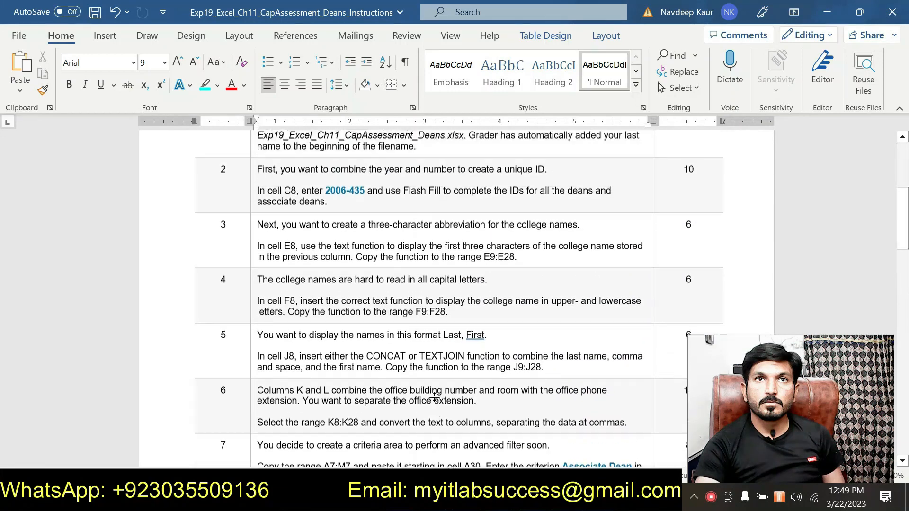
{"action": "scroll", "coordinate": [434, 398], "scroll_direction": "up", "scroll_amount": 1}
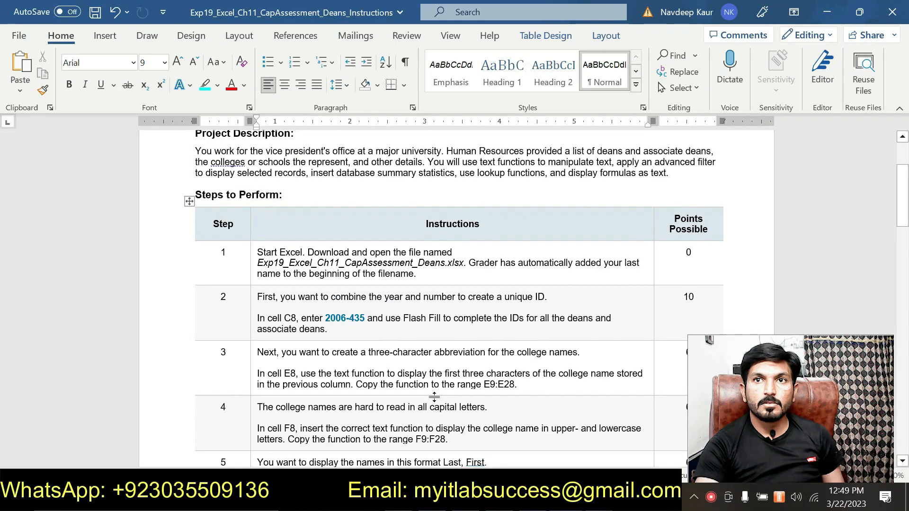
{"action": "scroll", "coordinate": [434, 398], "scroll_direction": "up", "scroll_amount": 1}
{"action": "scroll", "coordinate": [434, 398], "scroll_direction": "down", "scroll_amount": 1}
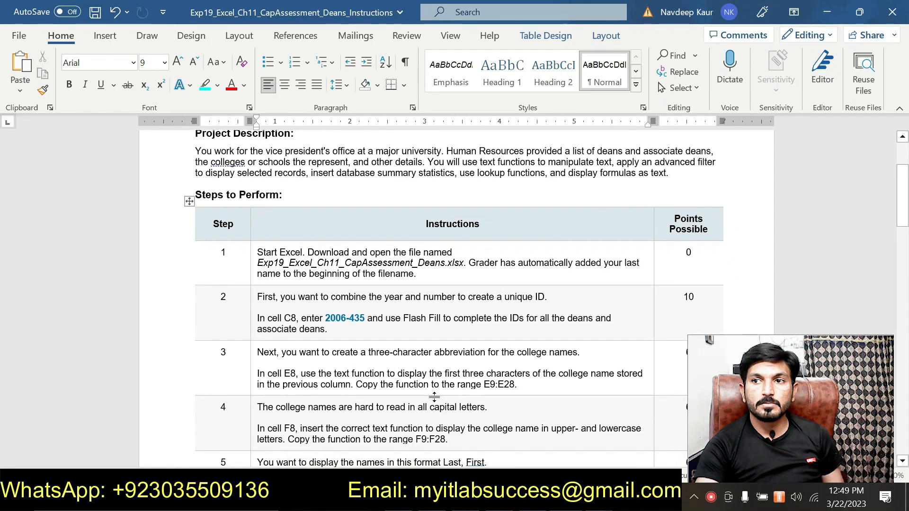
{"action": "scroll", "coordinate": [434, 398], "scroll_direction": "up", "scroll_amount": 1}
{"action": "scroll", "coordinate": [434, 397], "scroll_direction": "up", "scroll_amount": 1}
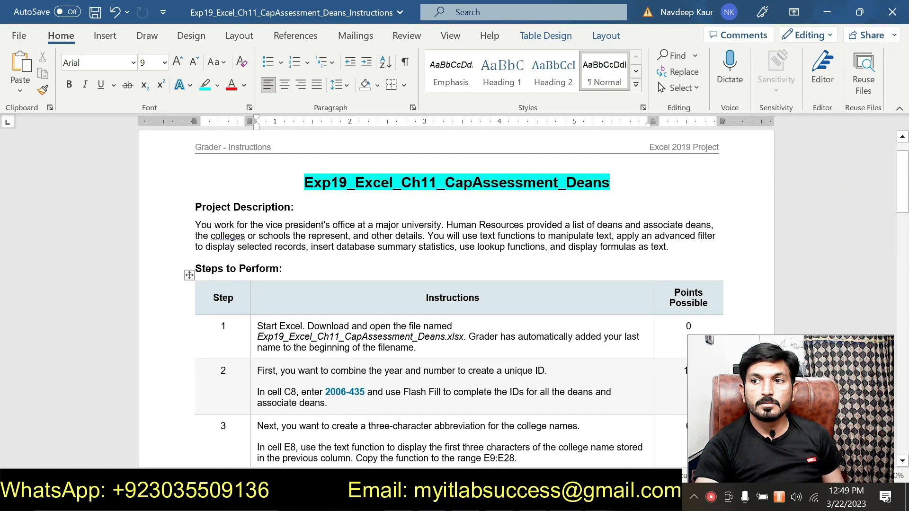
{"action": "scroll", "coordinate": [434, 398], "scroll_direction": "up", "scroll_amount": 1}
{"action": "scroll", "coordinate": [493, 414], "scroll_direction": "down", "scroll_amount": 4}
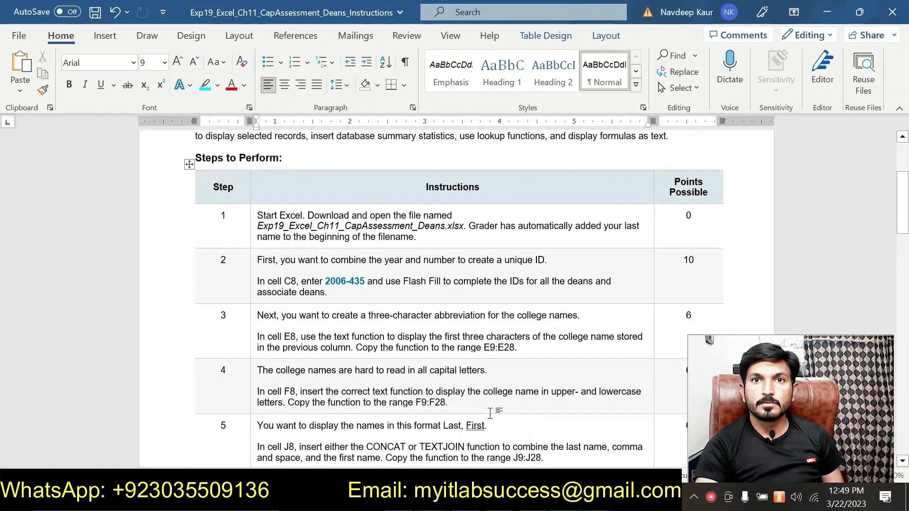
{"action": "scroll", "coordinate": [455, 299], "scroll_direction": "up", "scroll_amount": 3}
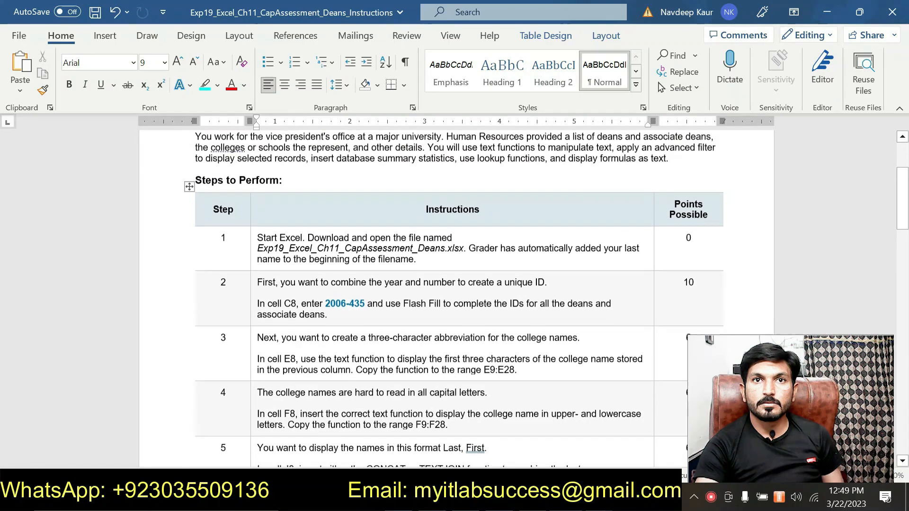
{"action": "scroll", "coordinate": [455, 298], "scroll_direction": "up", "scroll_amount": 2}
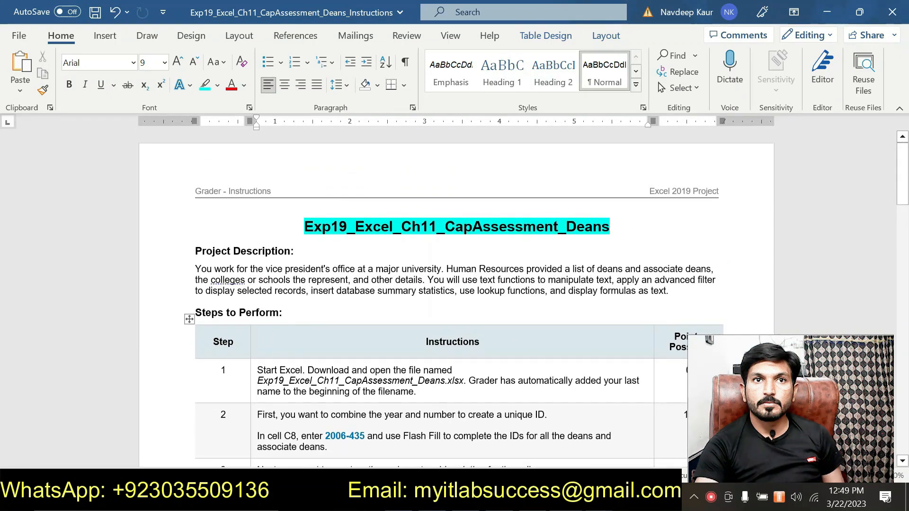
{"action": "scroll", "coordinate": [455, 299], "scroll_direction": "down", "scroll_amount": 1}
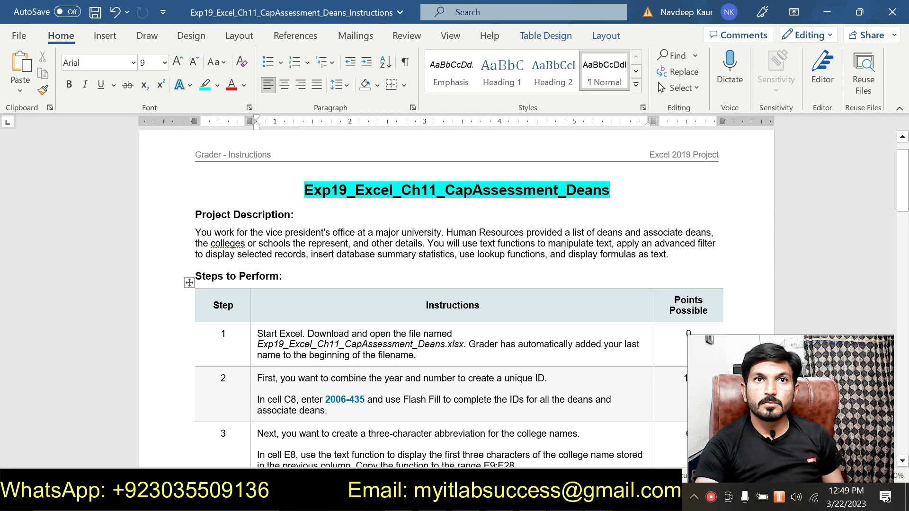
{"action": "scroll", "coordinate": [454, 298], "scroll_direction": "down", "scroll_amount": 3}
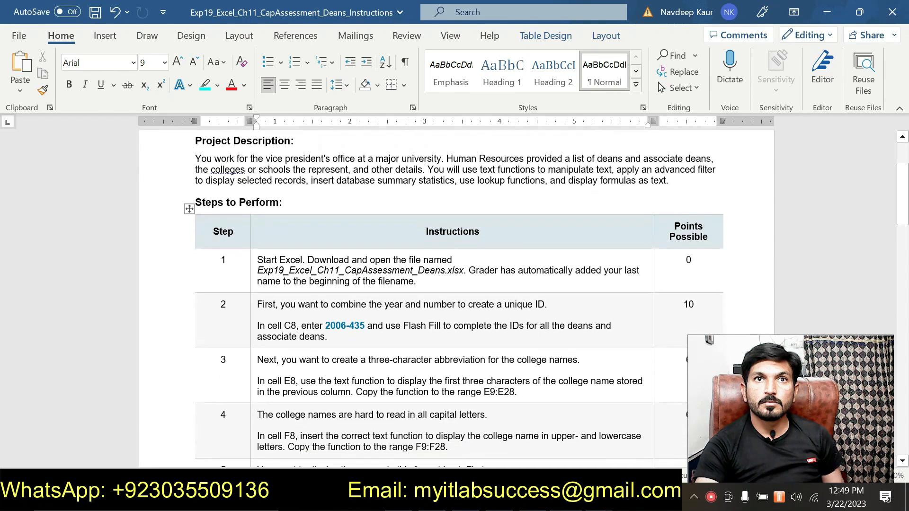
Step: Switch to the solution workbook in Excel and review the dean list, the criteria range in rows 30 to 31 and the filtered records from row 34
{"action": "left_click", "coordinate": [599, 500]}
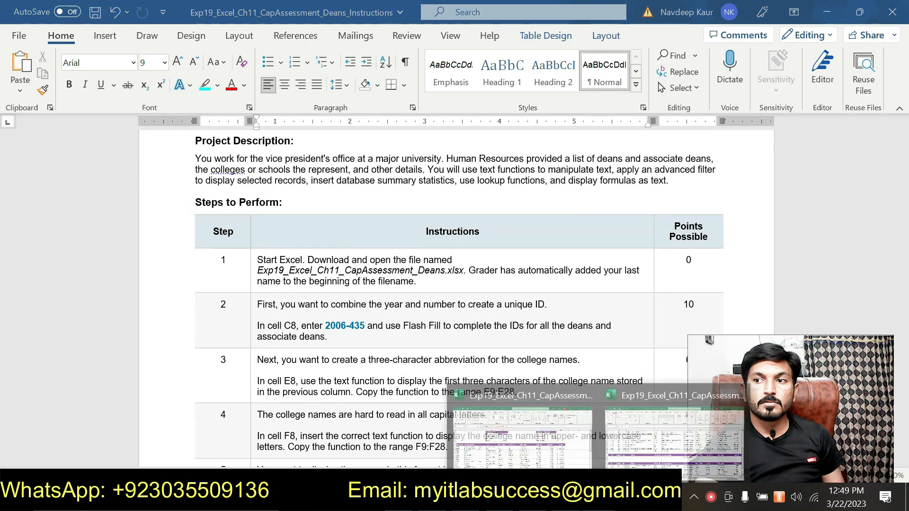
{"action": "left_click", "coordinate": [663, 439]}
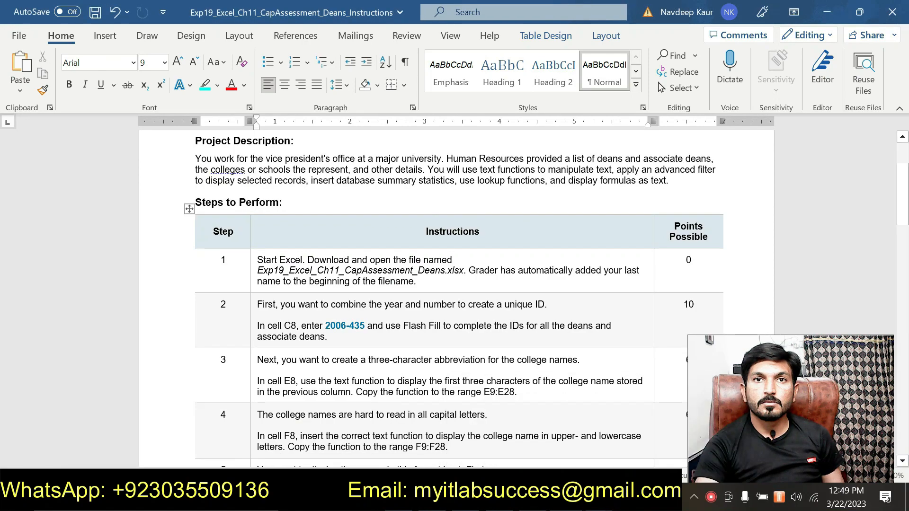
{"action": "scroll", "coordinate": [458, 348], "scroll_direction": "up", "scroll_amount": 2}
{"action": "scroll", "coordinate": [458, 348], "scroll_direction": "up", "scroll_amount": 2}
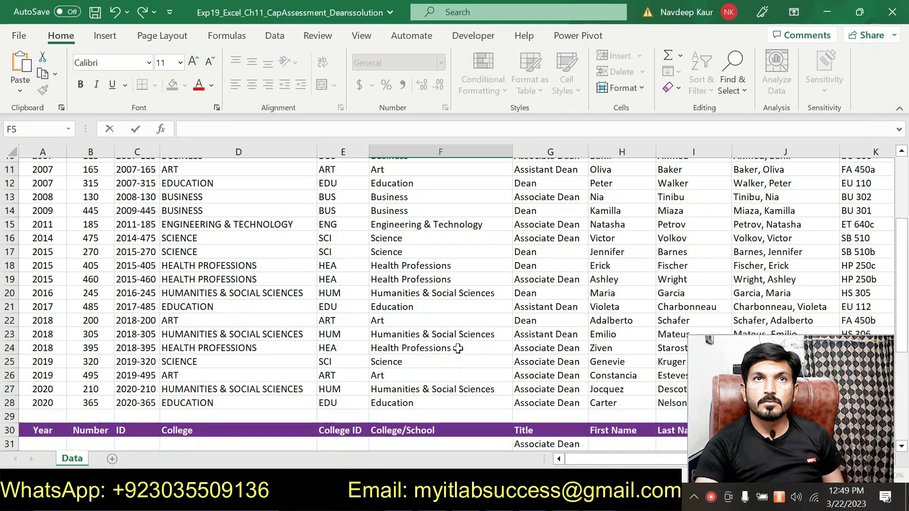
{"action": "scroll", "coordinate": [458, 349], "scroll_direction": "down", "scroll_amount": 6}
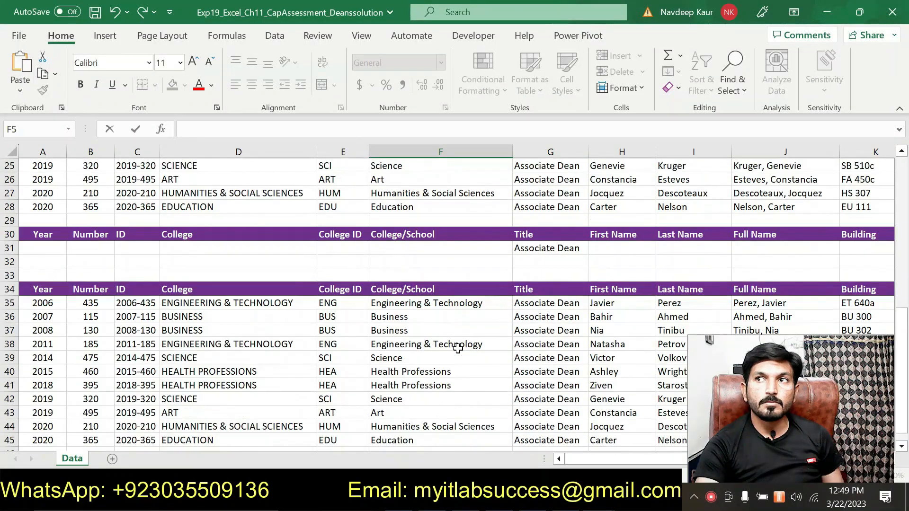
{"action": "scroll", "coordinate": [458, 348], "scroll_direction": "down", "scroll_amount": 2}
{"action": "scroll", "coordinate": [459, 349], "scroll_direction": "up", "scroll_amount": 2}
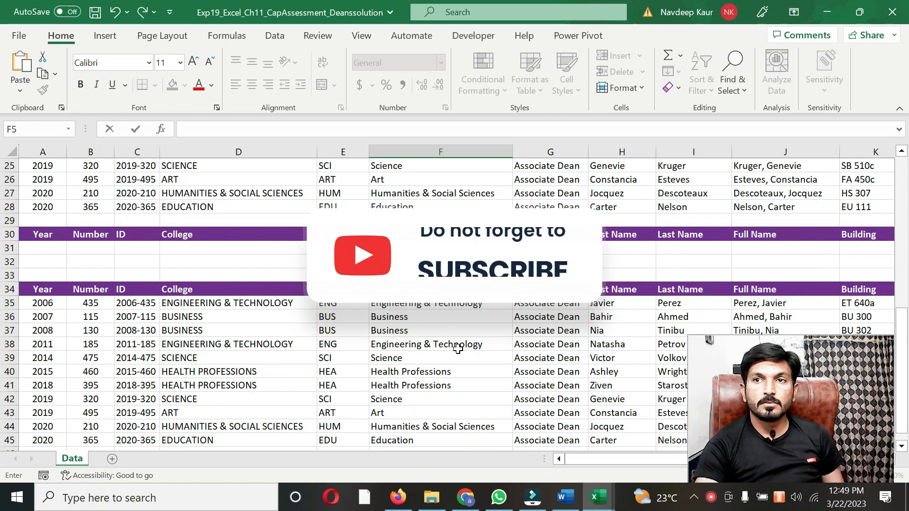
{"action": "scroll", "coordinate": [459, 349], "scroll_direction": "down", "scroll_amount": 1}
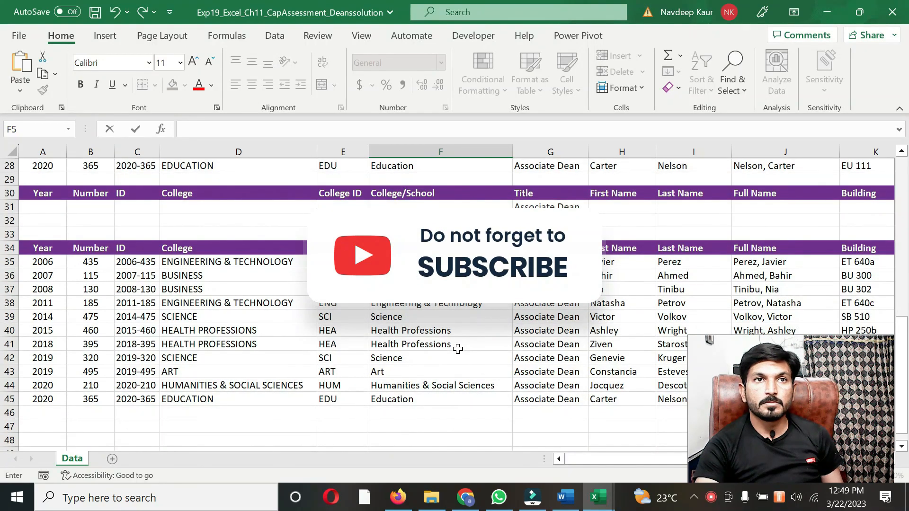
{"action": "scroll", "coordinate": [434, 346], "scroll_direction": "up", "scroll_amount": 1}
{"action": "scroll", "coordinate": [435, 345], "scroll_direction": "up", "scroll_amount": 1}
{"action": "scroll", "coordinate": [434, 345], "scroll_direction": "up", "scroll_amount": 4}
{"action": "scroll", "coordinate": [435, 345], "scroll_direction": "up", "scroll_amount": 1}
{"action": "scroll", "coordinate": [435, 345], "scroll_direction": "down", "scroll_amount": 2}
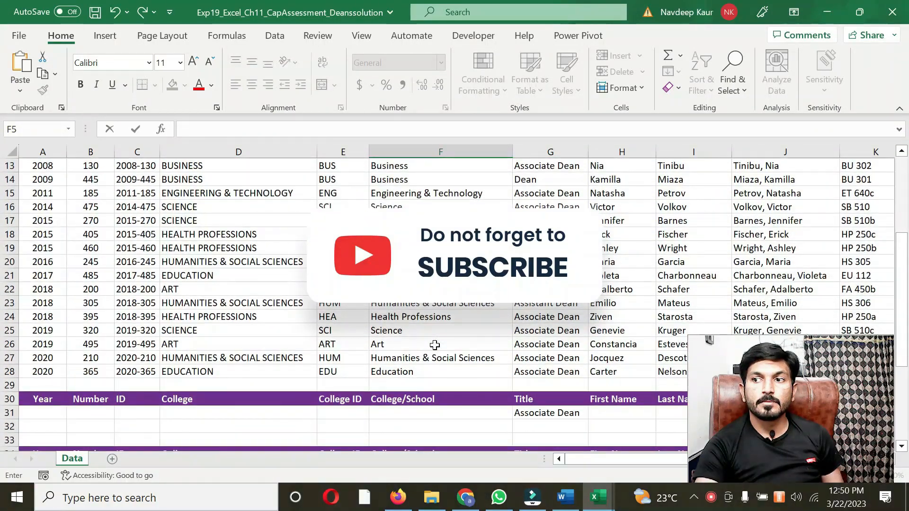
{"action": "scroll", "coordinate": [435, 345], "scroll_direction": "down", "scroll_amount": 4}
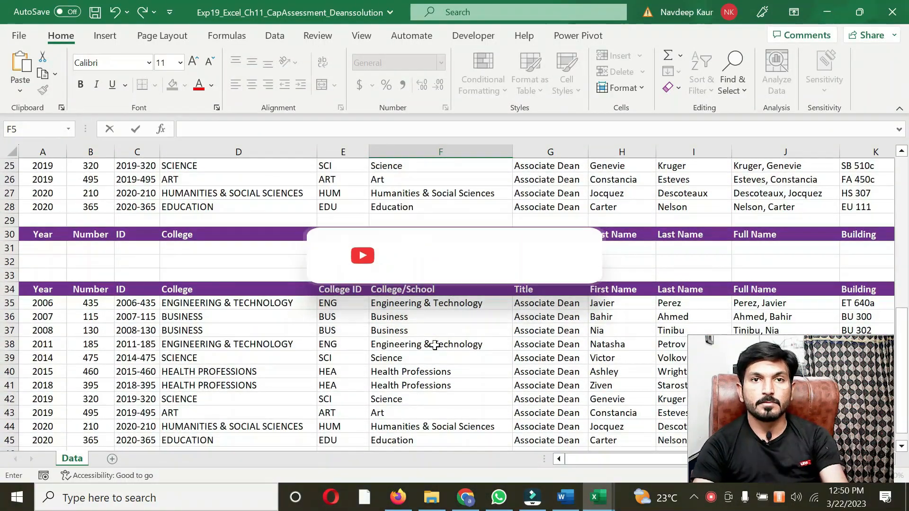